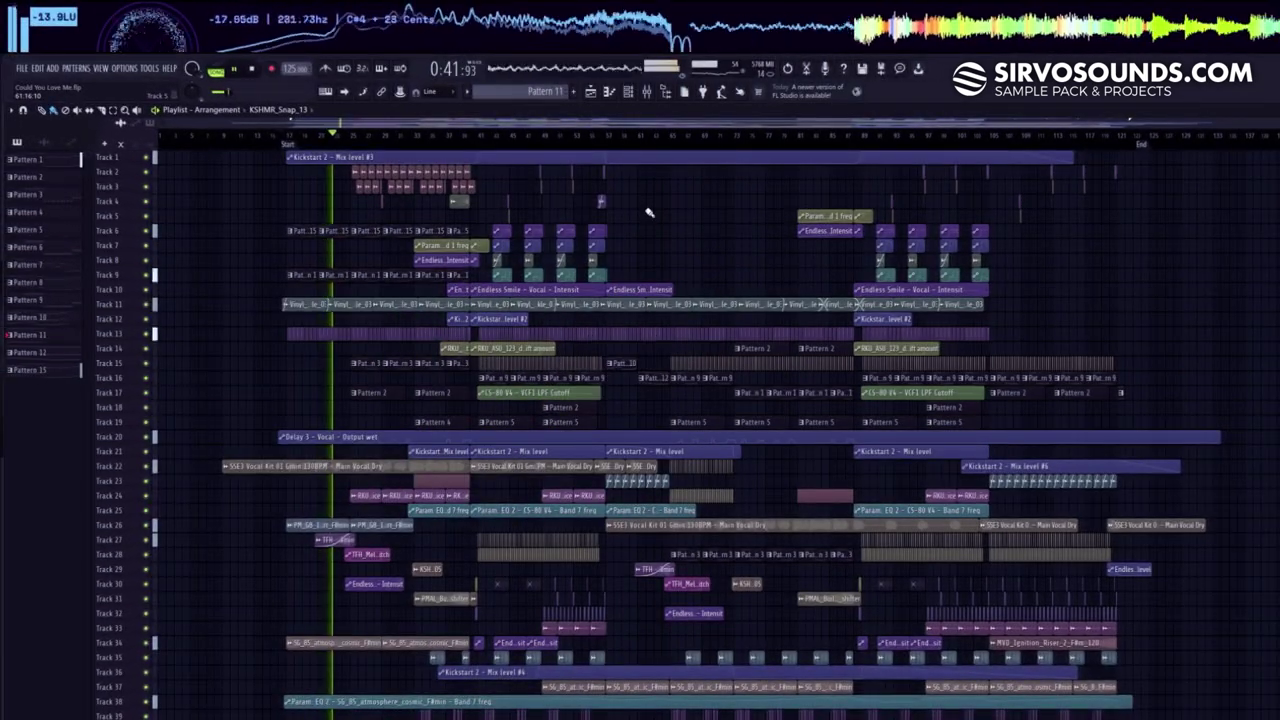
- Look through the mixer's channel levels and the Master effect chain during playback, then return to the playlist
click(647, 93)
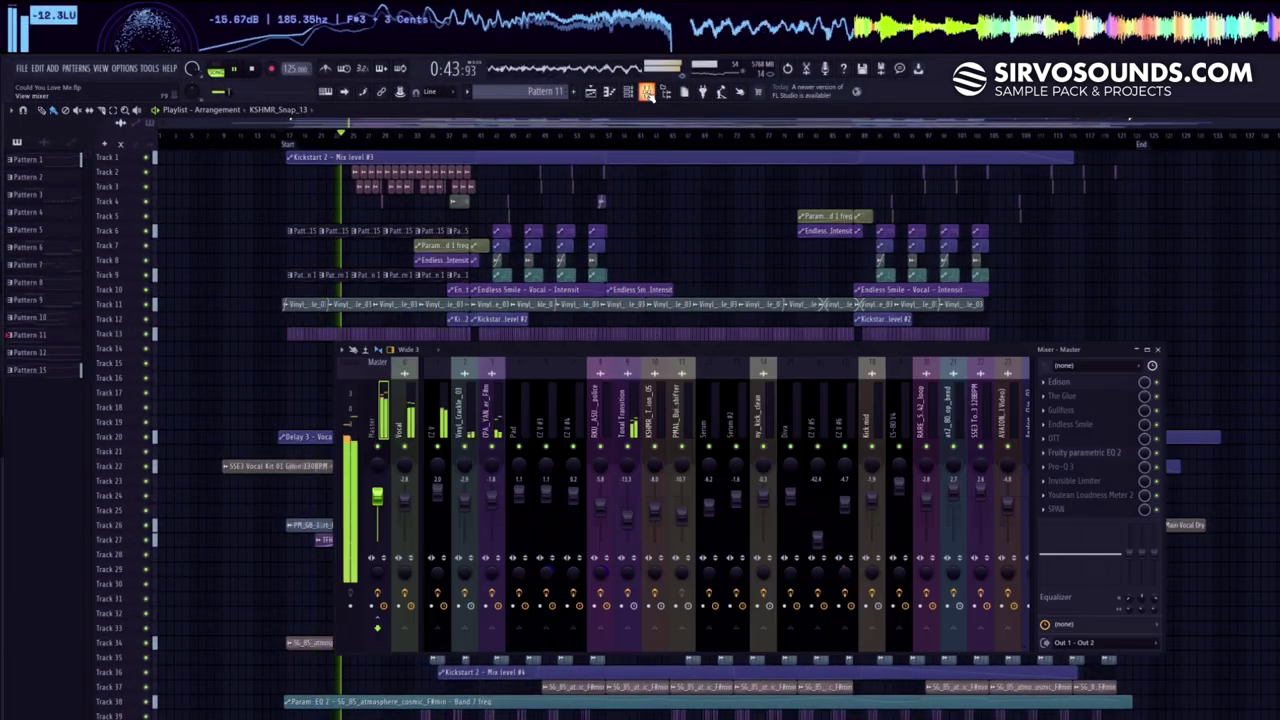
scroll(632, 395, down, 10)
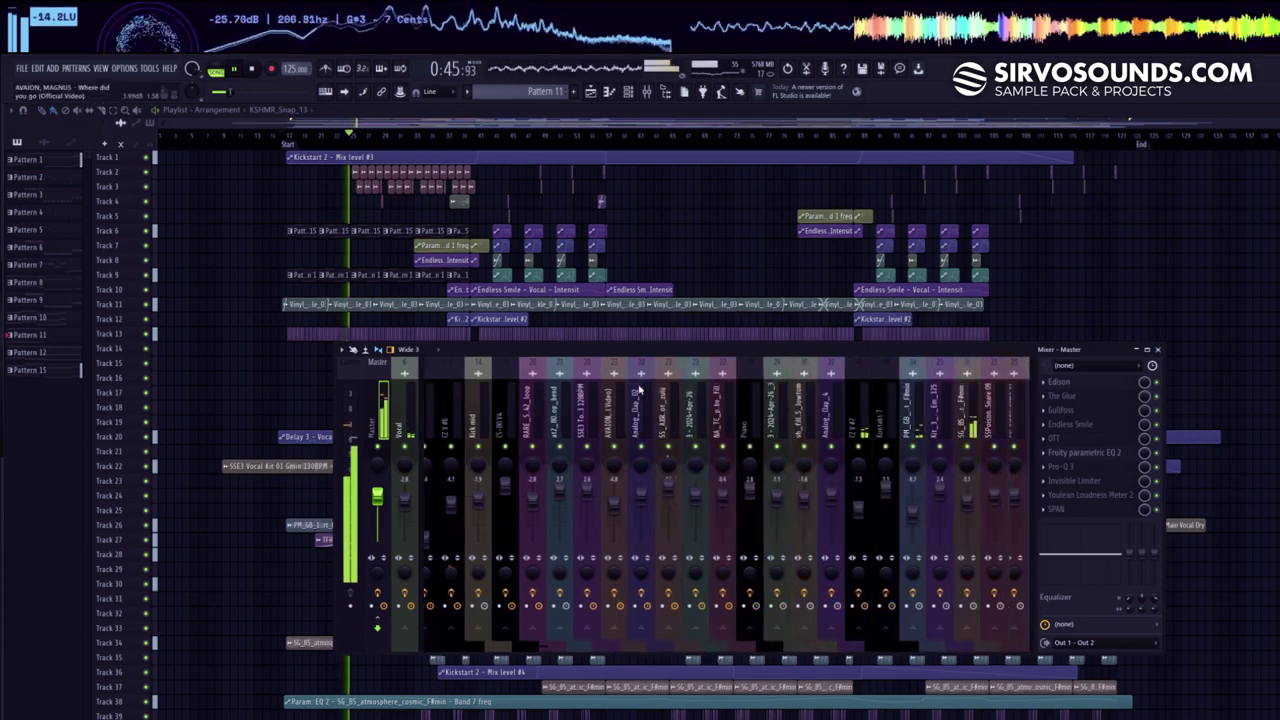
scroll(640, 390, up, 6)
click(592, 93)
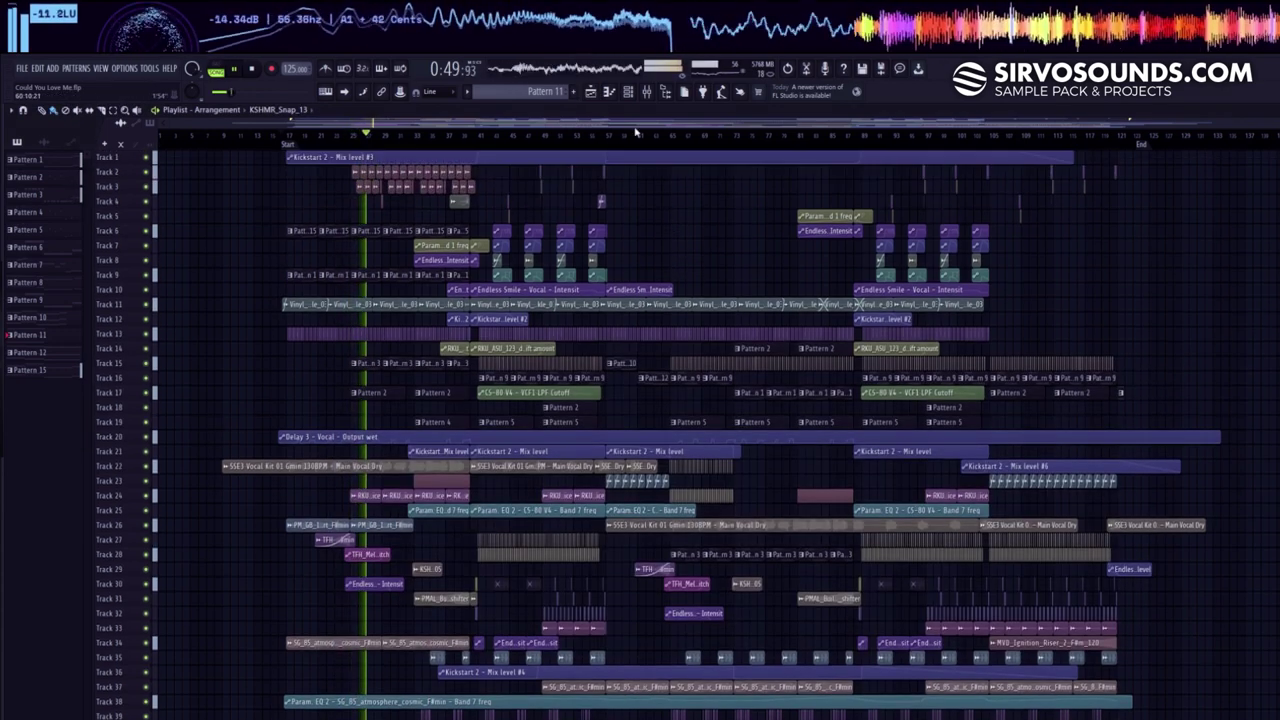
- Examine the playlist arrangement from Track 1 to Track 41, with track heights enlarged to show clip contents
scroll(636, 131, up, 2)
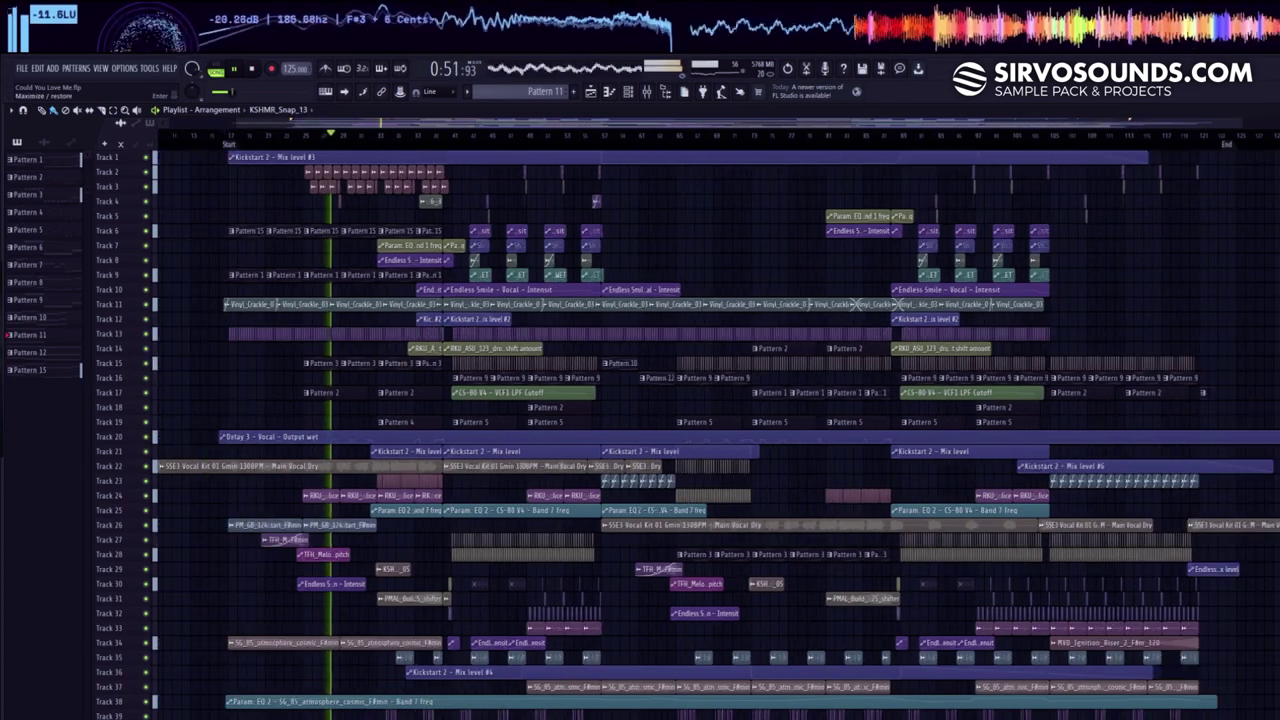
scroll(120, 122, up, 2)
scroll(847, 326, down, 3)
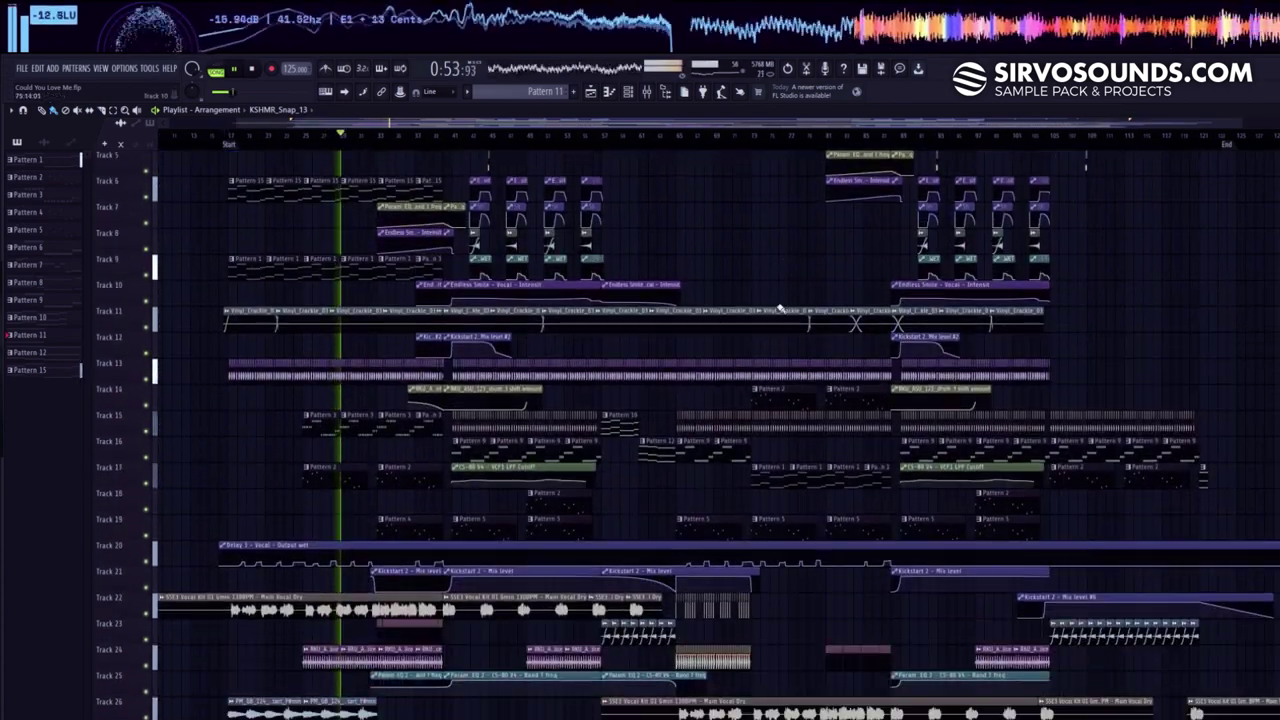
scroll(750, 268, down, 8)
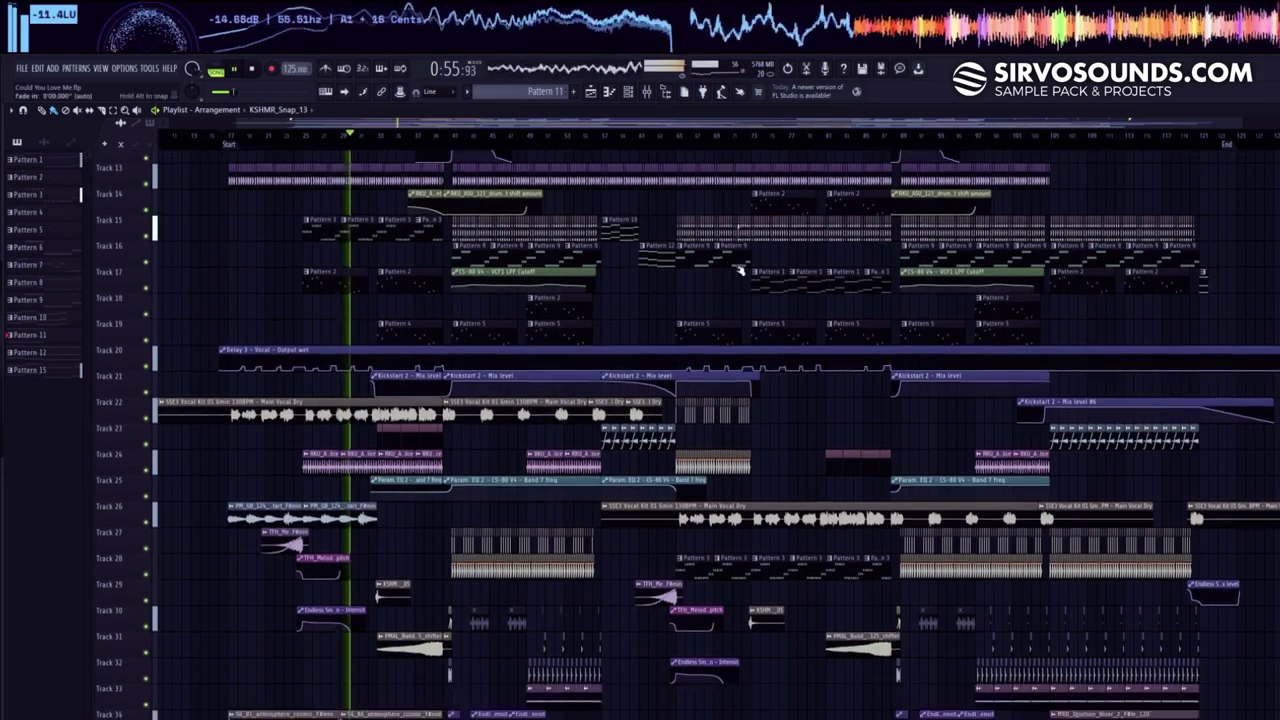
scroll(740, 271, down, 2)
scroll(737, 277, up, 6)
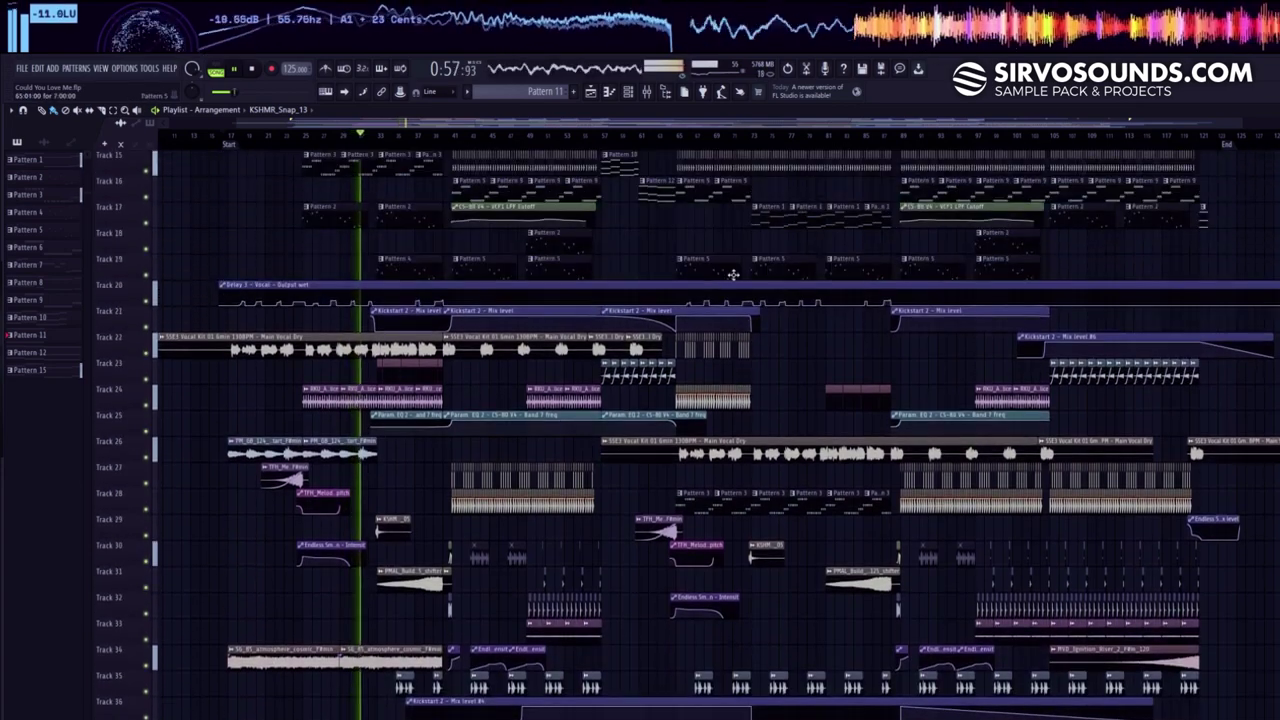
scroll(735, 279, up, 2)
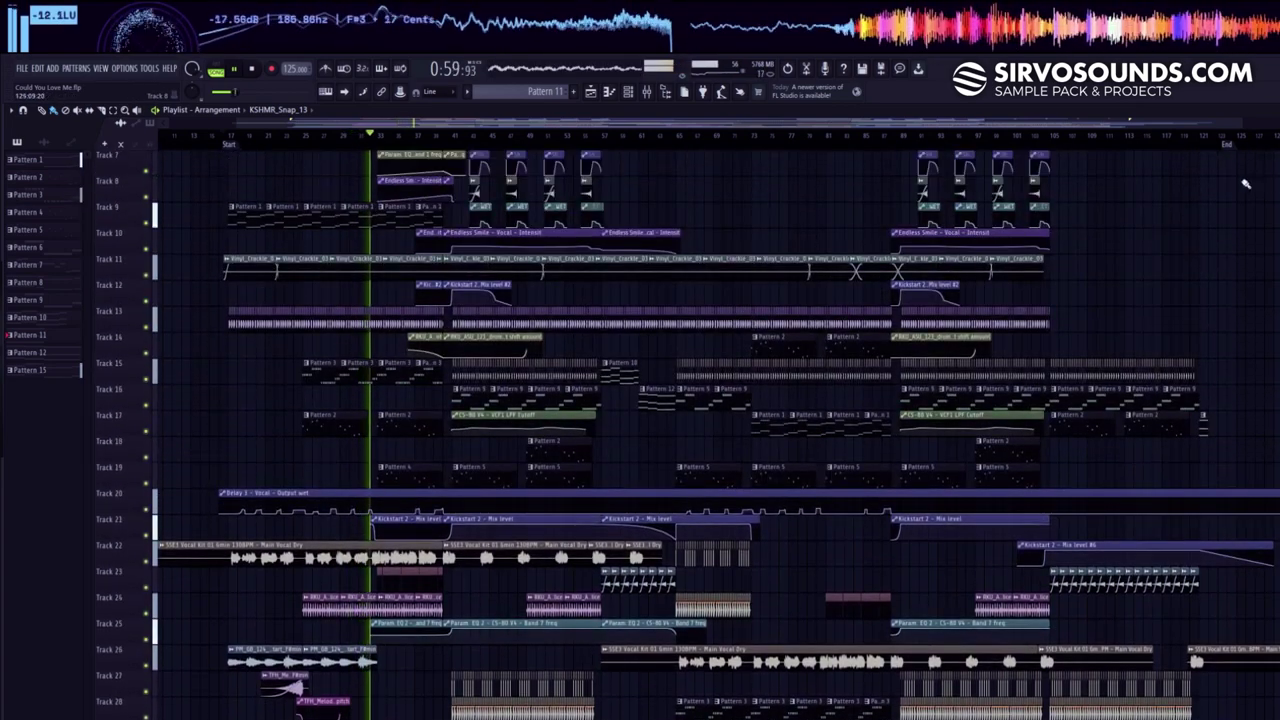
scroll(735, 280, down, 3)
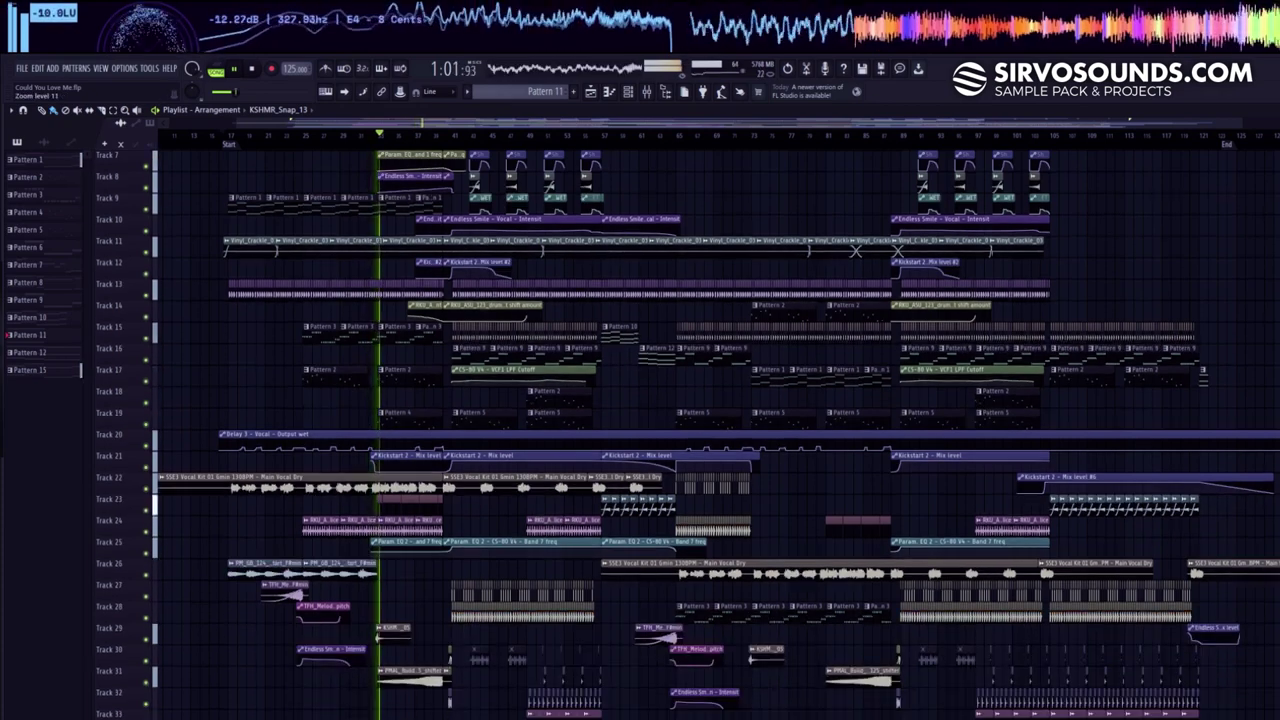
scroll(1232, 192, down, 2)
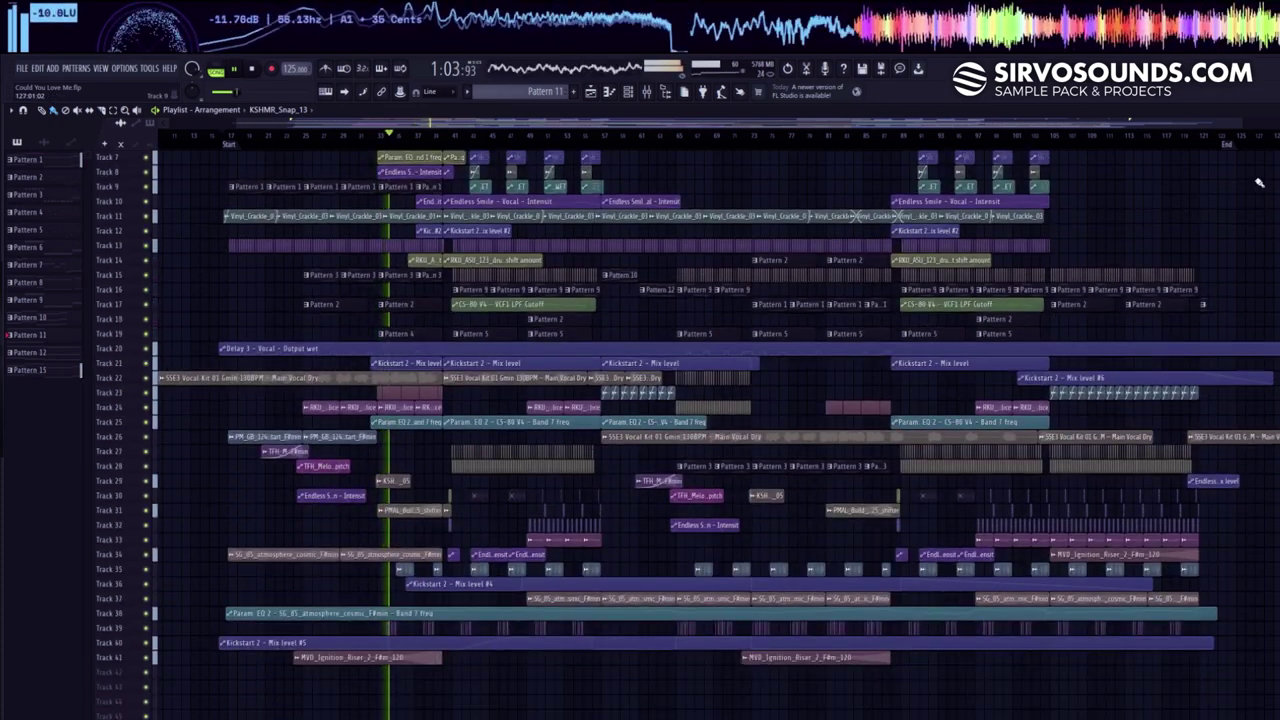
scroll(1232, 192, down, 2)
scroll(1232, 192, up, 1)
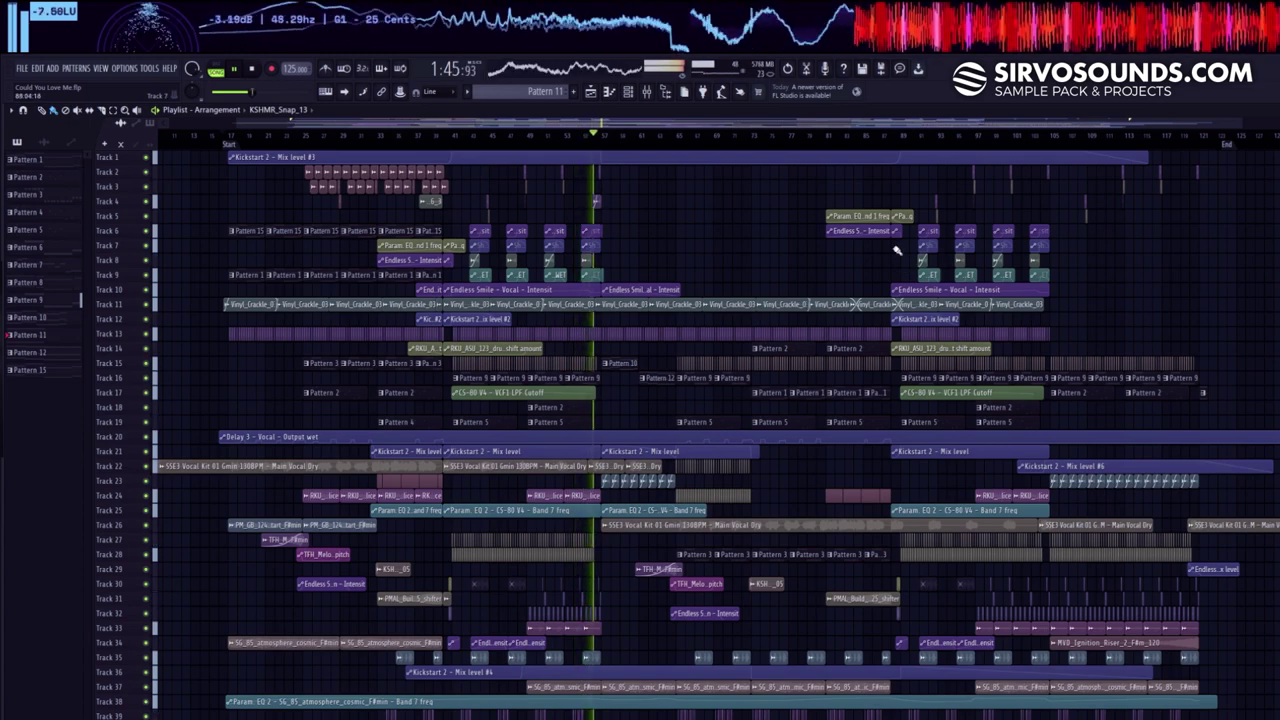
- Review the pattern, automation and vocal clips across the playlist tracks as the song plays through the middle section
scroll(897, 250, down, 2)
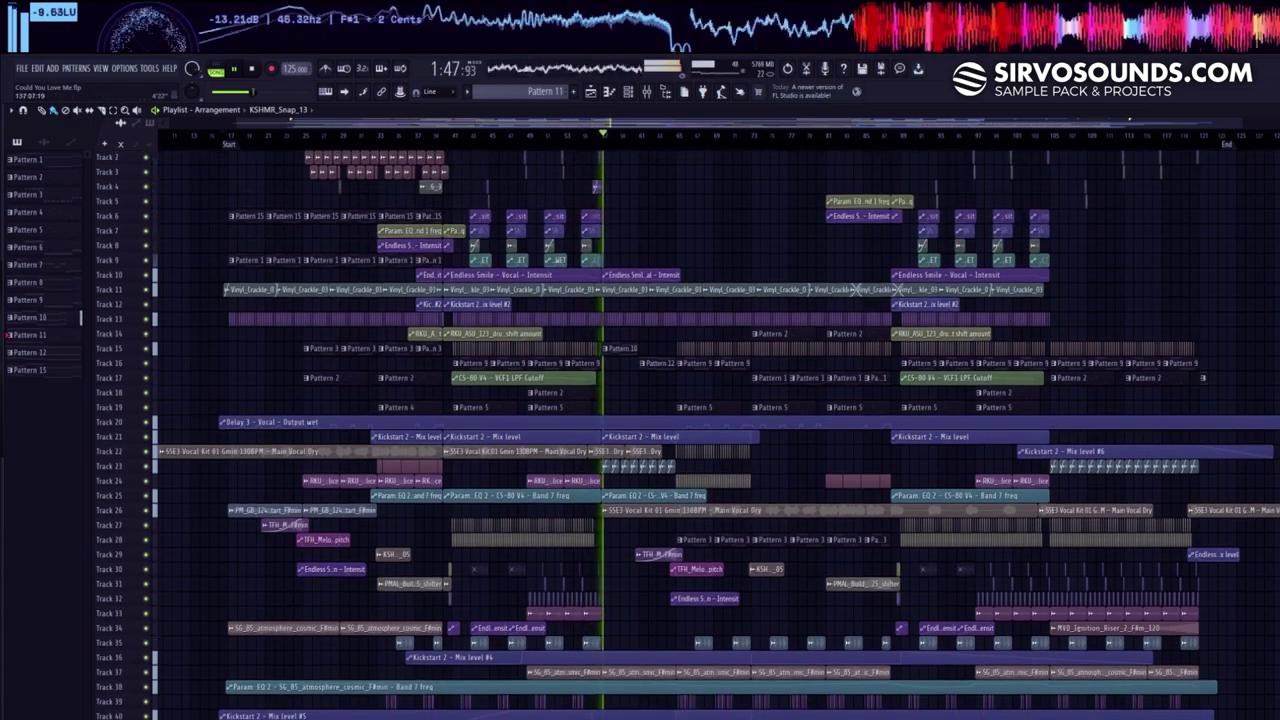
scroll(897, 250, up, 3)
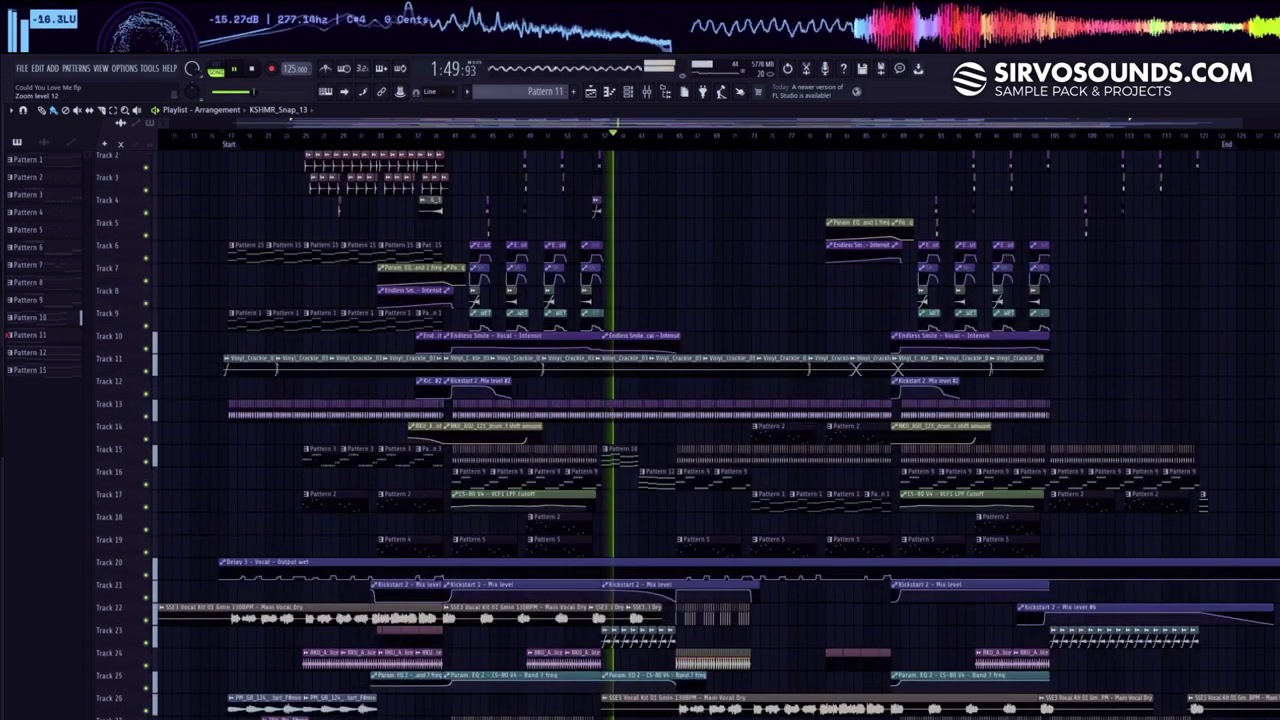
scroll(1071, 177, down, 5)
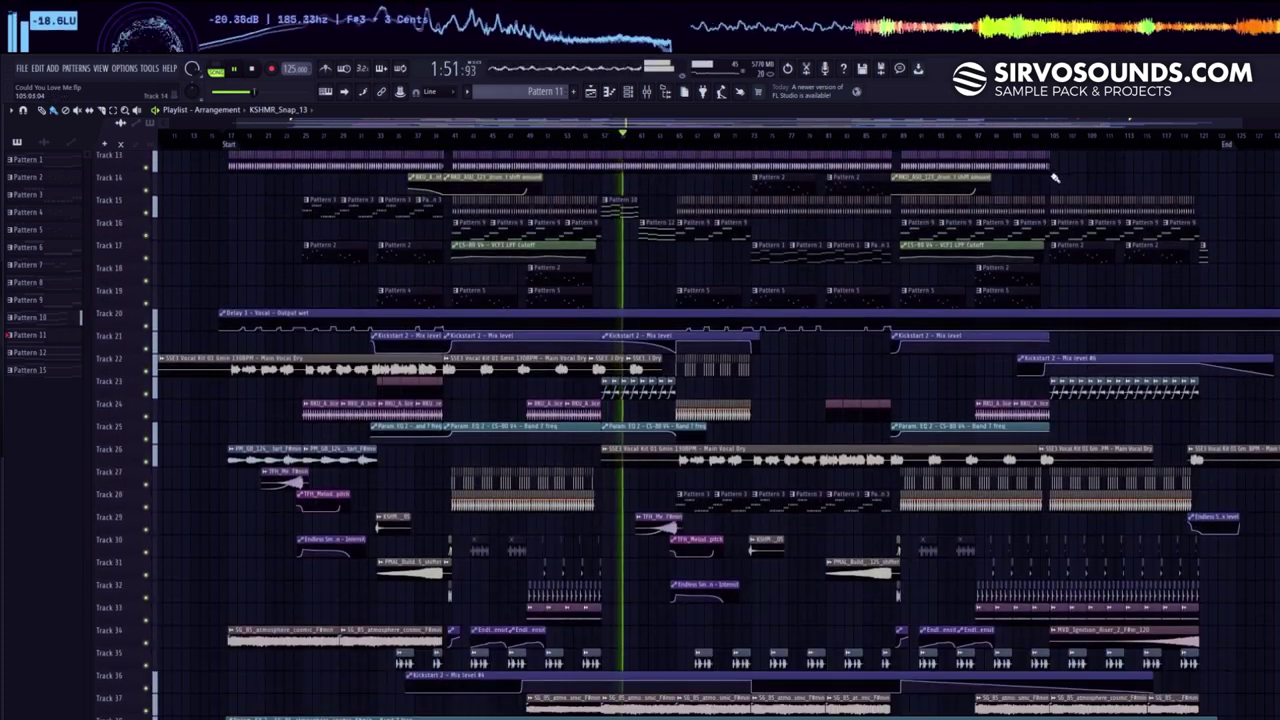
scroll(1054, 177, up, 1)
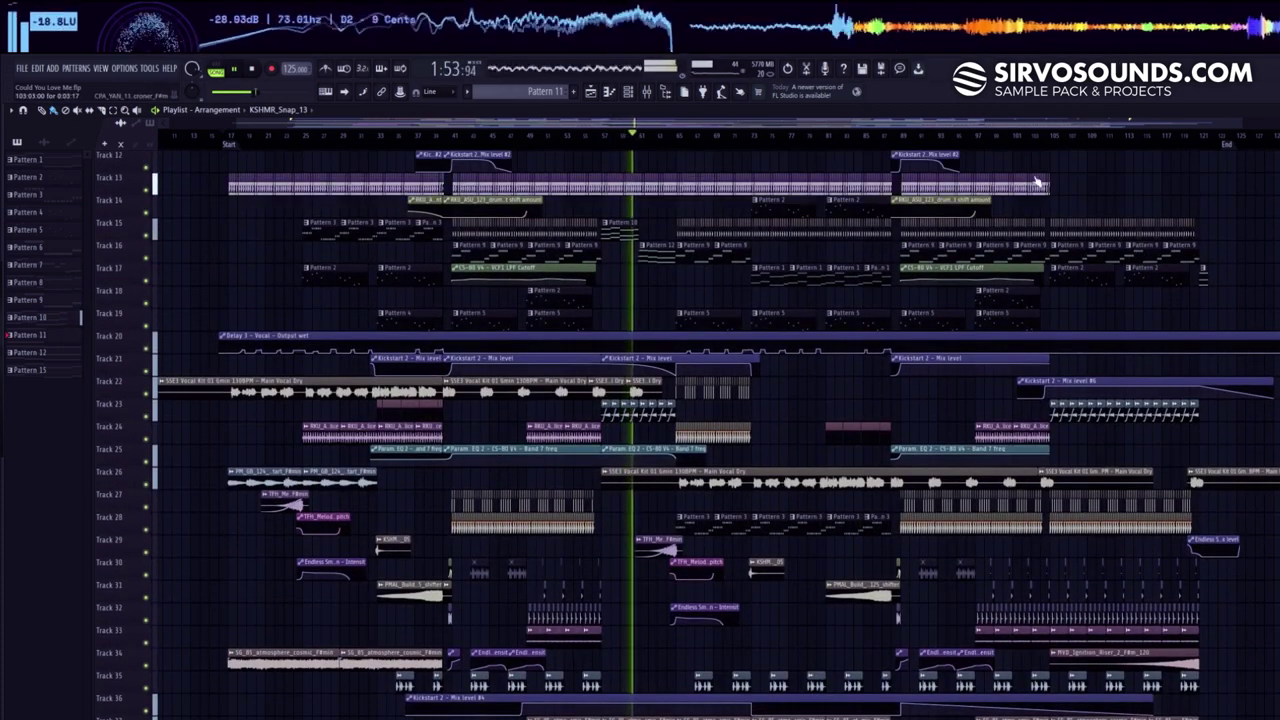
scroll(1037, 182, up, 3)
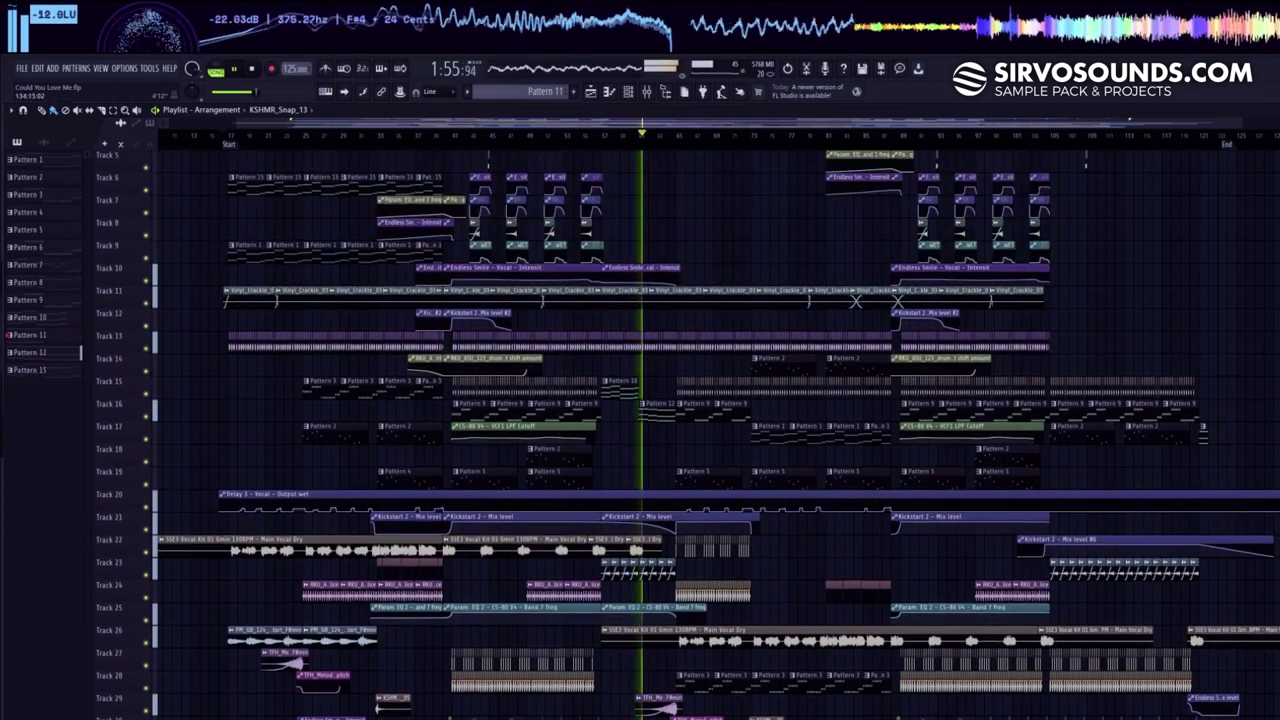
scroll(715, 435, down, 1)
scroll(715, 435, up, 3)
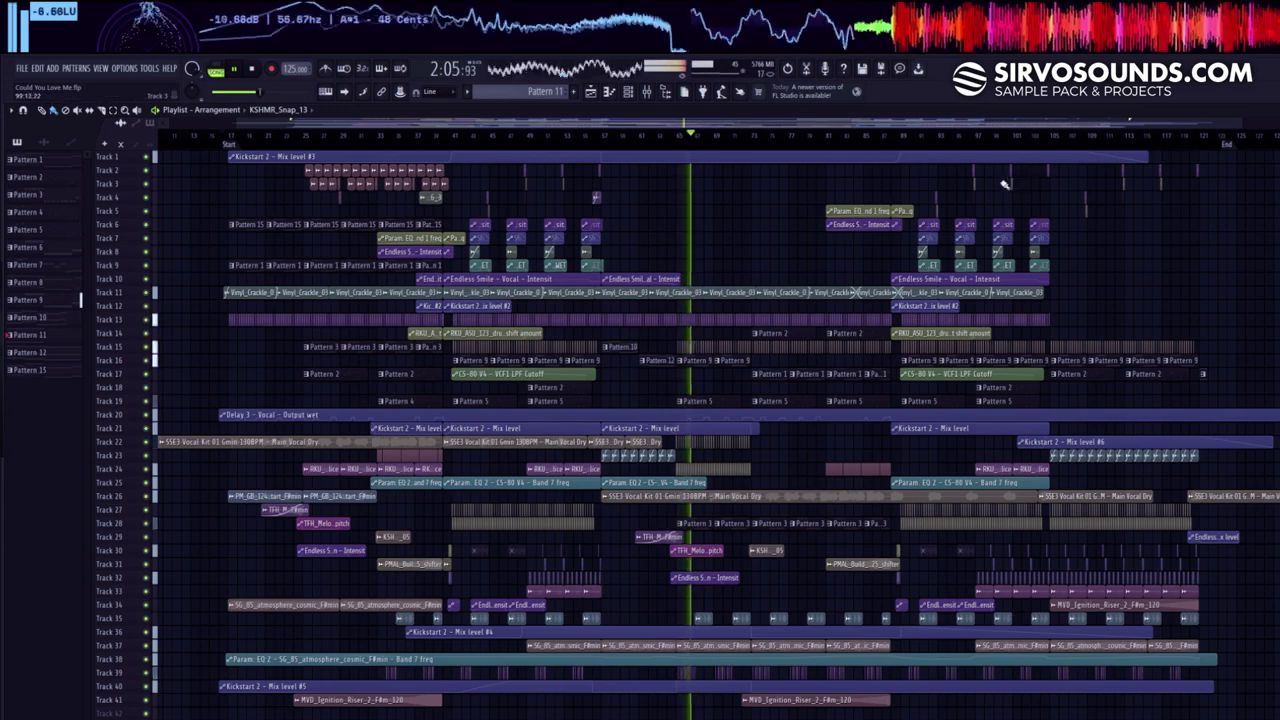
scroll(1020, 190, down, 1)
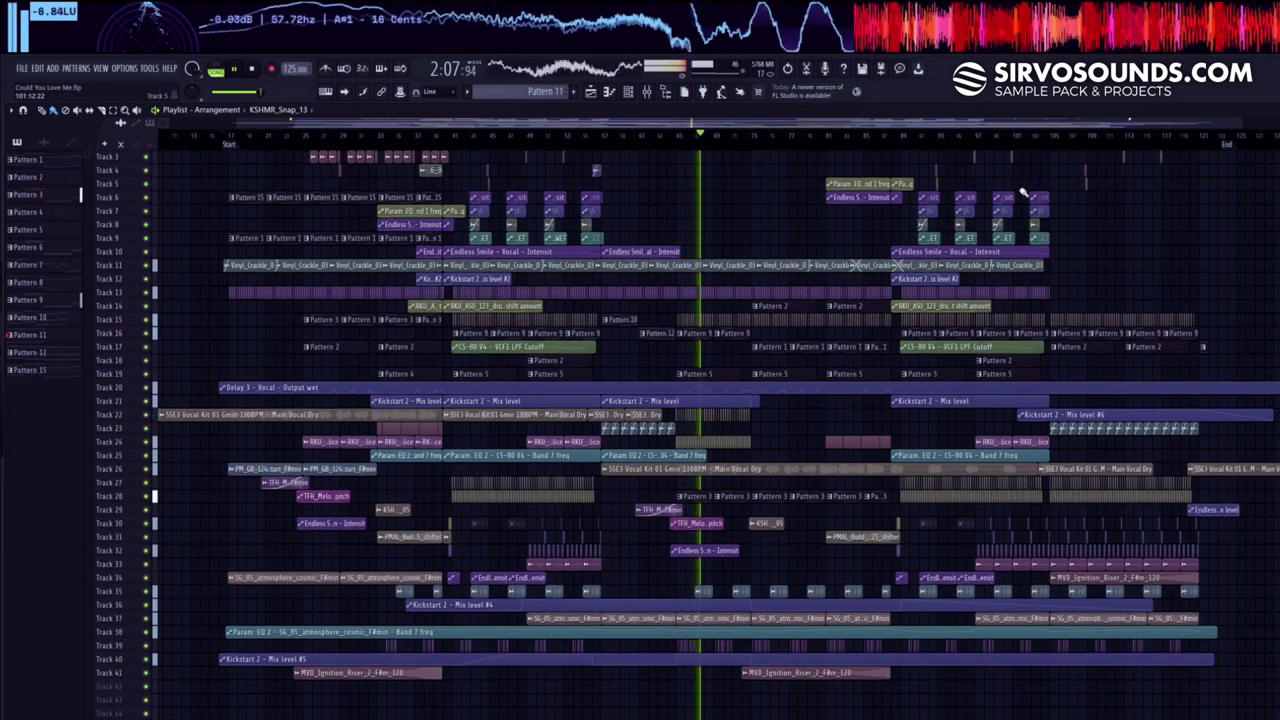
scroll(1020, 190, up, 1)
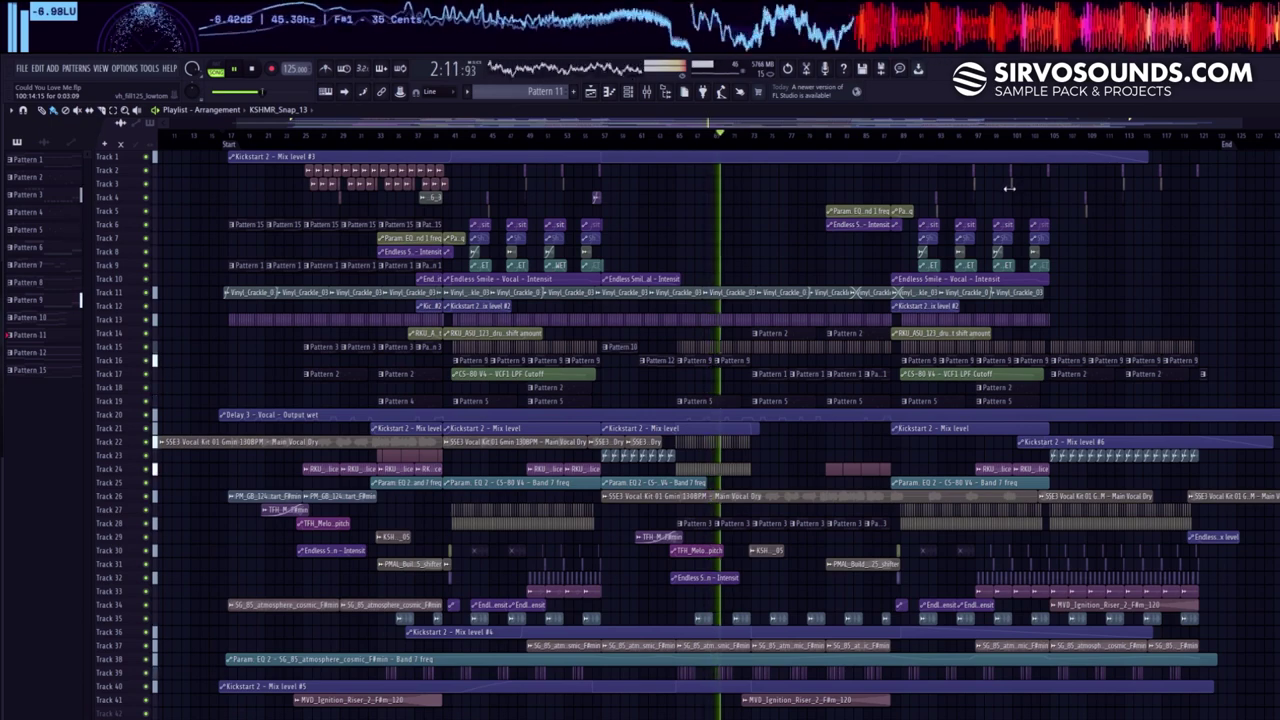
- Check the mixer channels again while the song plays, then bring the playlist back to the front
click(648, 92)
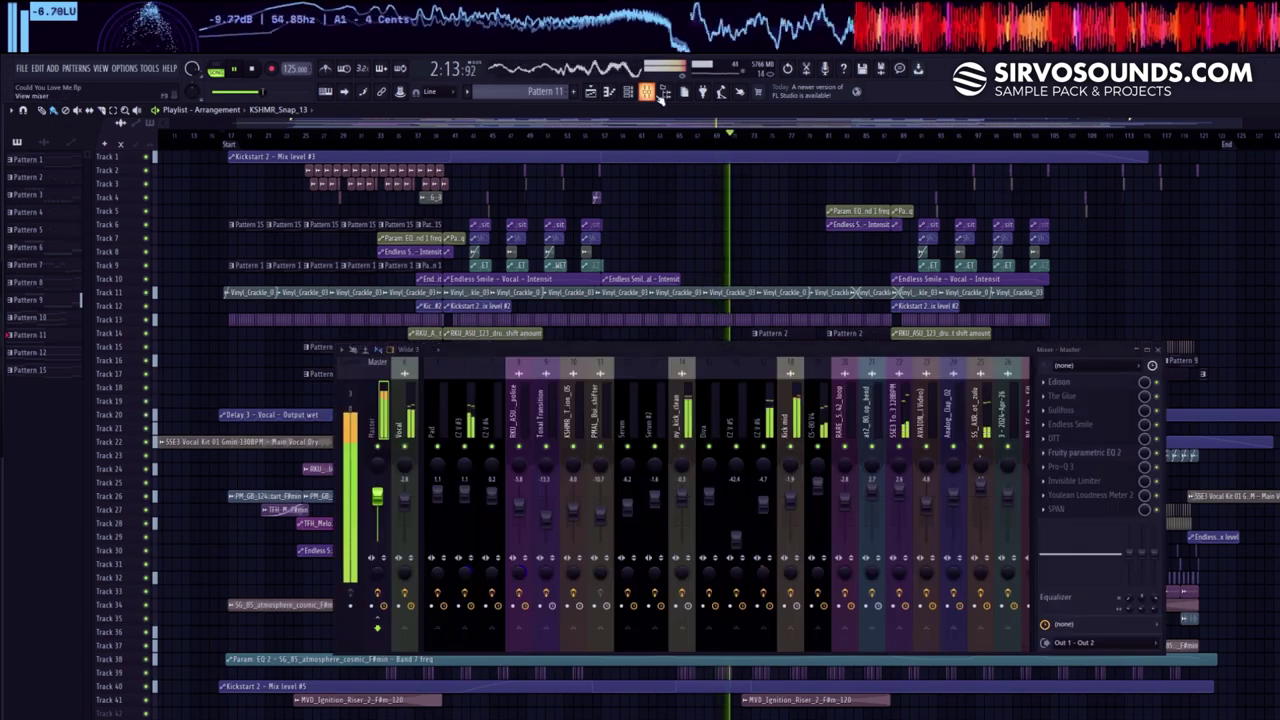
scroll(656, 405, down, 3)
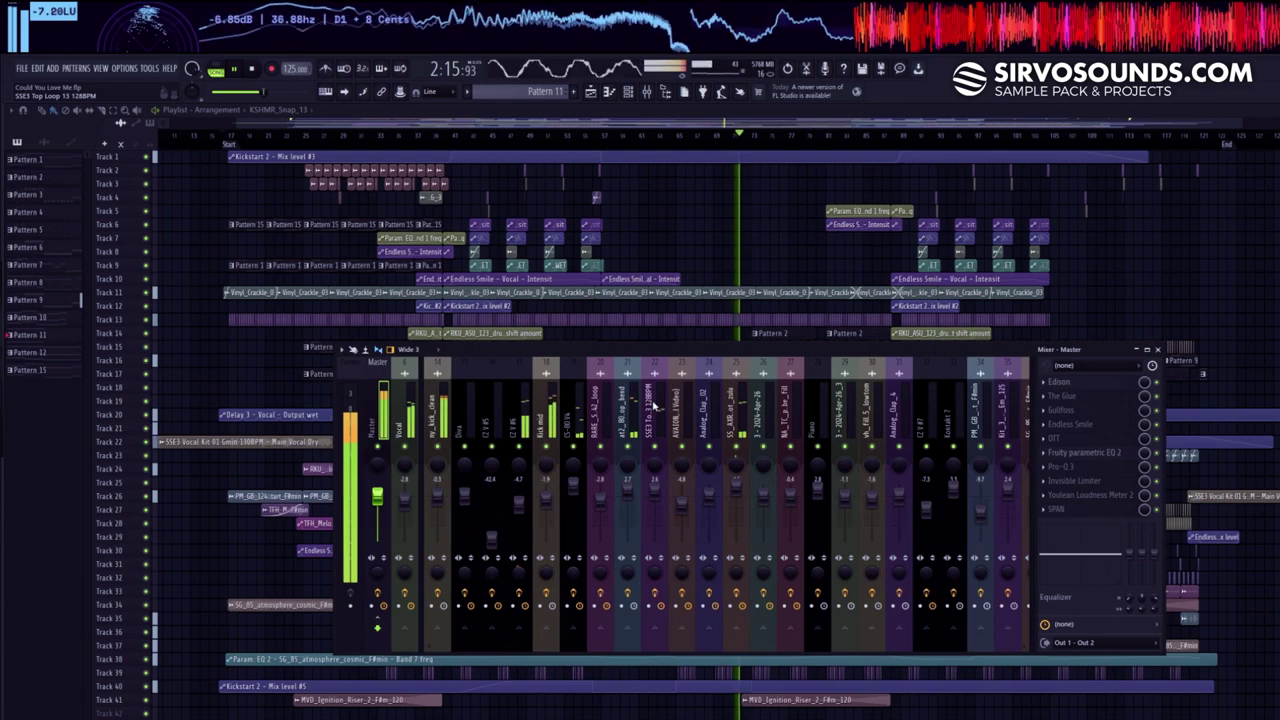
scroll(656, 405, up, 4)
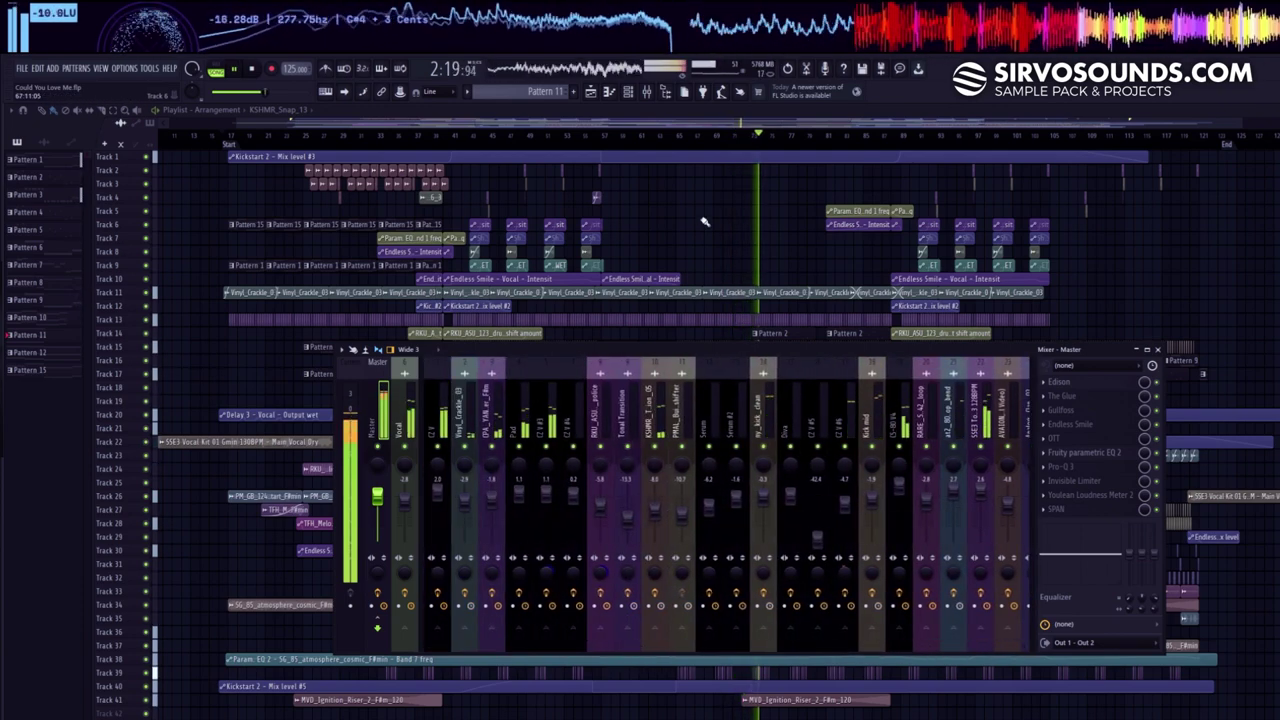
click(592, 91)
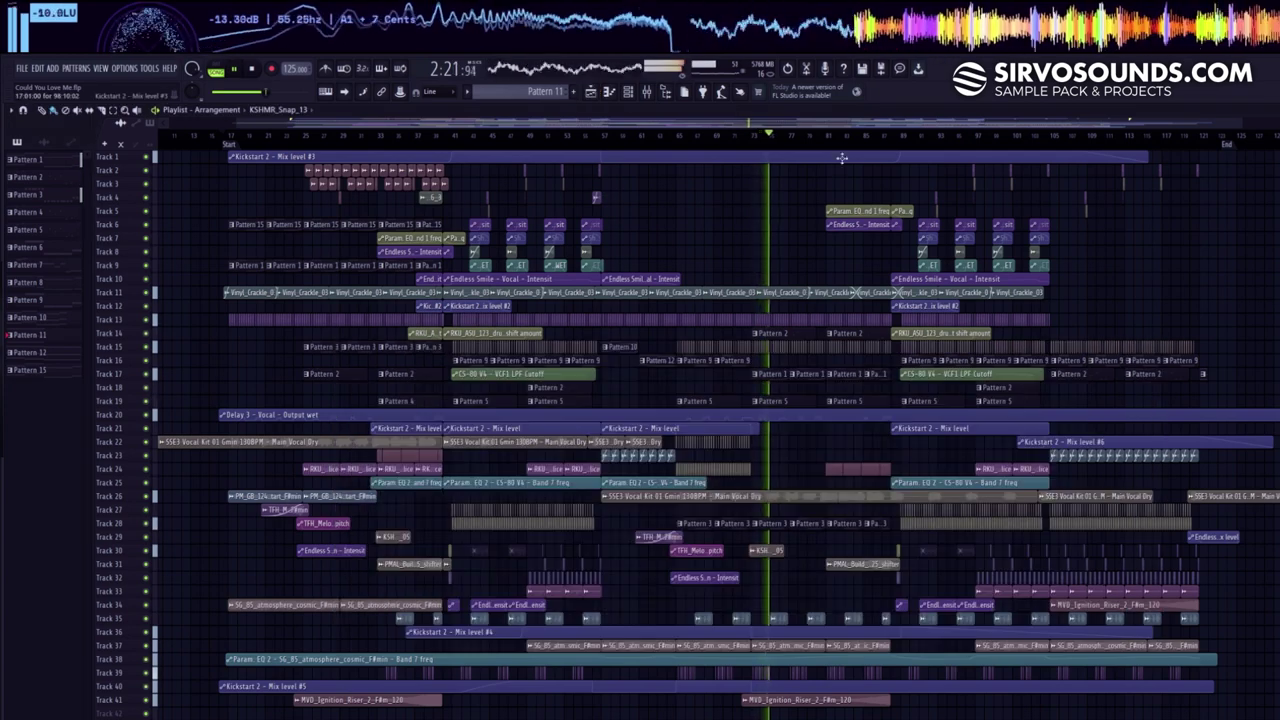
- Inspect the clips, waveforms and automation curves up close around bars 37 to 113 of the playlist
scroll(1118, 147, down, 1)
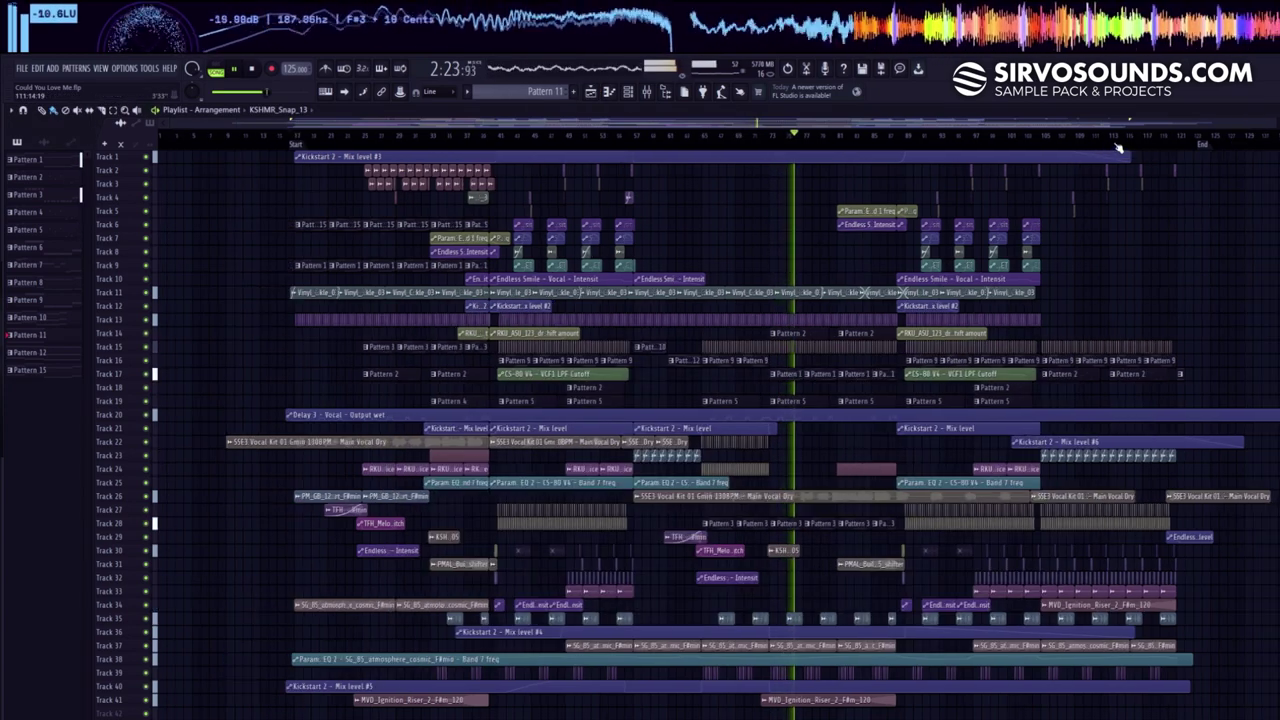
scroll(1097, 195, down, 2)
scroll(912, 140, up, 1)
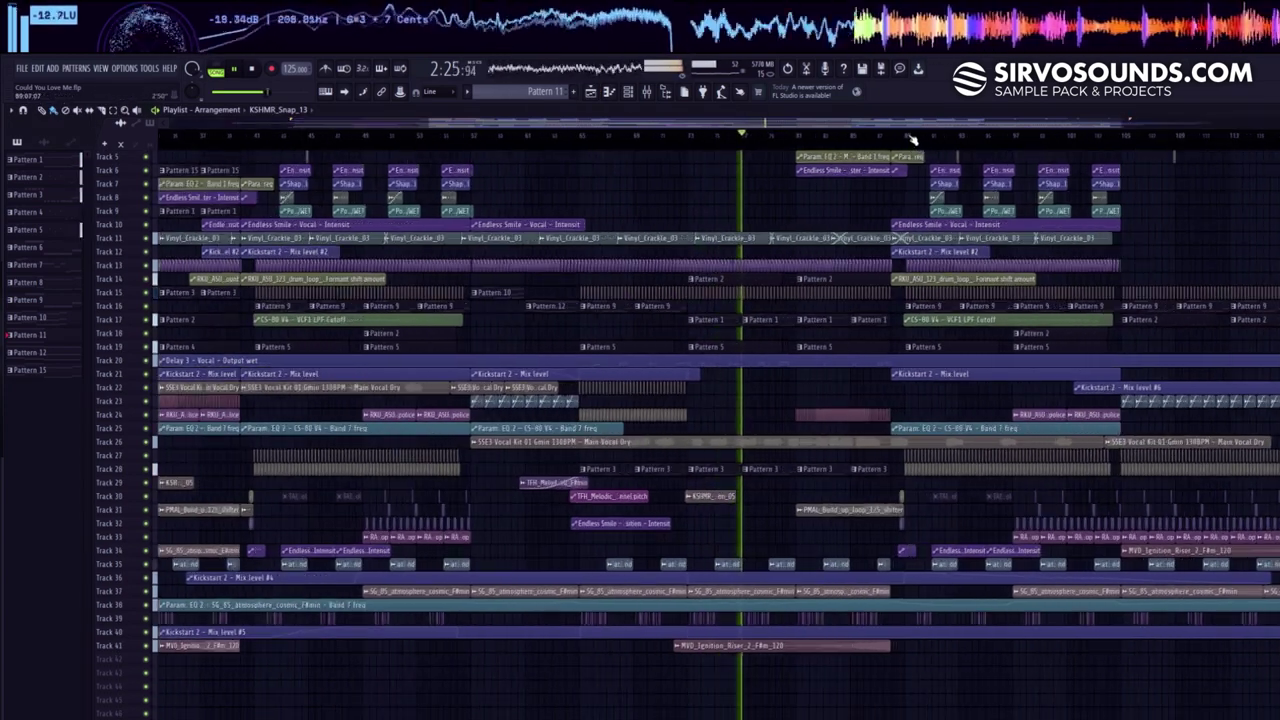
scroll(1176, 290, up, 4)
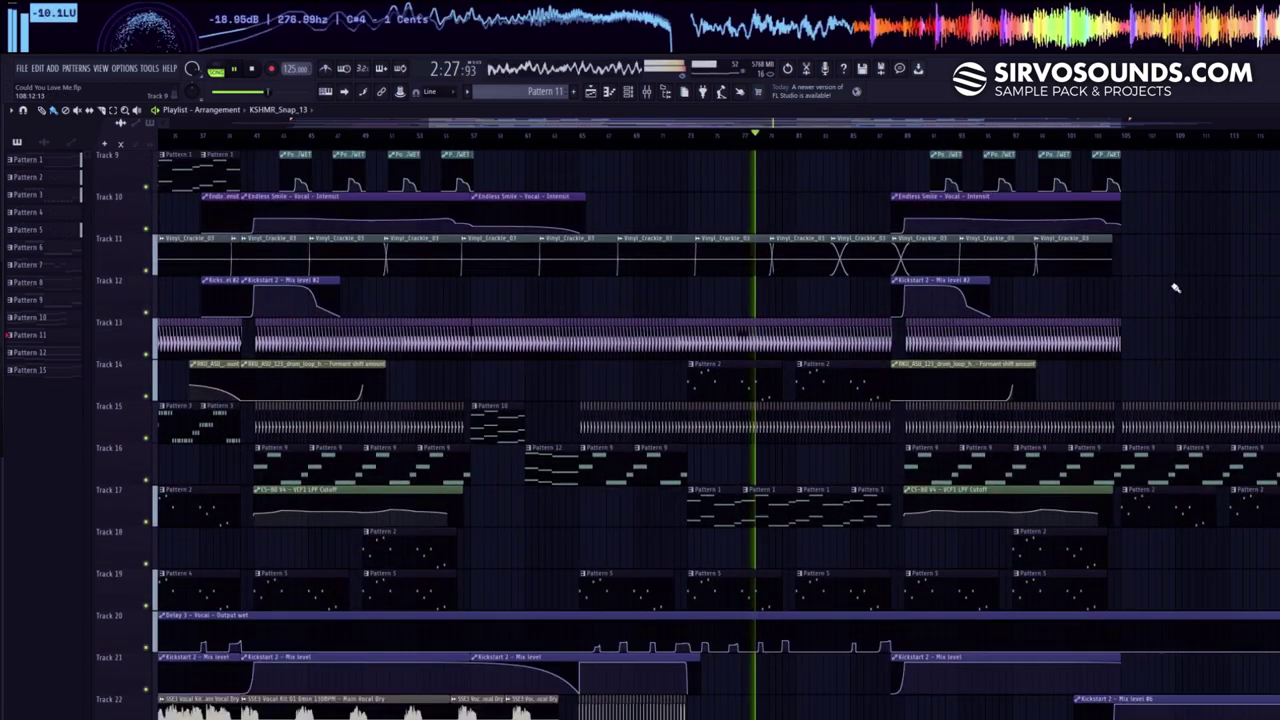
scroll(1176, 290, down, 6)
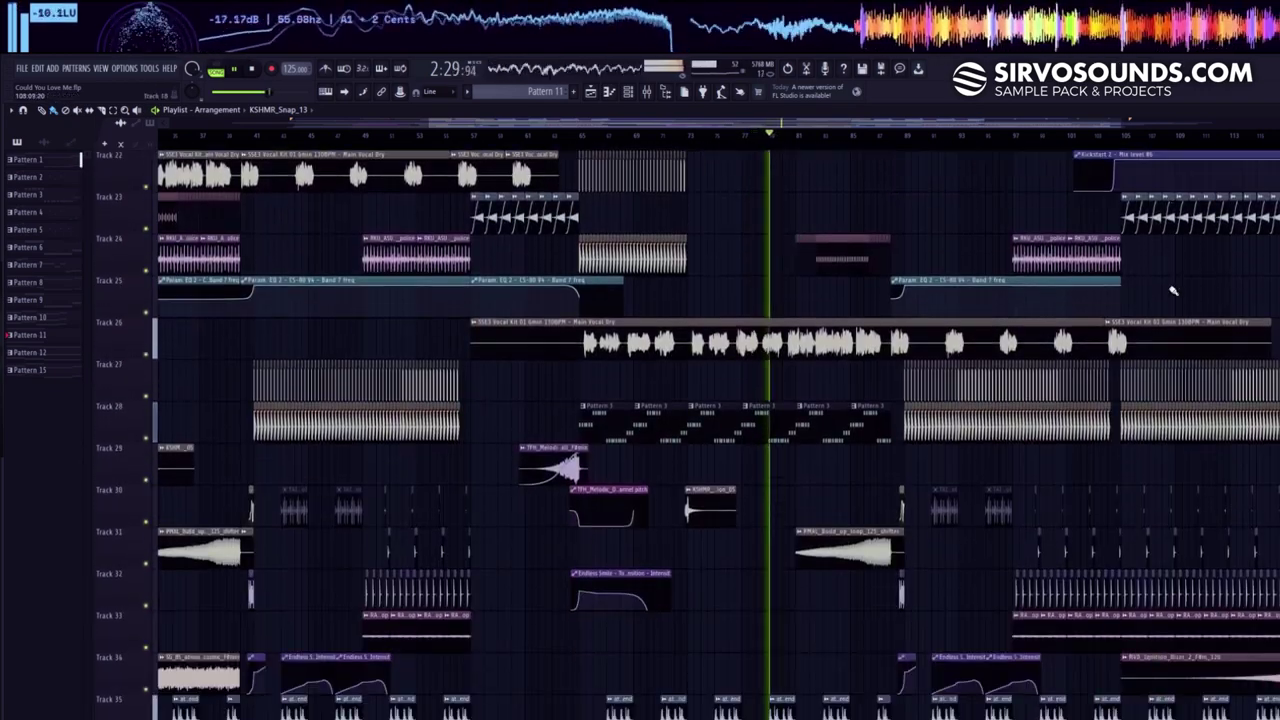
scroll(1168, 290, up, 6)
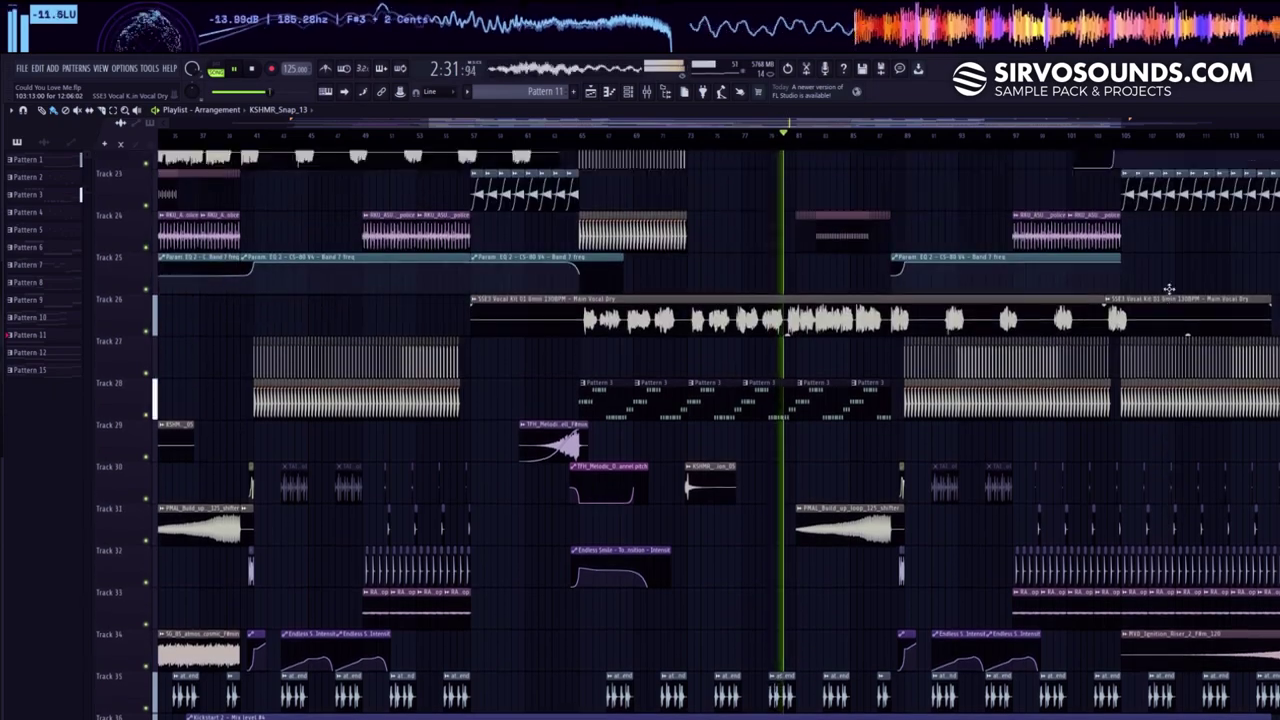
scroll(1168, 289, up, 4)
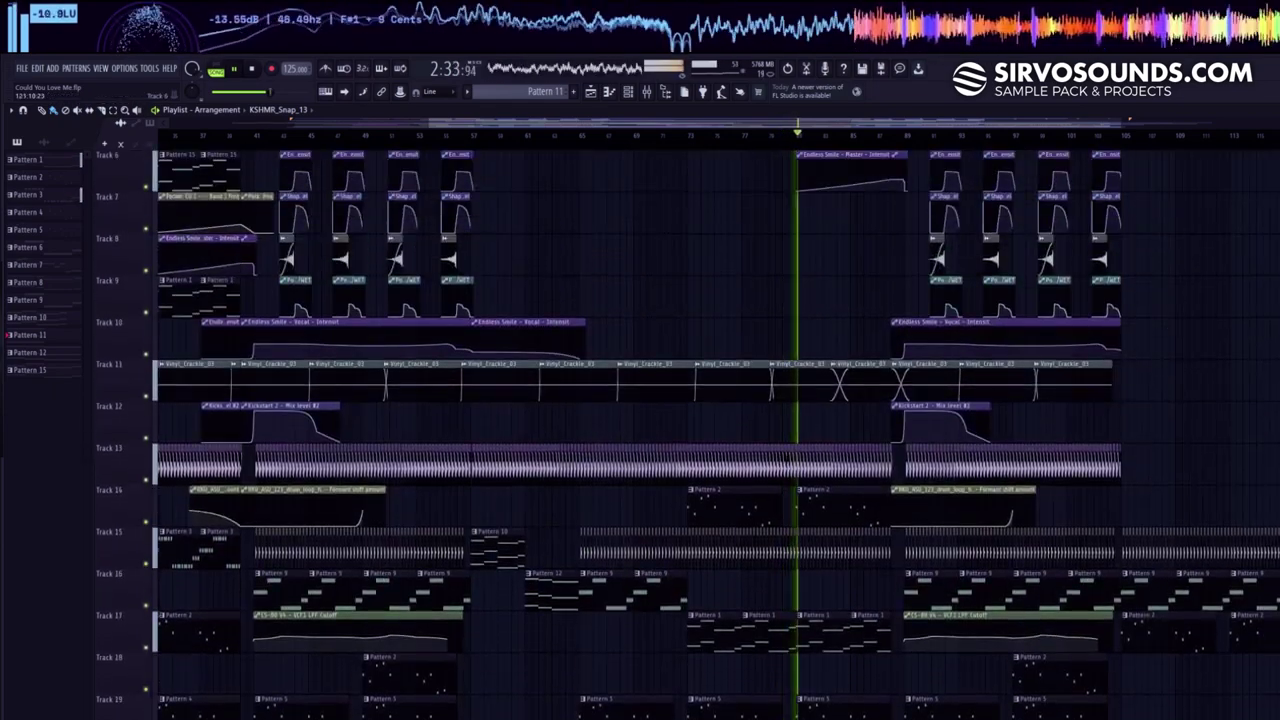
scroll(1232, 208, down, 6)
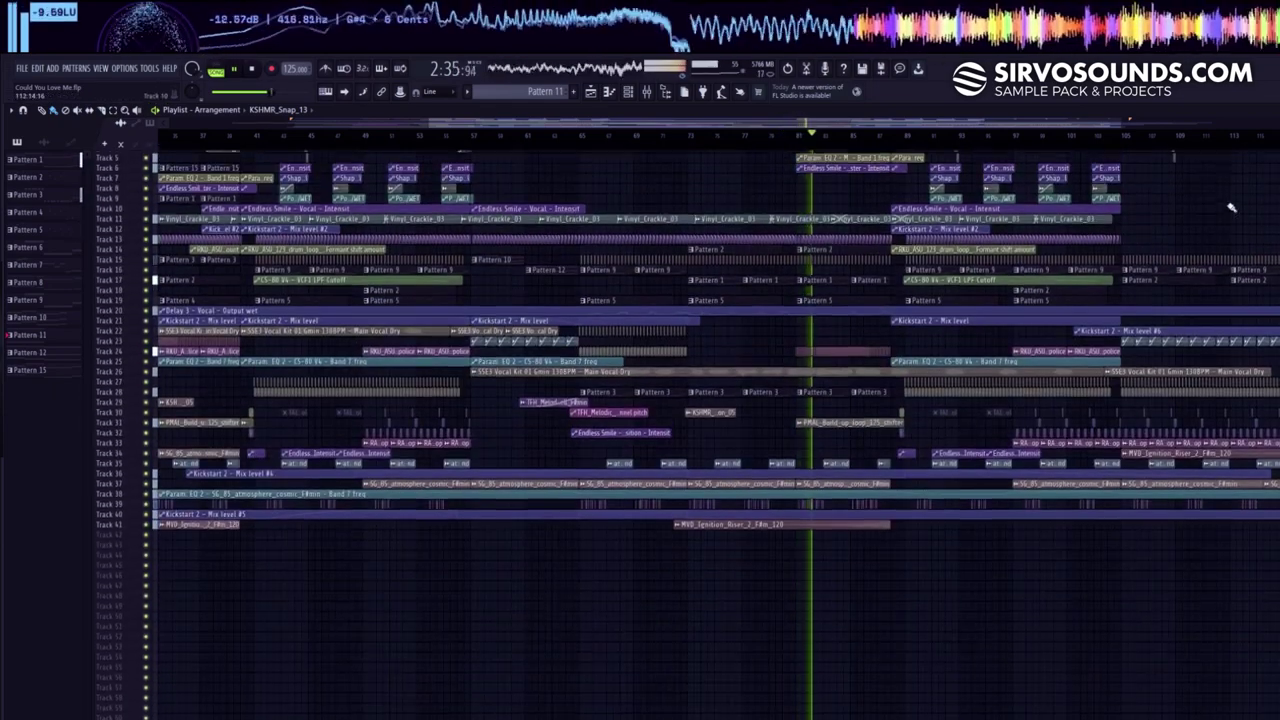
- Review the whole arrangement from the Start to the End marker, comparing compact and enlarged track heights
scroll(1230, 210, up, 2)
drag(960, 118, 950, 143)
scroll(950, 143, down, 3)
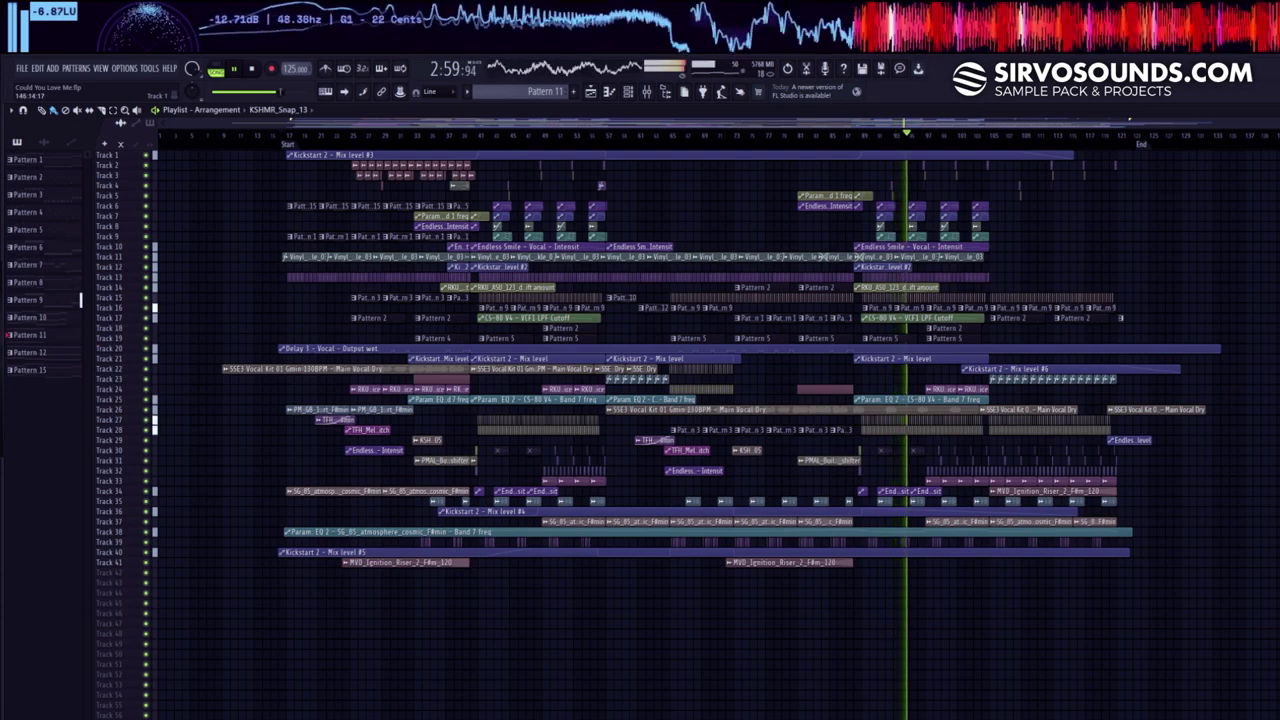
scroll(1244, 256, up, 4)
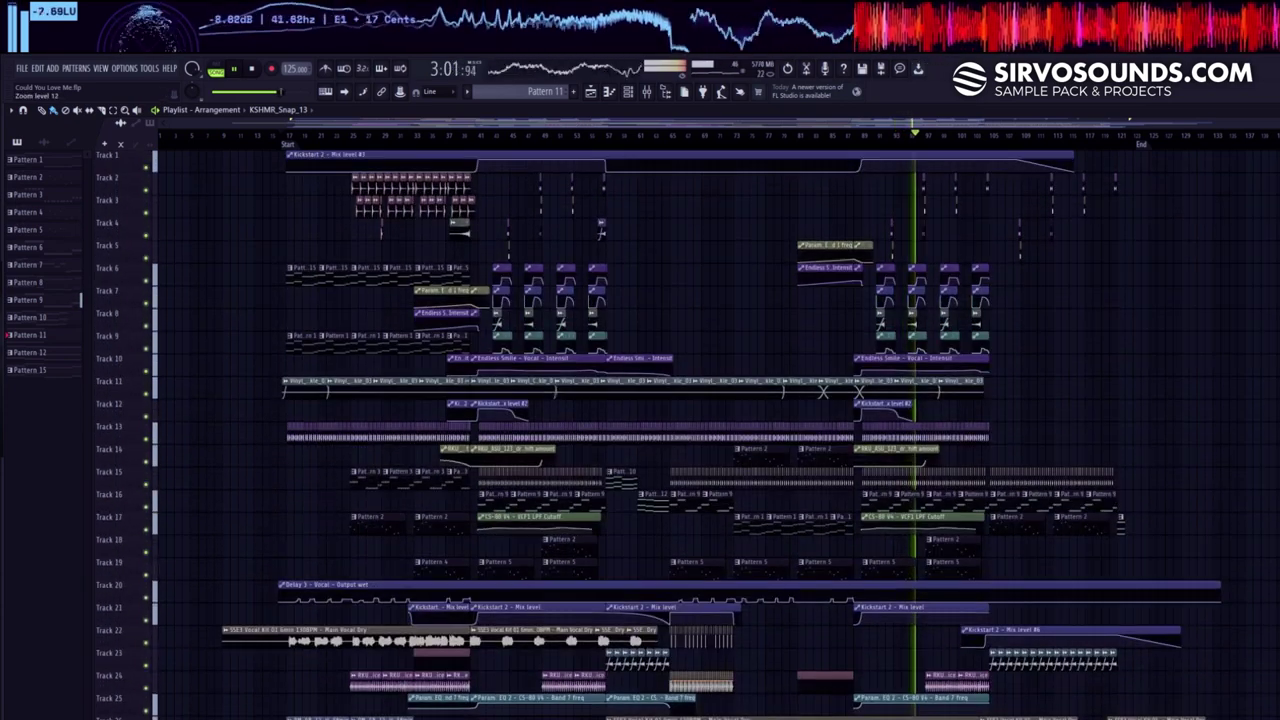
scroll(1244, 256, down, 5)
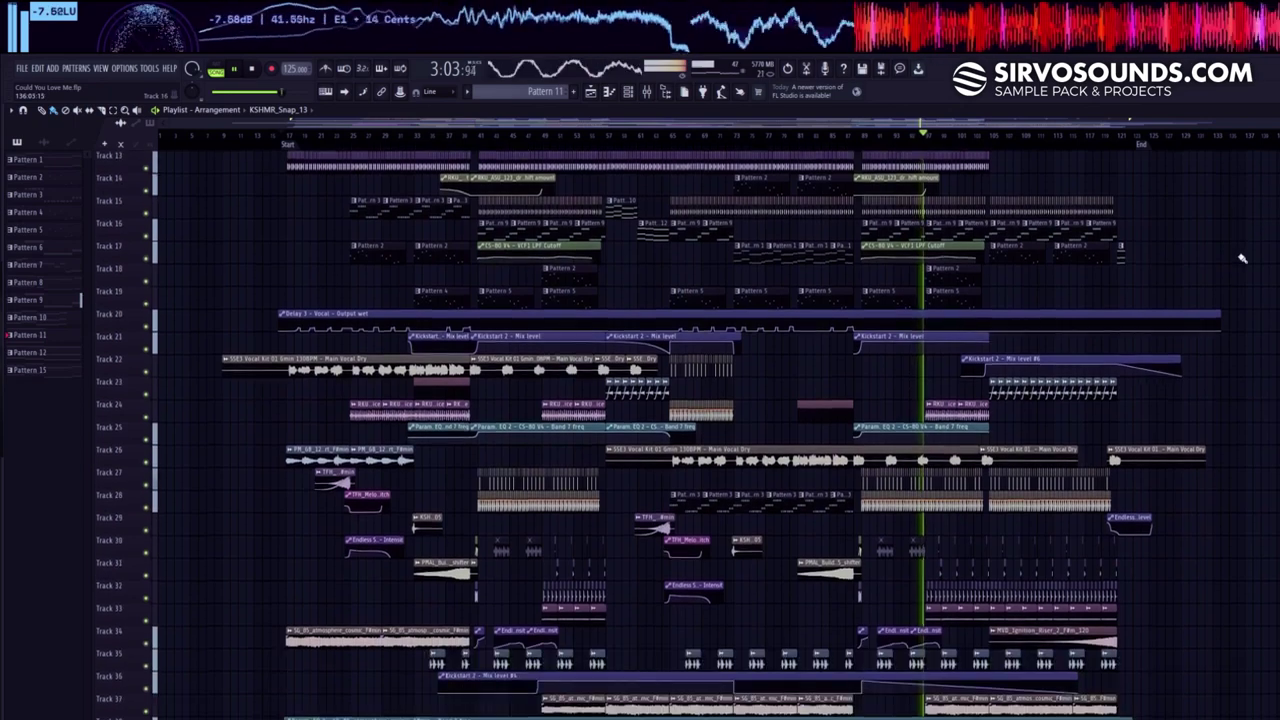
scroll(1240, 263, up, 5)
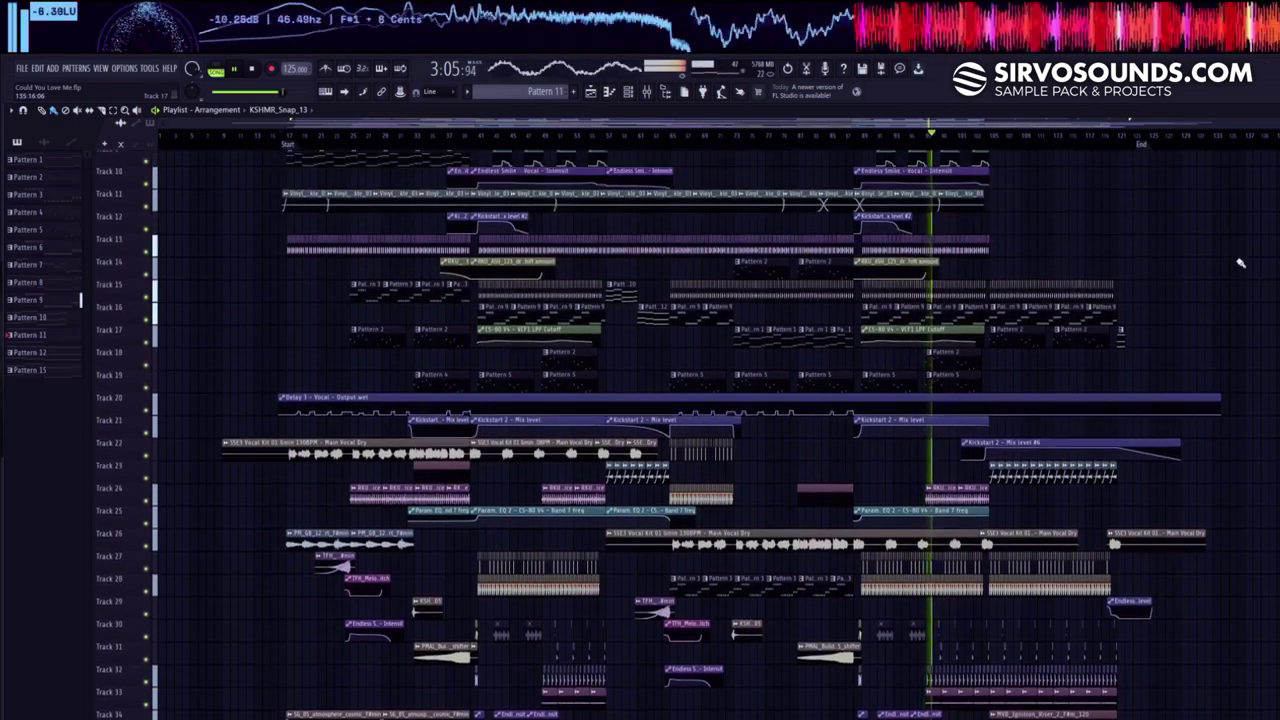
scroll(1240, 263, up, 2)
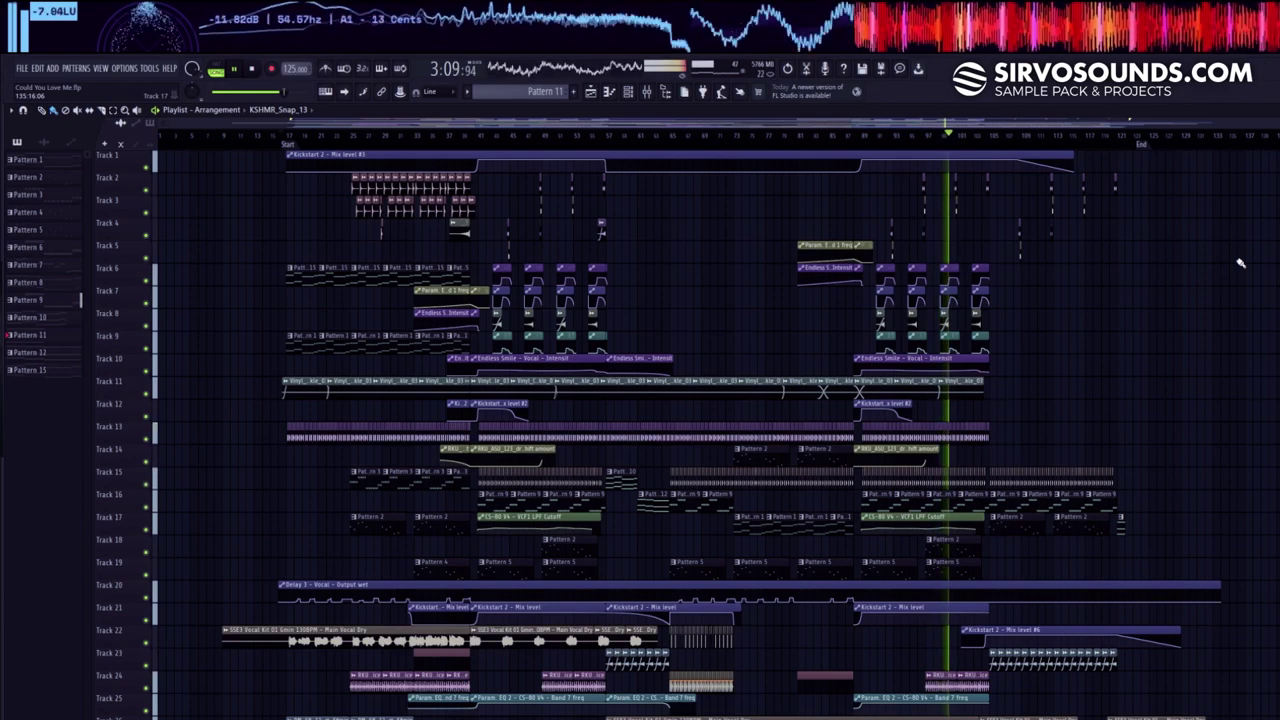
- Review the full playlist arrangement at compact and enlarged track heights while the song plays through to the end of its clips
scroll(1240, 263, down, 3)
scroll(1240, 263, up, 2)
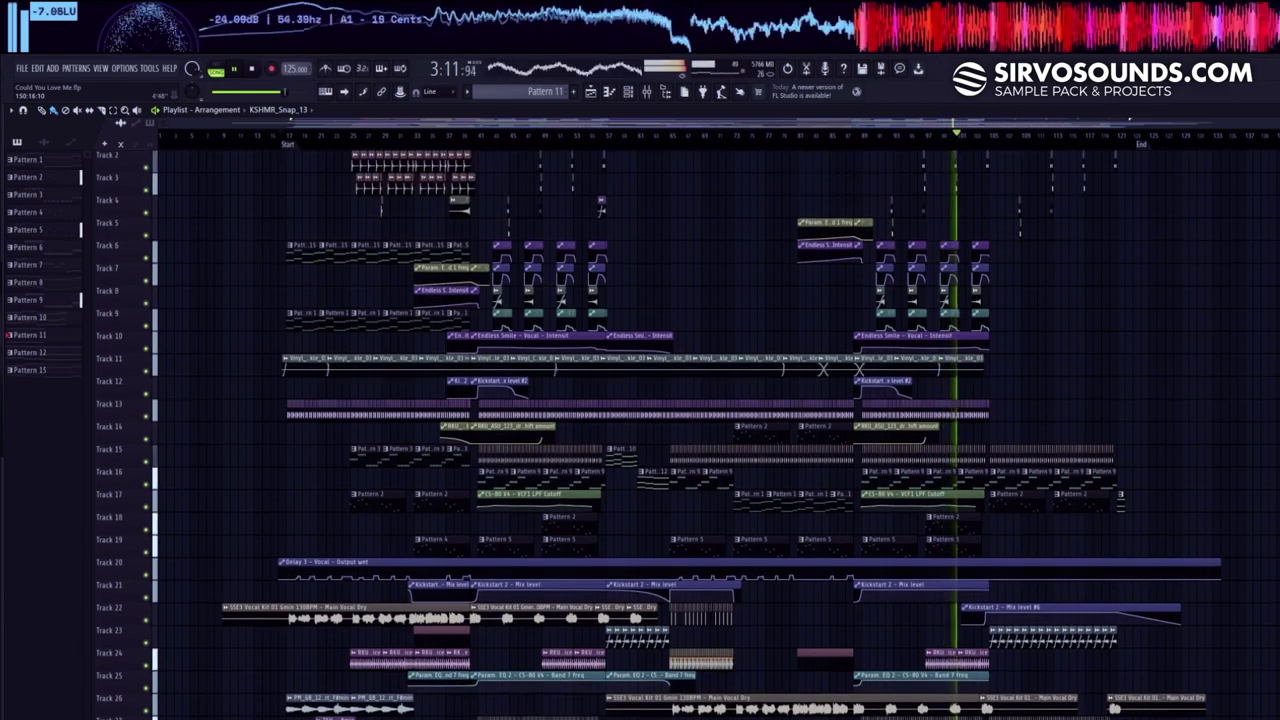
scroll(1240, 263, down, 3)
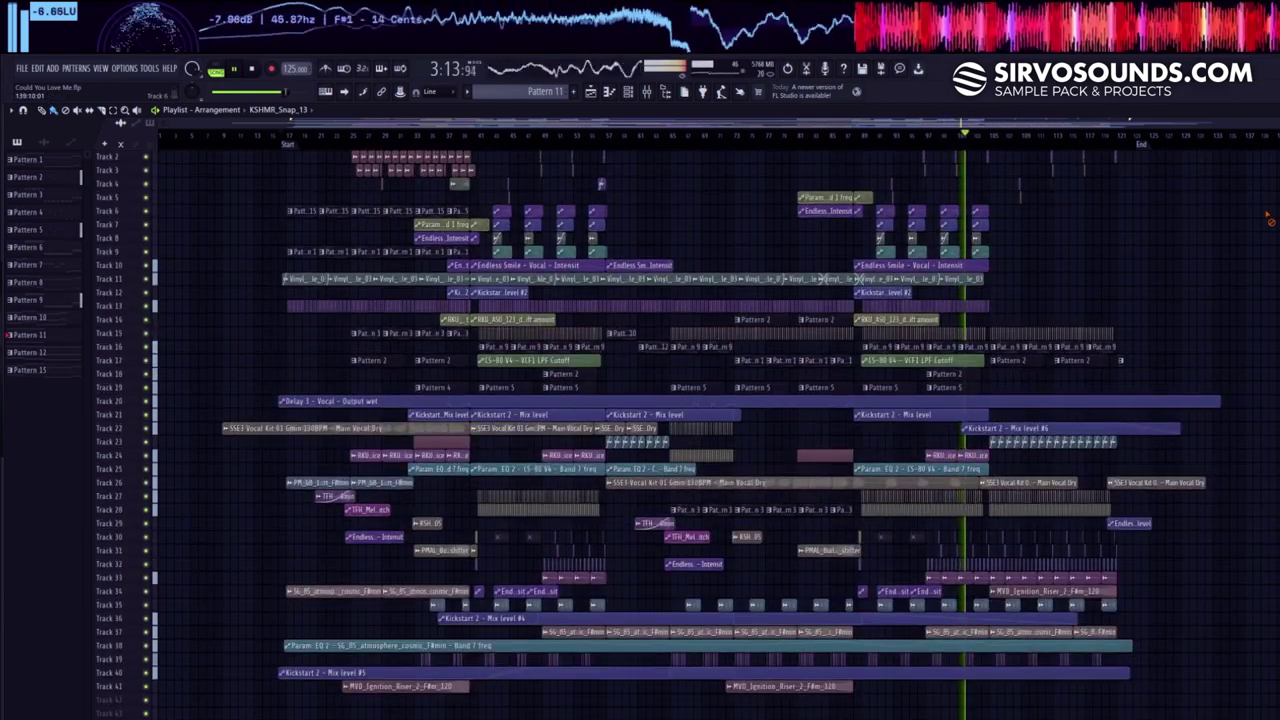
scroll(1250, 243, up, 1)
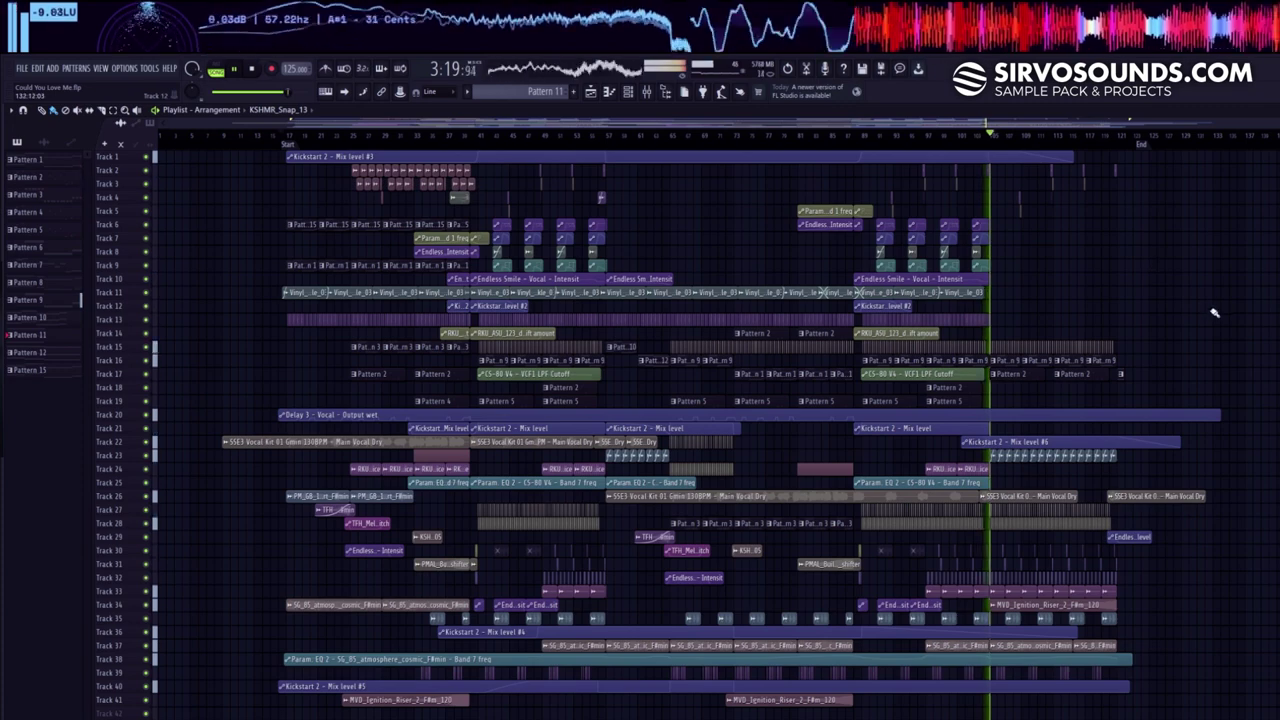
scroll(1210, 317, down, 3)
scroll(1210, 317, up, 3)
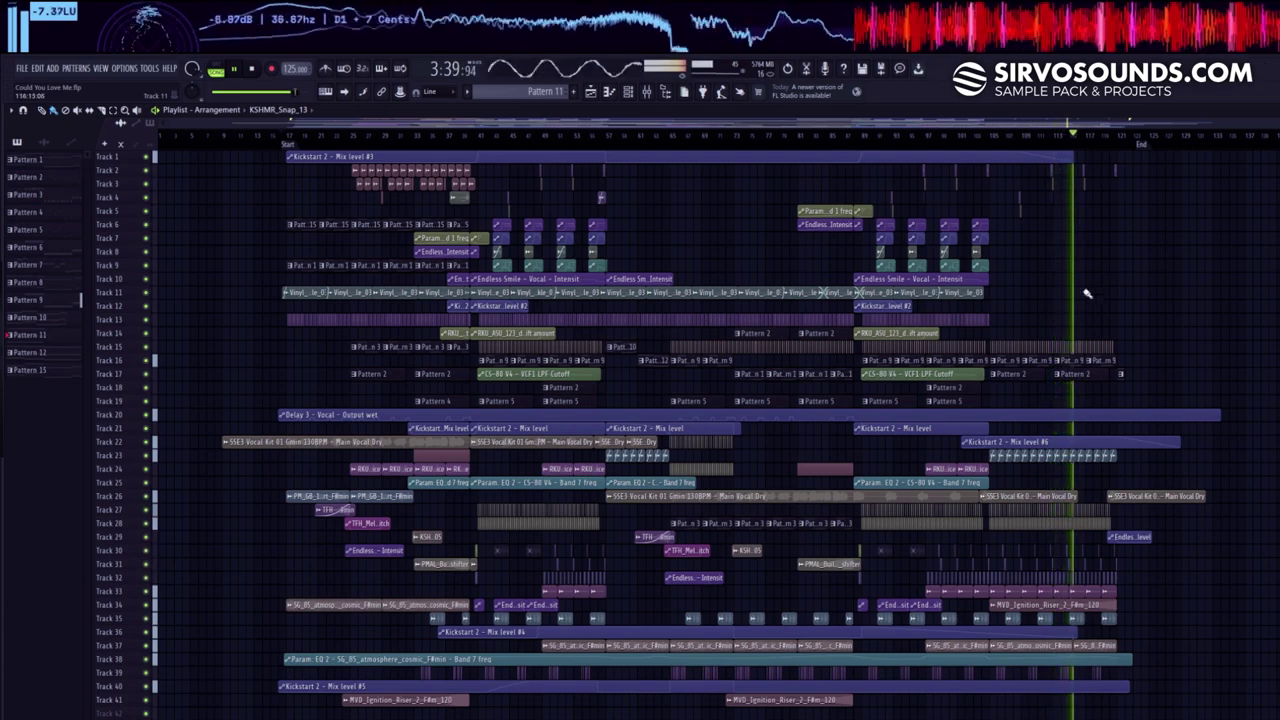
scroll(1065, 141, up, 2)
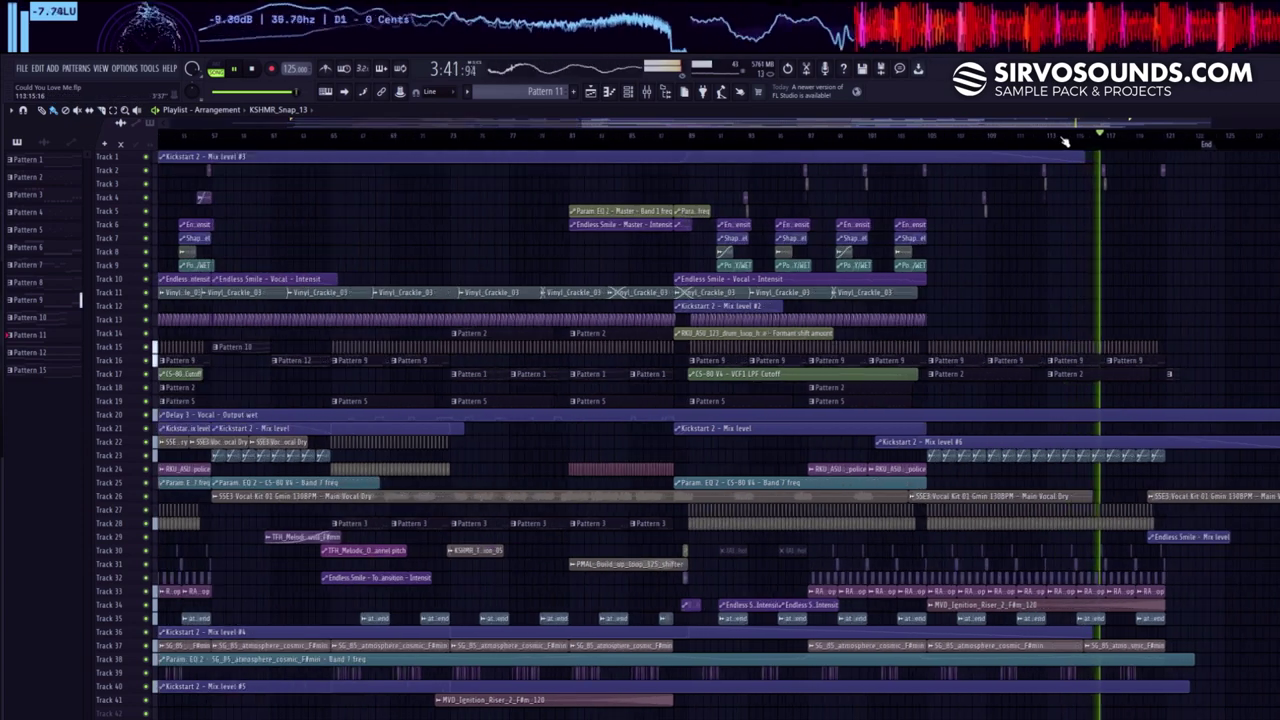
scroll(1065, 141, down, 2)
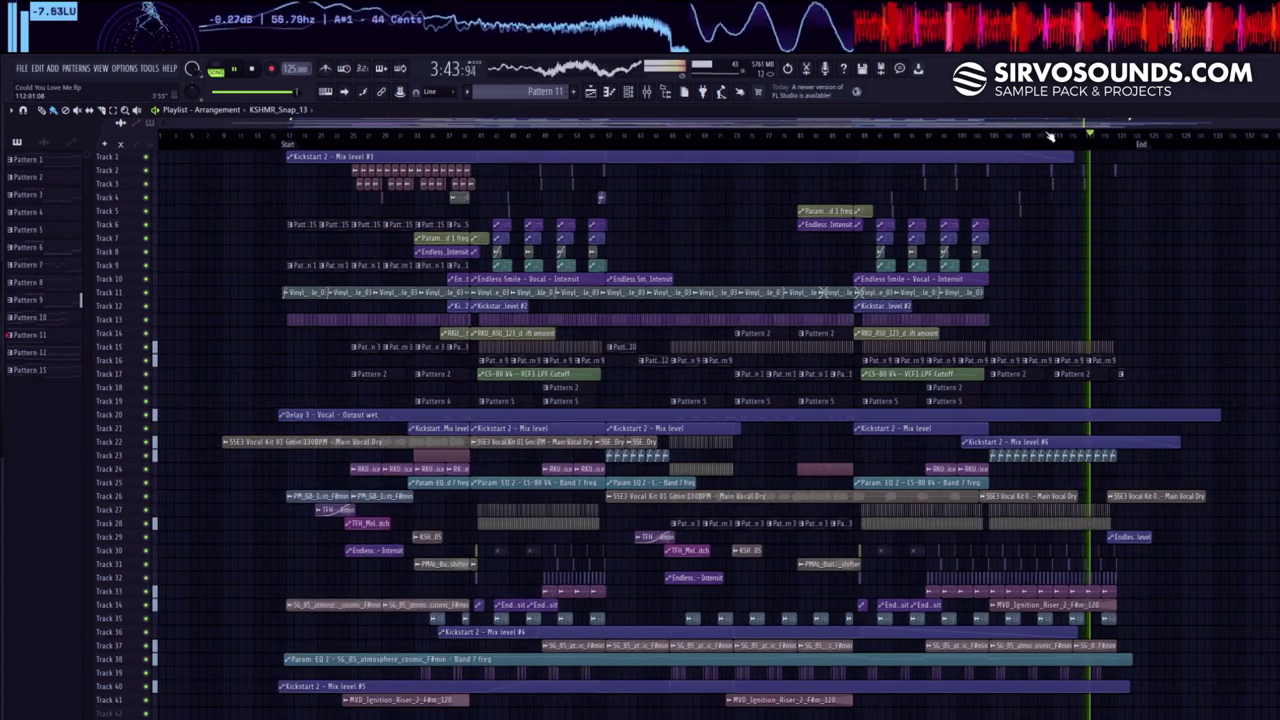
scroll(1133, 172, down, 3)
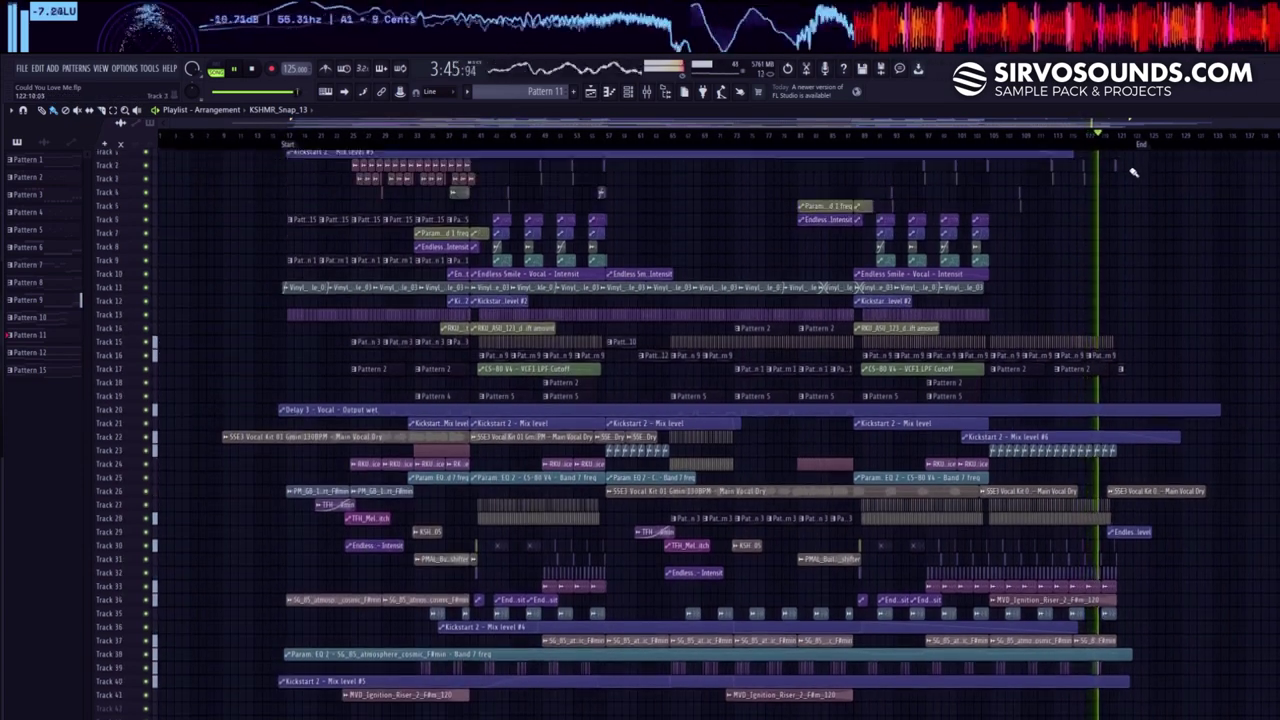
scroll(1133, 172, up, 2)
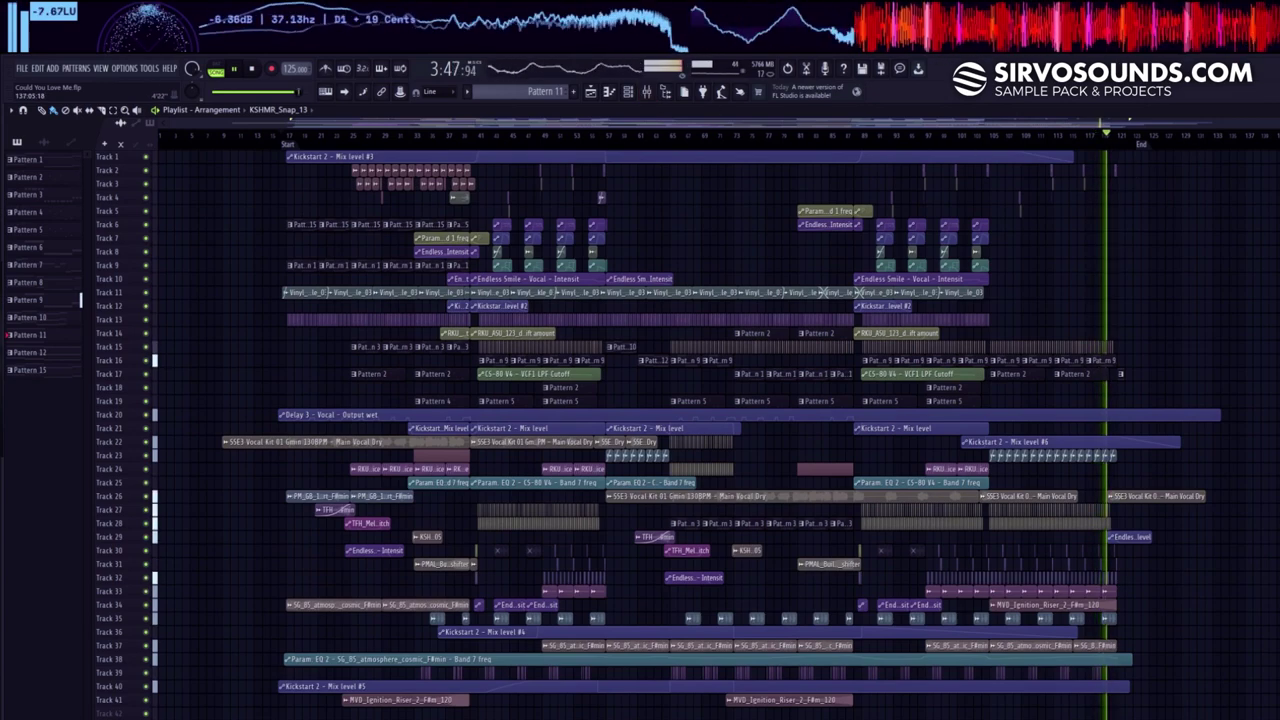
scroll(1133, 172, up, 3)
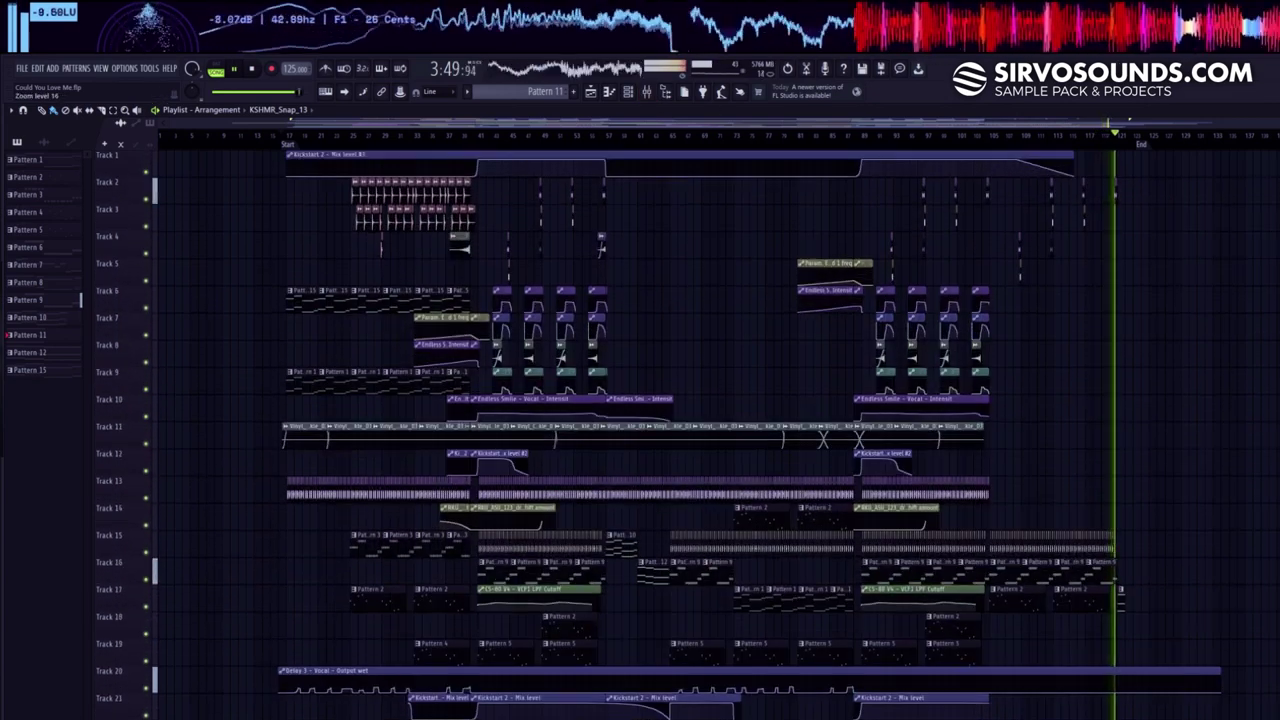
scroll(1166, 232, down, 4)
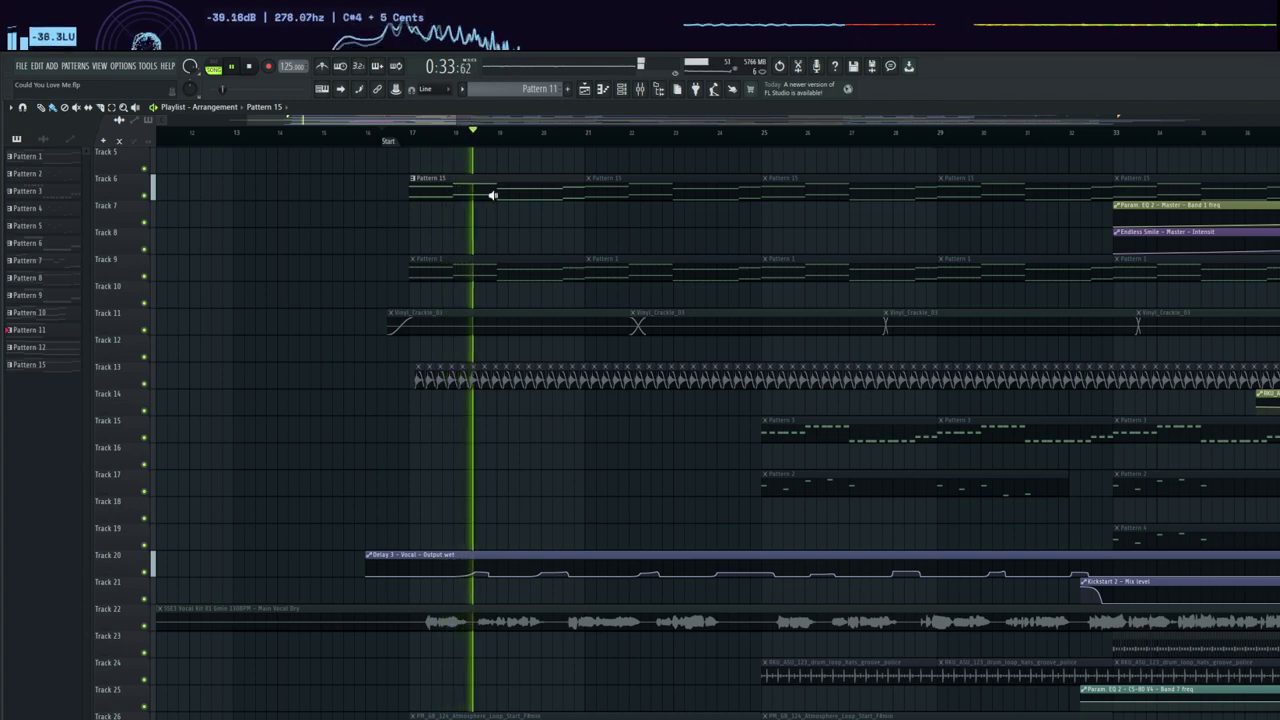
- Audition the Pattern 1 clip on Track 9 and the CPA_YAN_110_vocal_croner_F#m clip on Track 13 in isolation from bar 17
key(space)
click(418, 266)
key(space)
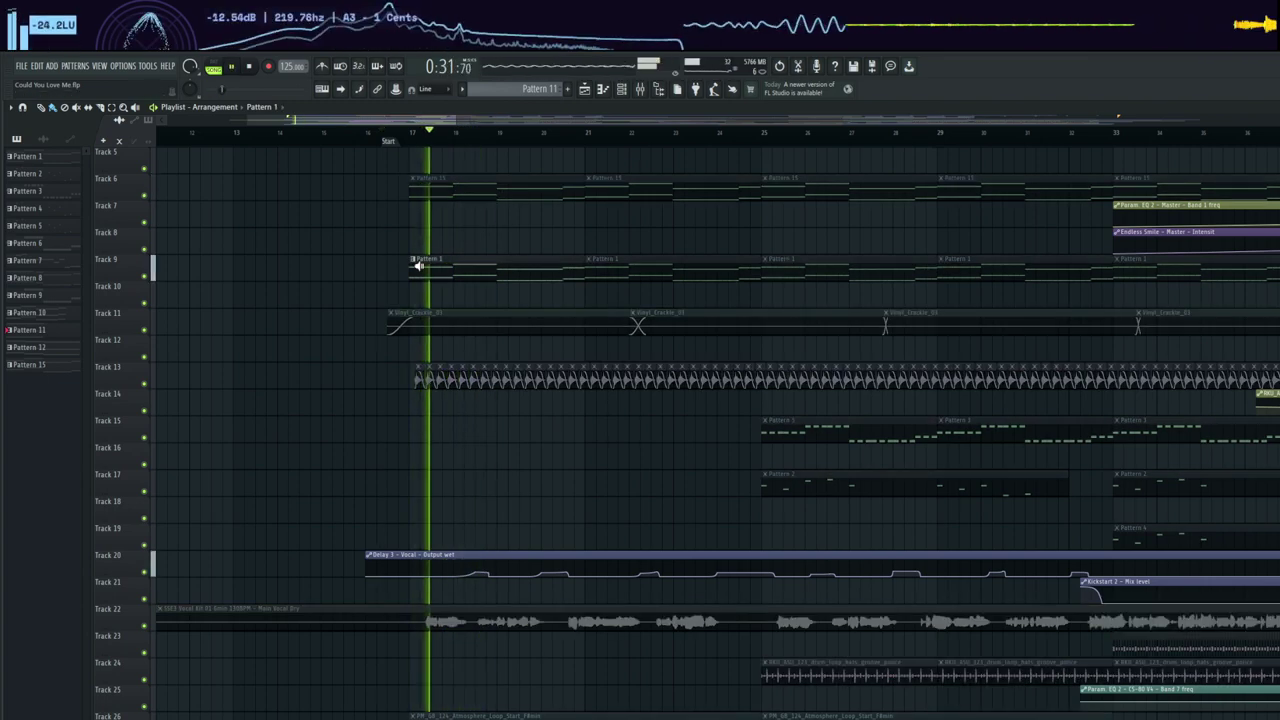
drag(459, 272, 478, 274)
click(418, 381)
key(space)
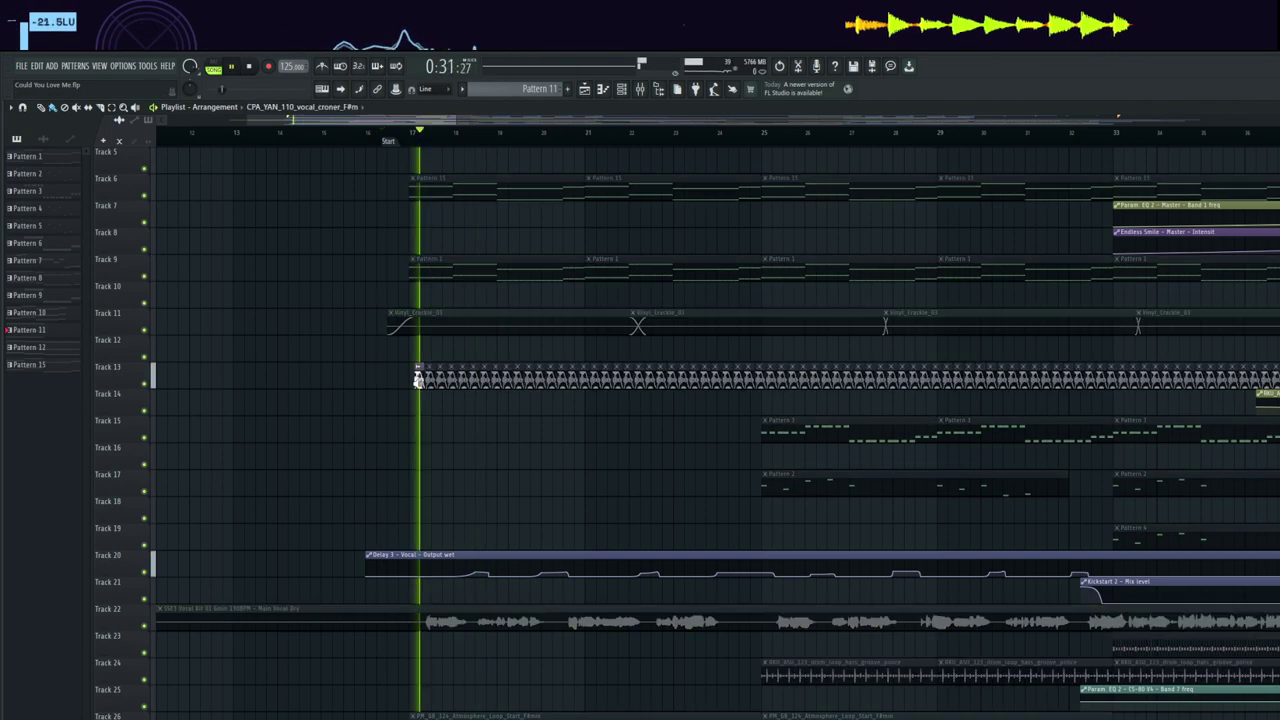
key(space)
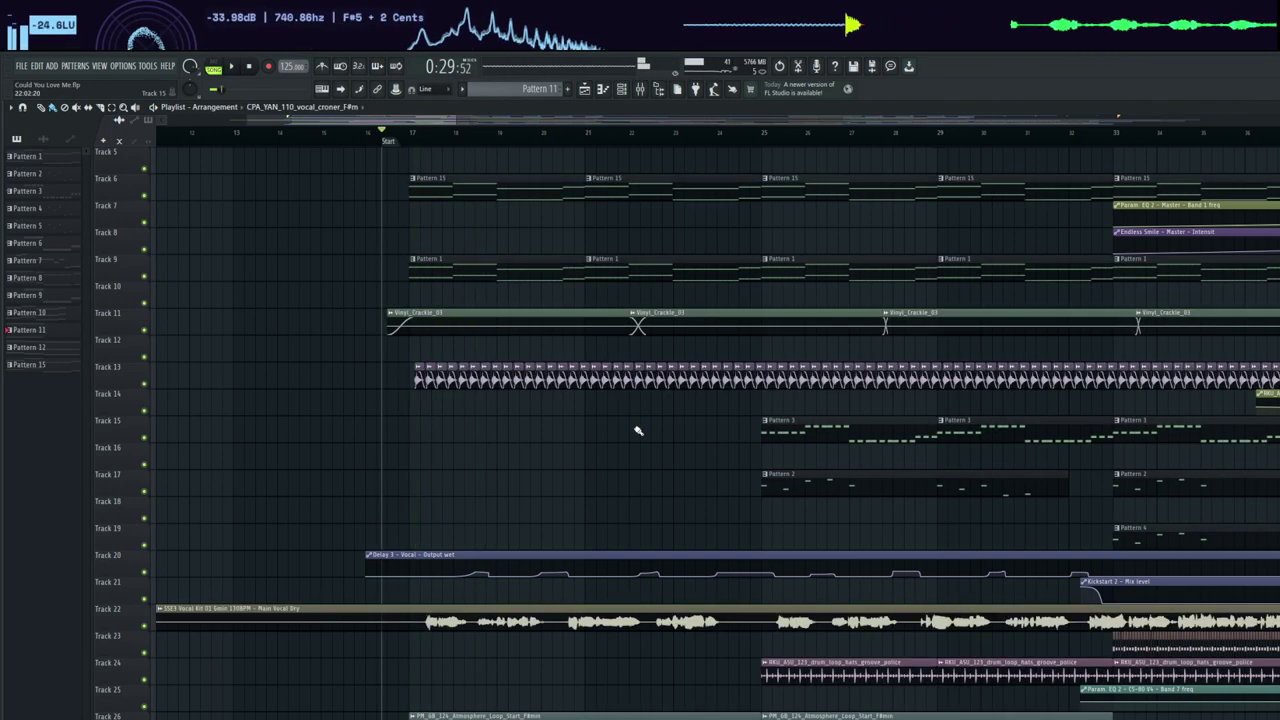
- Audition the main vocal clip on Track 22 and the PM_GB_124_Atmosphere_Loop_Start_F#min clip on Track 26 in isolation
scroll(468, 472, down, 5)
click(749, 494)
key(space)
key(space)
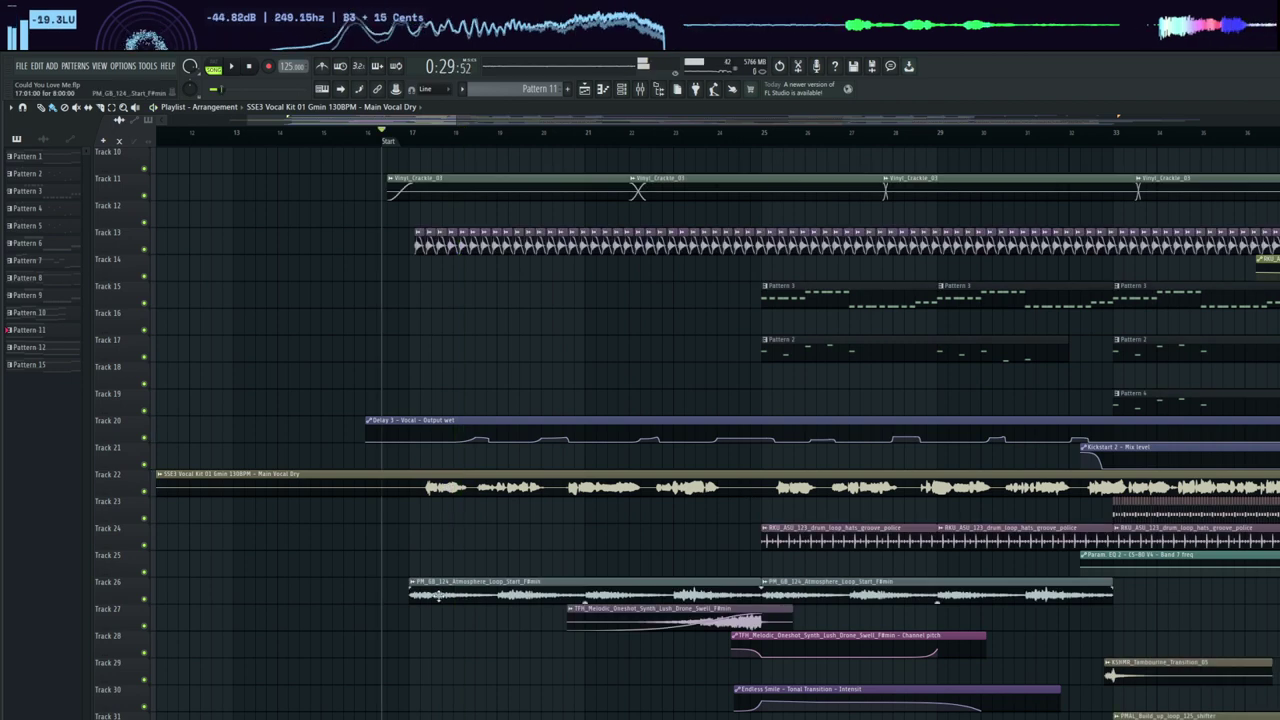
click(437, 596)
key(space)
key(space)
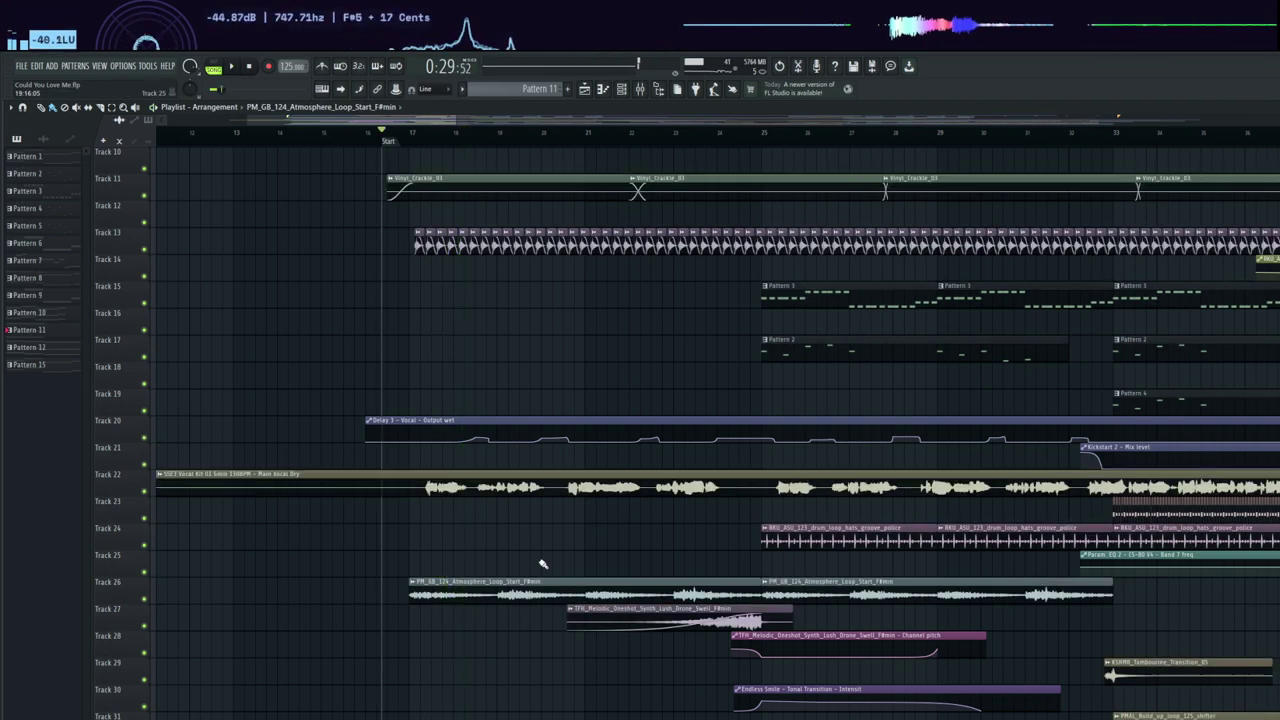
- Audition the SG_85_atmosphere_cosmic_F#min clip on Track 34 in isolation, then stop playback
scroll(542, 565, down, 8)
click(475, 595)
key(space)
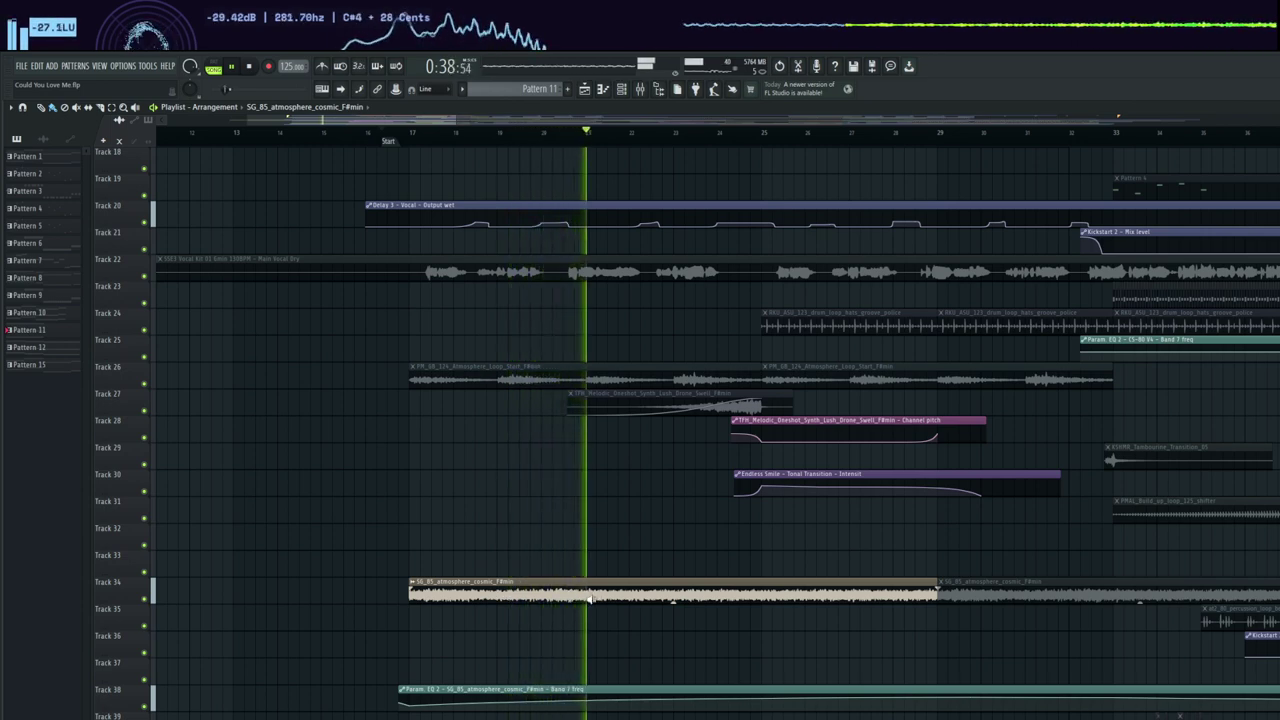
key(space)
scroll(720, 486, down, 2)
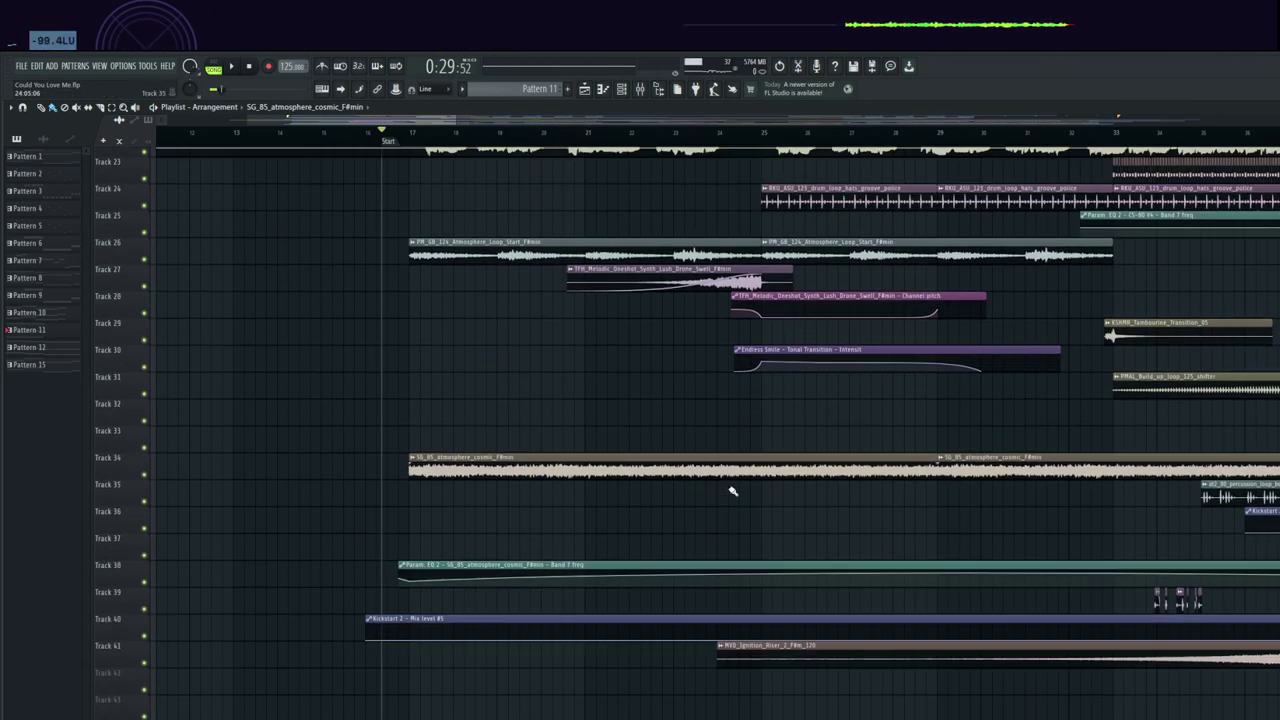
- Play the song into bar 25, then audition Pattern 3 on Track 15 and Pattern 2 on Track 17 in isolation
scroll(731, 491, up, 5)
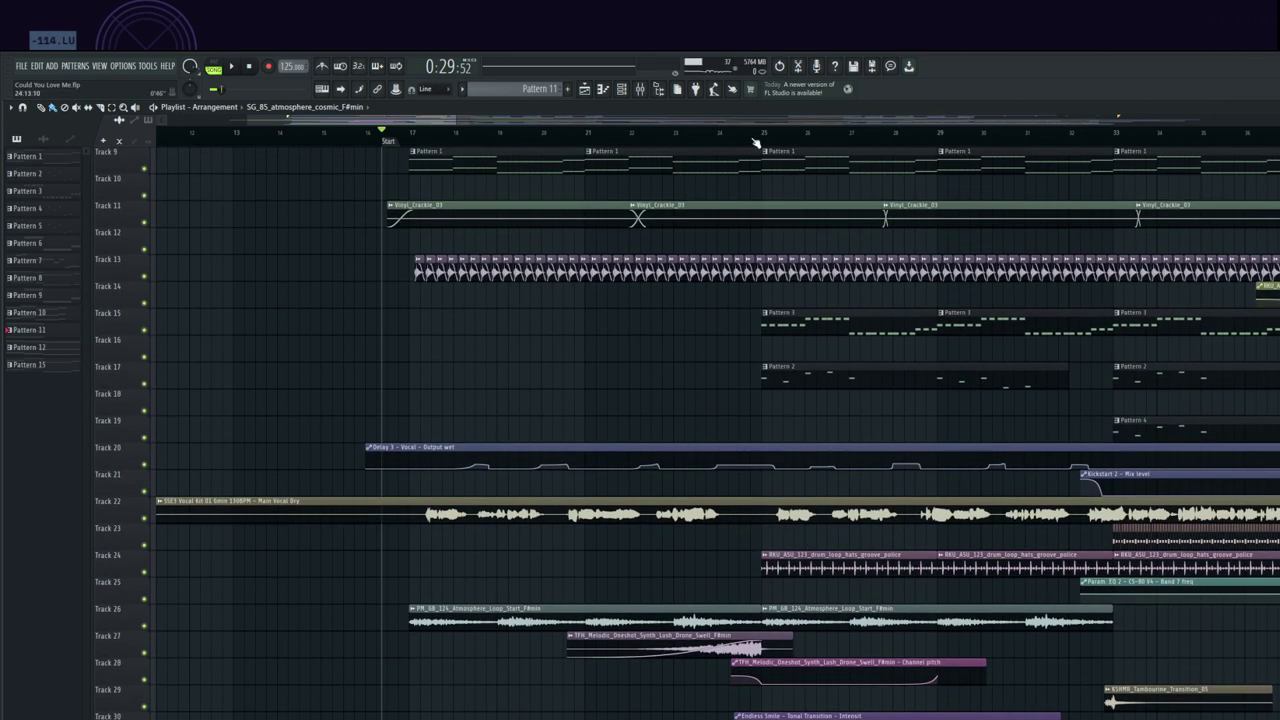
scroll(912, 146, up, 3)
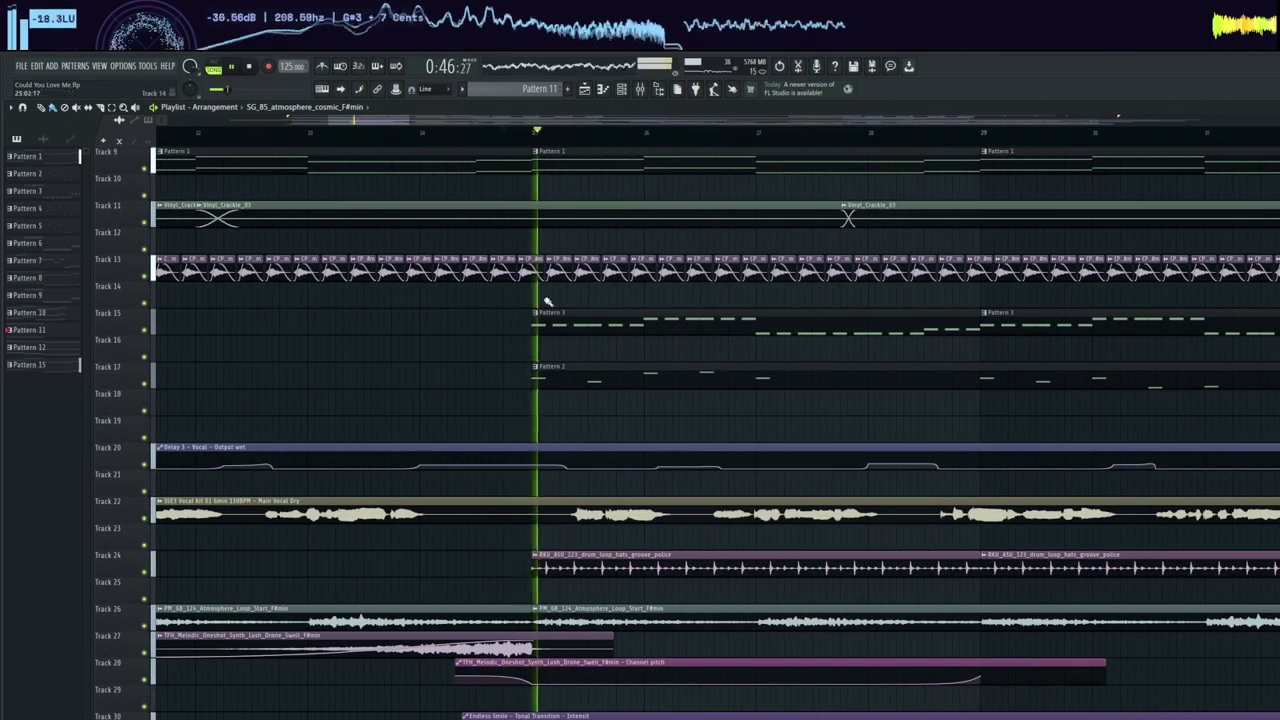
key(space)
click(533, 327)
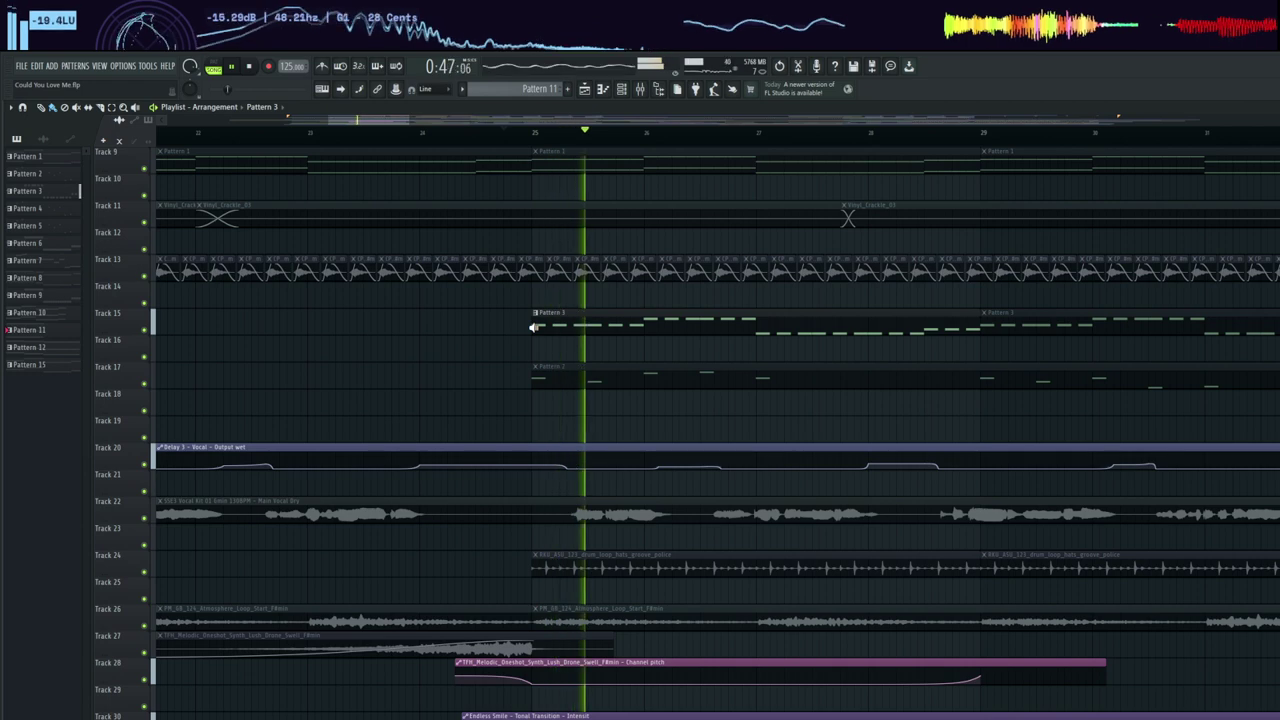
click(534, 372)
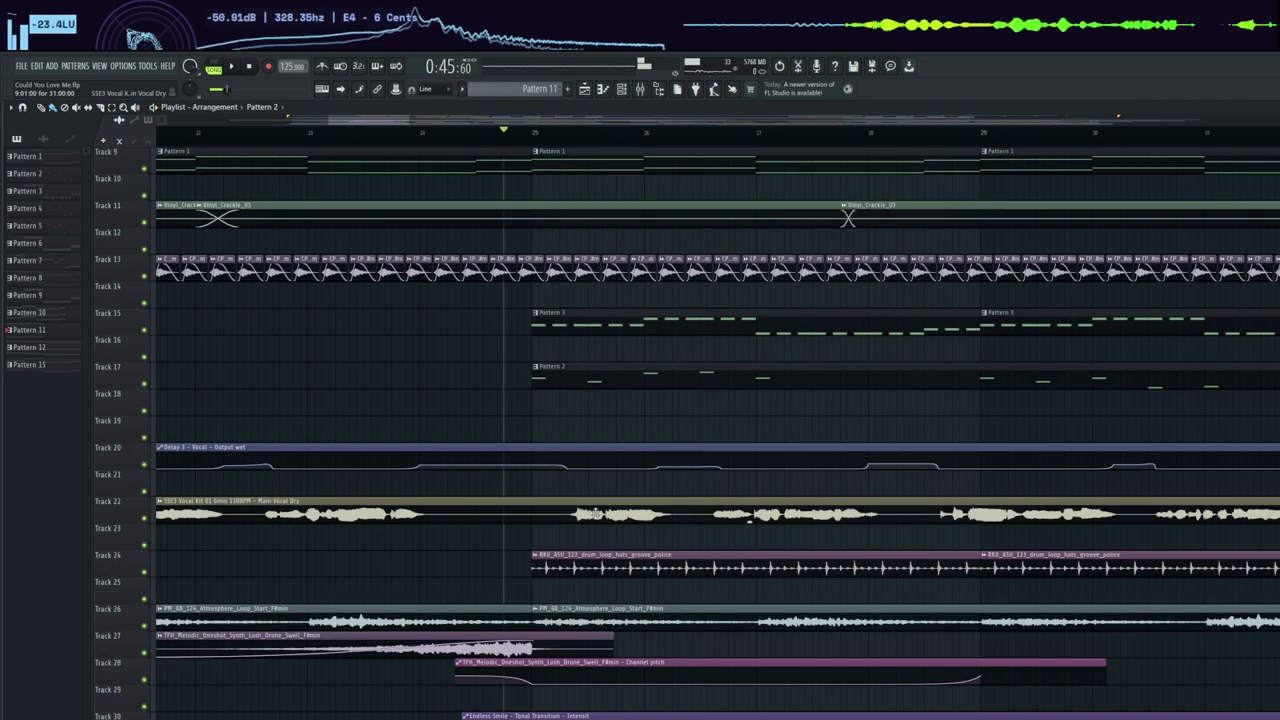
- Audition the main vocal, the RKU_ASU_123 hats drum loop and the PM_GB_124 atmosphere loop one by one around bar 25
click(597, 512)
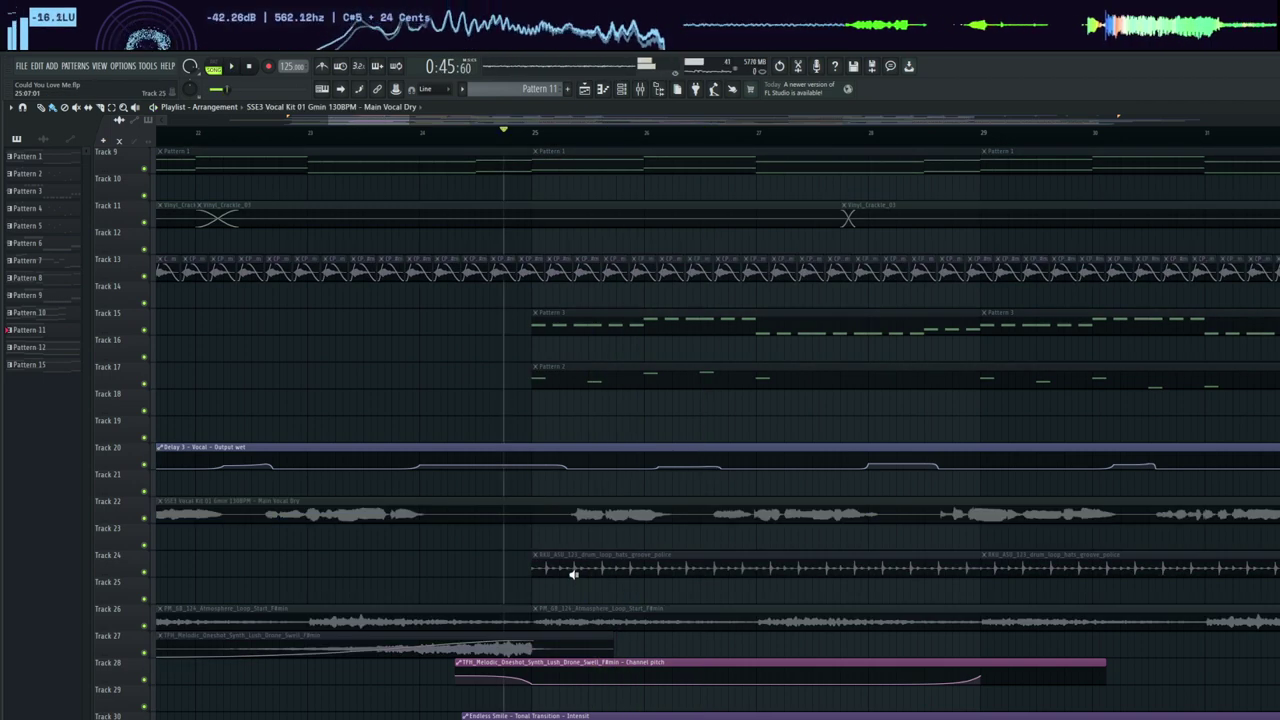
click(575, 570)
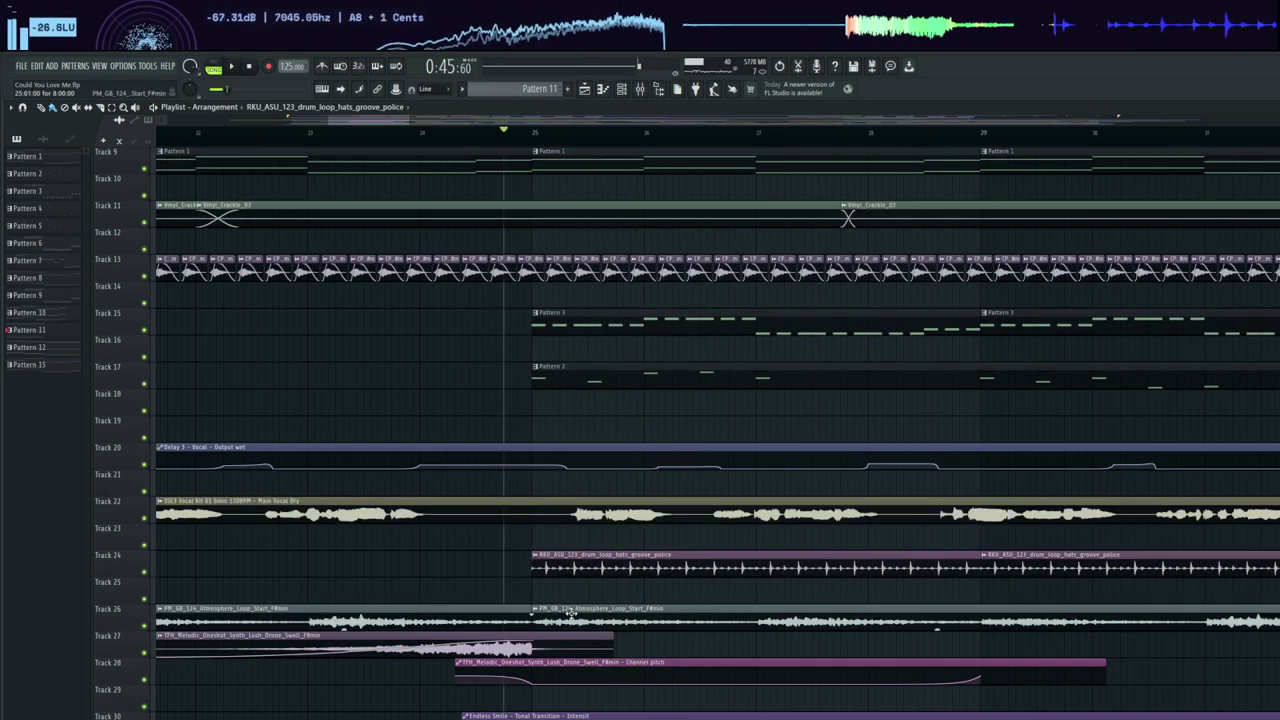
click(572, 614)
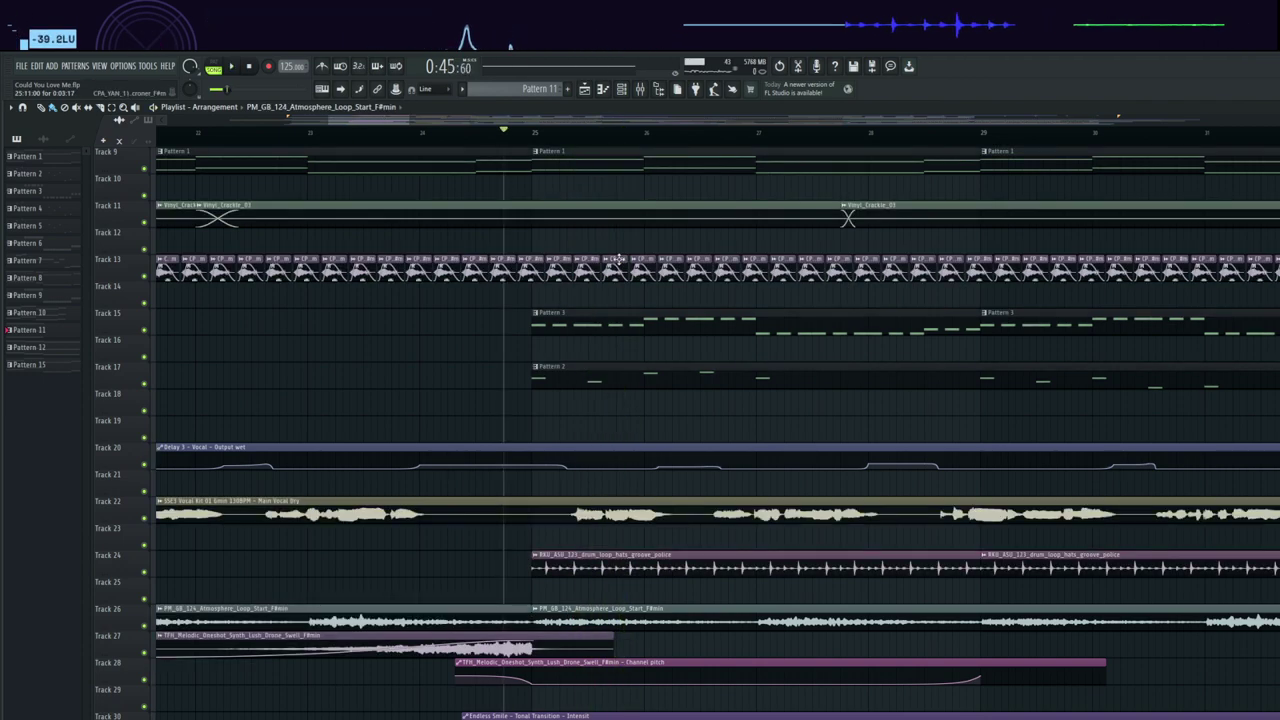
- Audition the vocal chop on Track 13, Pattern 1 on Track 9 and the KSHMR_Snap_13 clip on Track 2 around bar 25
click(618, 259)
scroll(609, 266, up, 5)
click(549, 342)
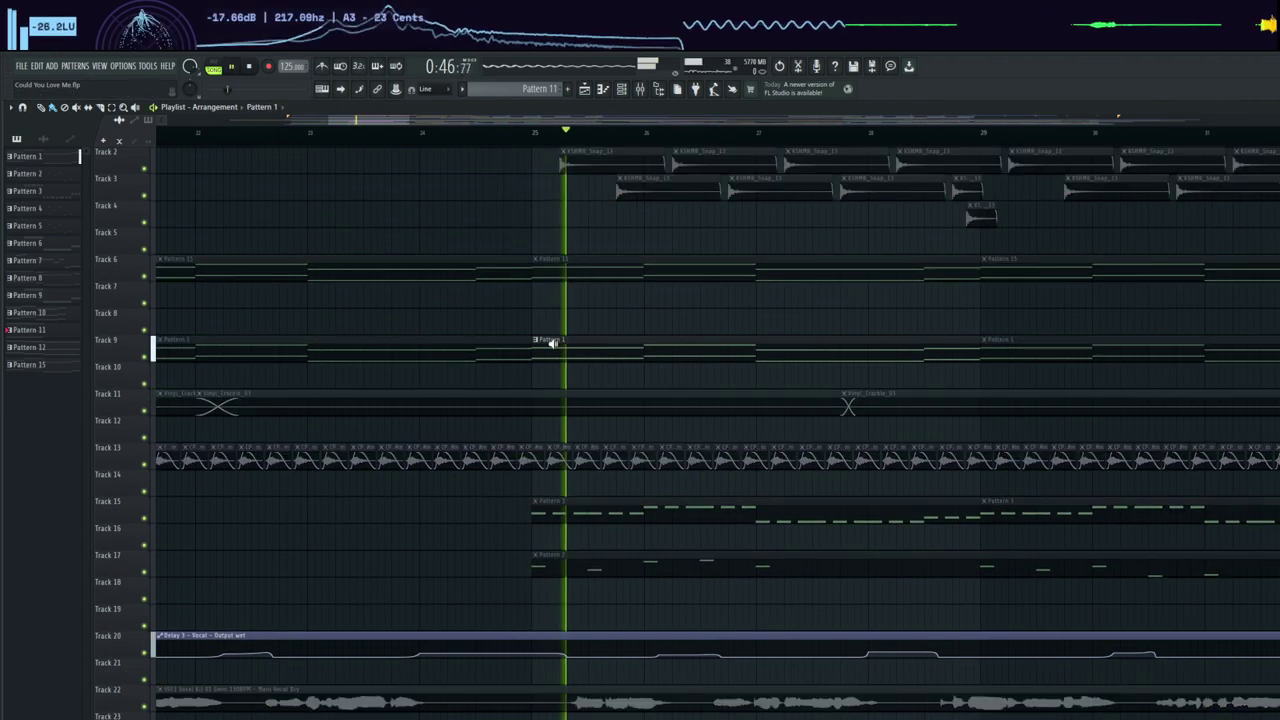
scroll(551, 343, up, 1)
click(565, 183)
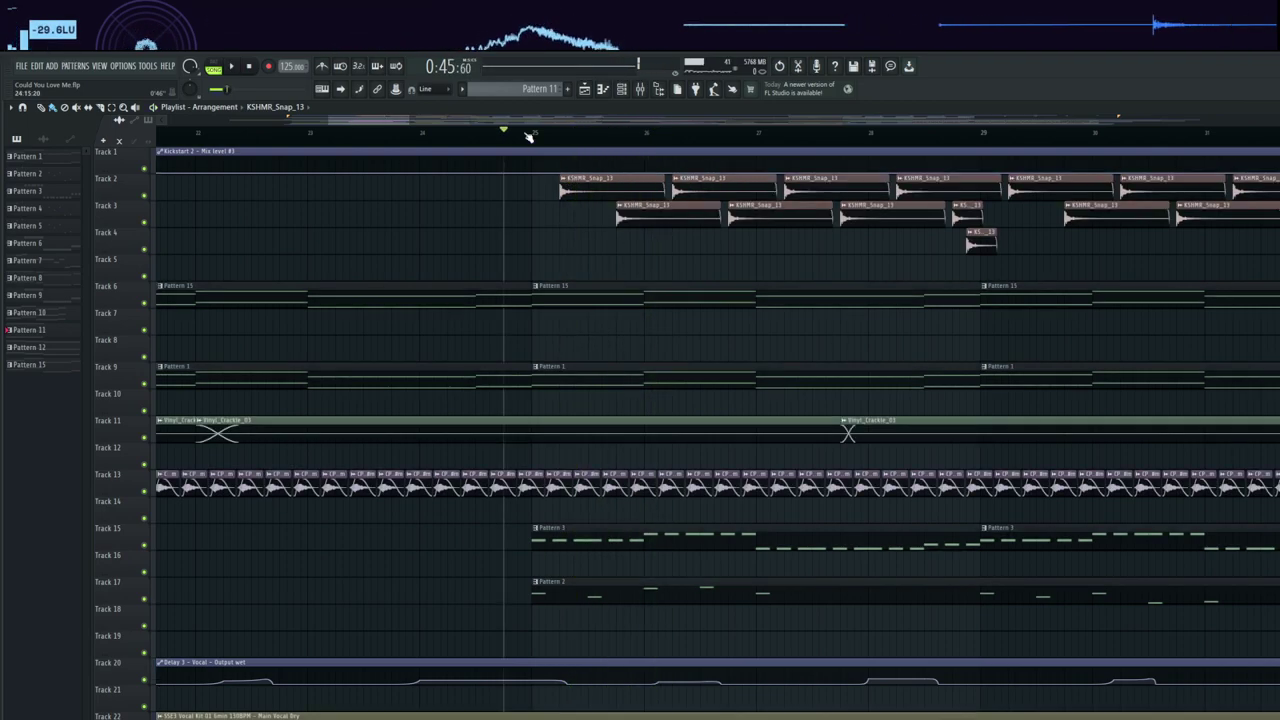
- Play all tracks just before bar 25 and audition the TFH_Melodic_Oneshot_Synth_Lush_Drone_Swell_F#min clip on Track 27
key(space)
scroll(600, 440, down, 12)
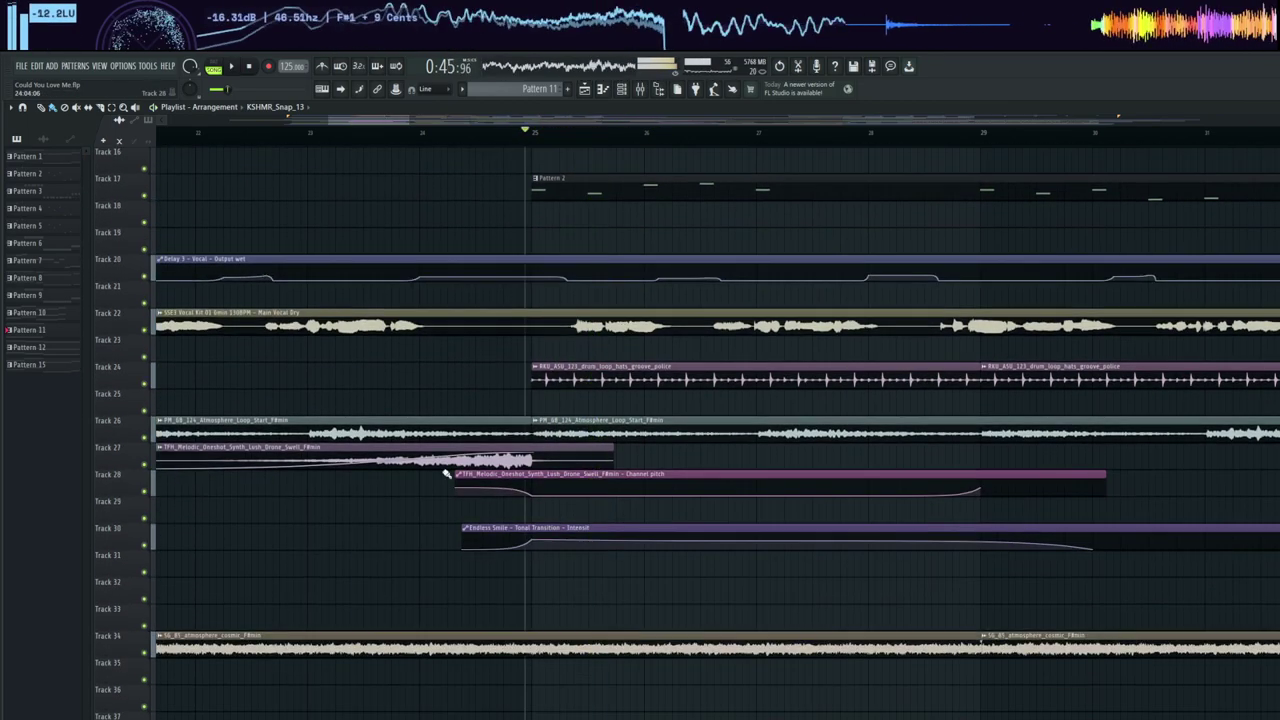
click(497, 451)
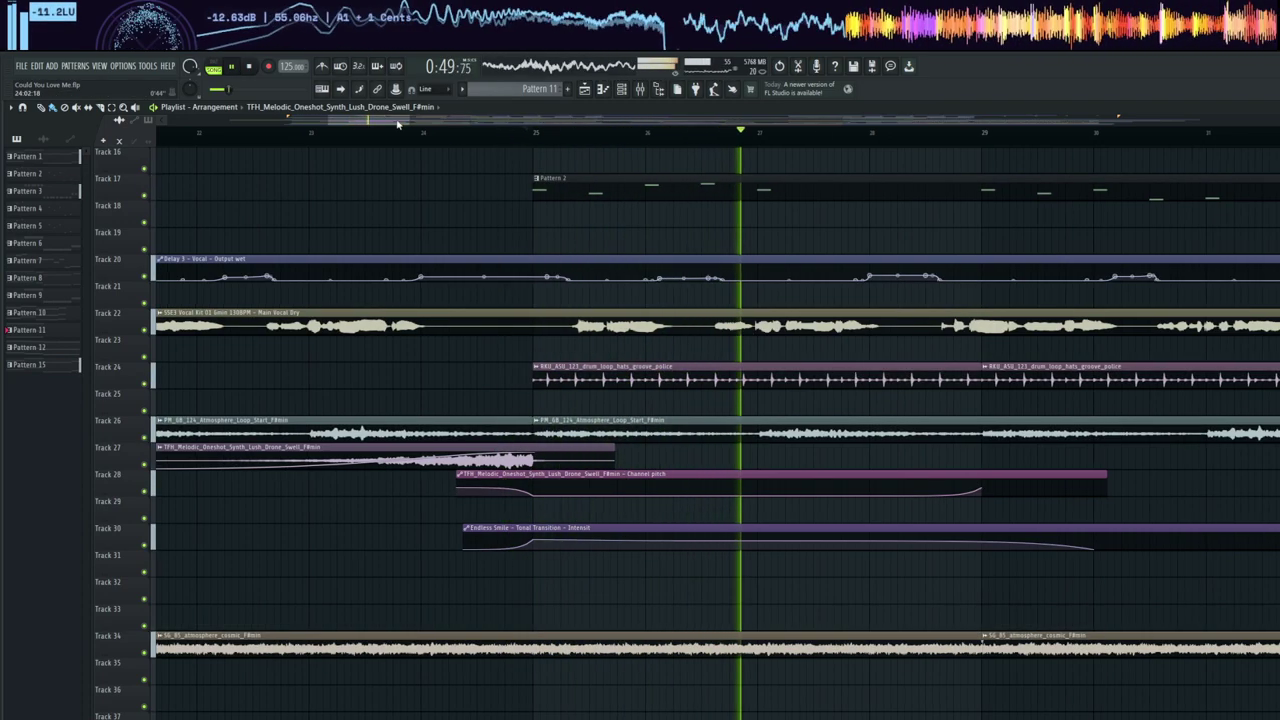
- Play the build-up from just before bar 33 and audition the SSPoison - Snare 09 clips on Track 23
click(448, 125)
scroll(448, 125, down, 3)
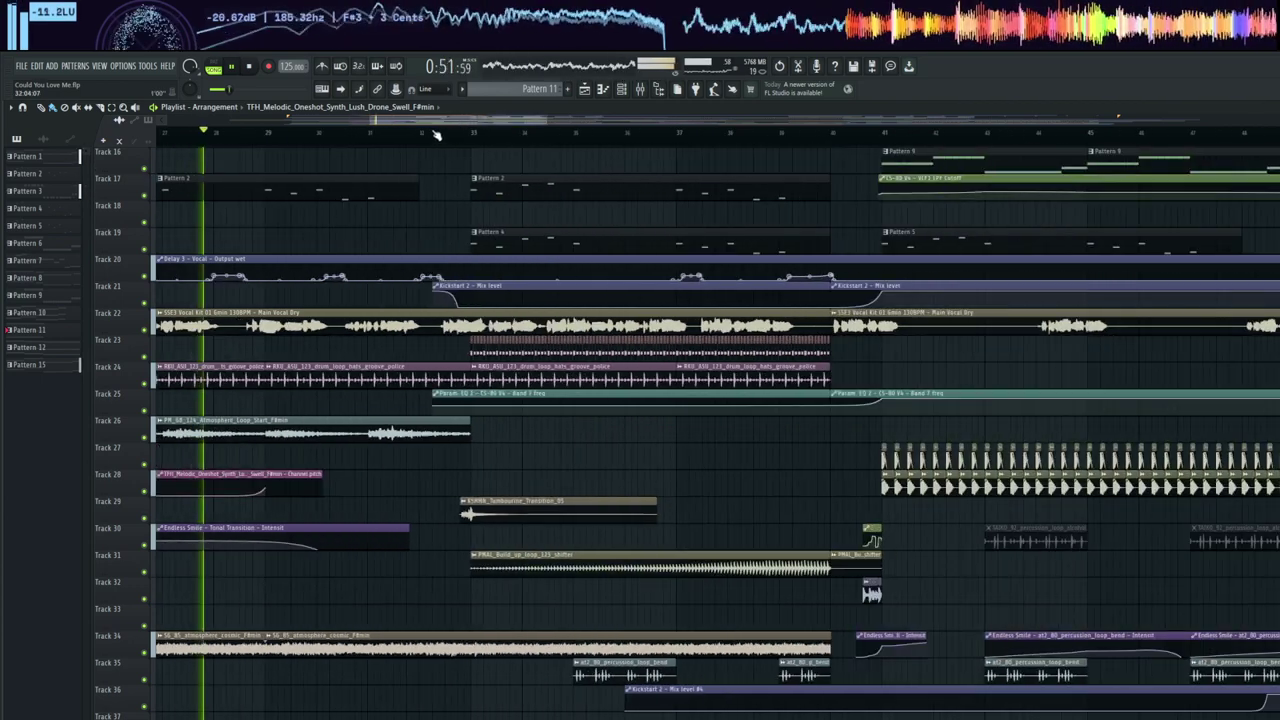
click(450, 133)
scroll(455, 139, up, 3)
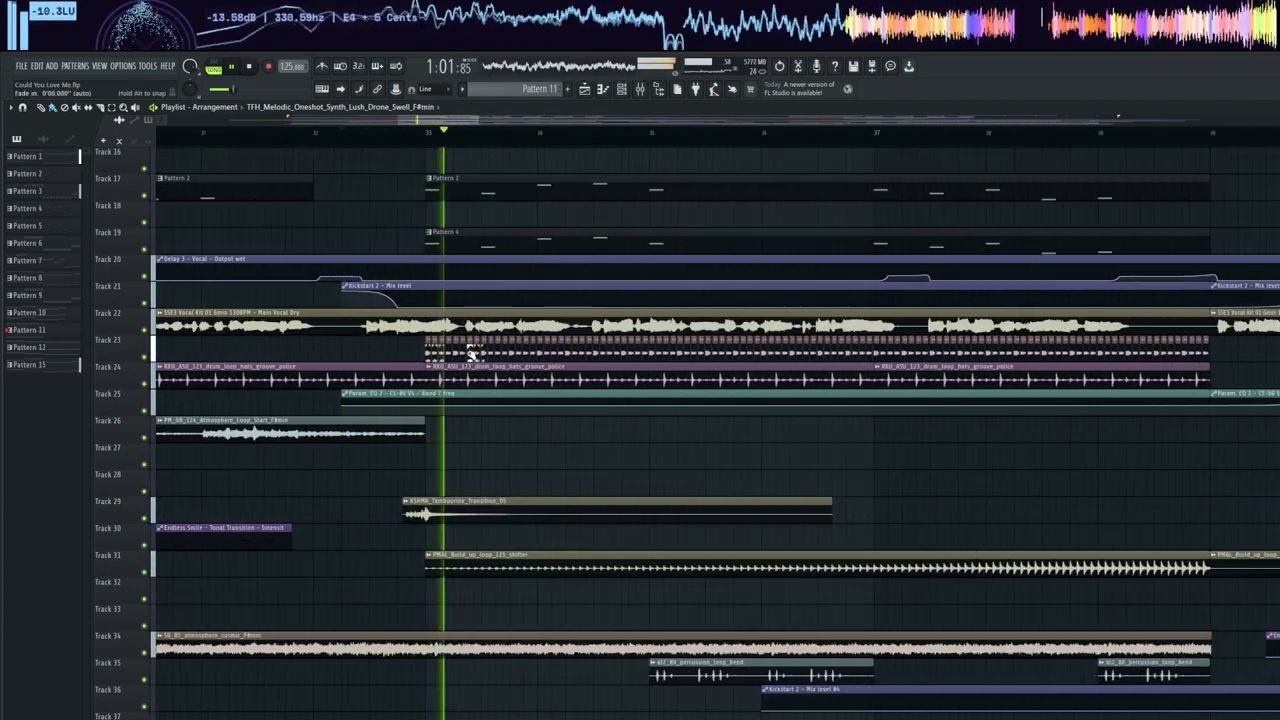
click(459, 356)
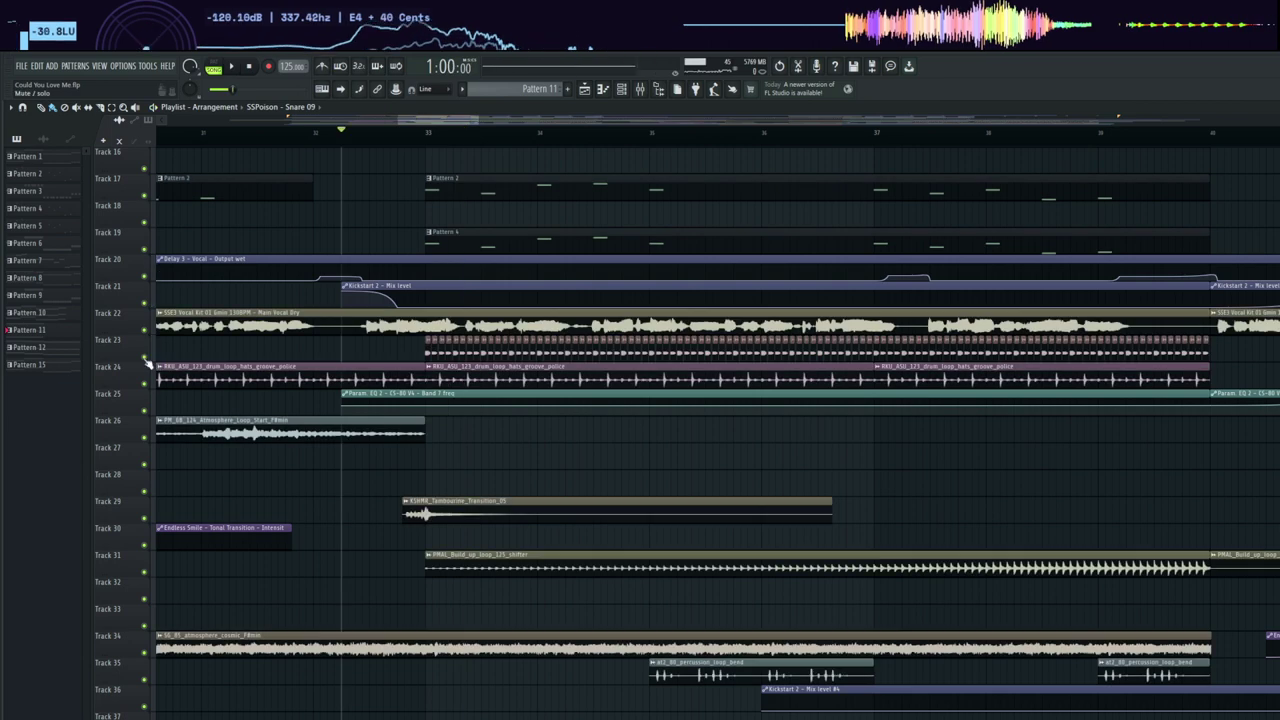
- Solo Track 23 and play its snare clips from just before bar 33
right_click(145, 357)
click(419, 134)
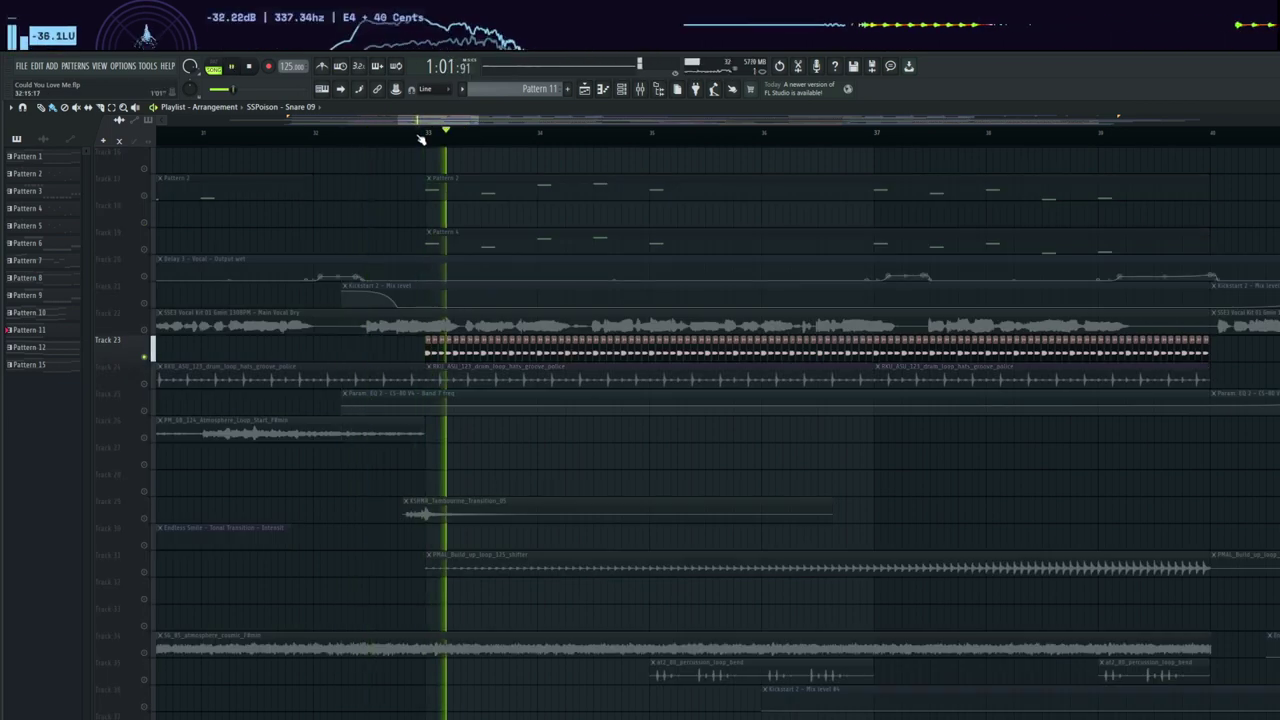
scroll(465, 210, down, 1)
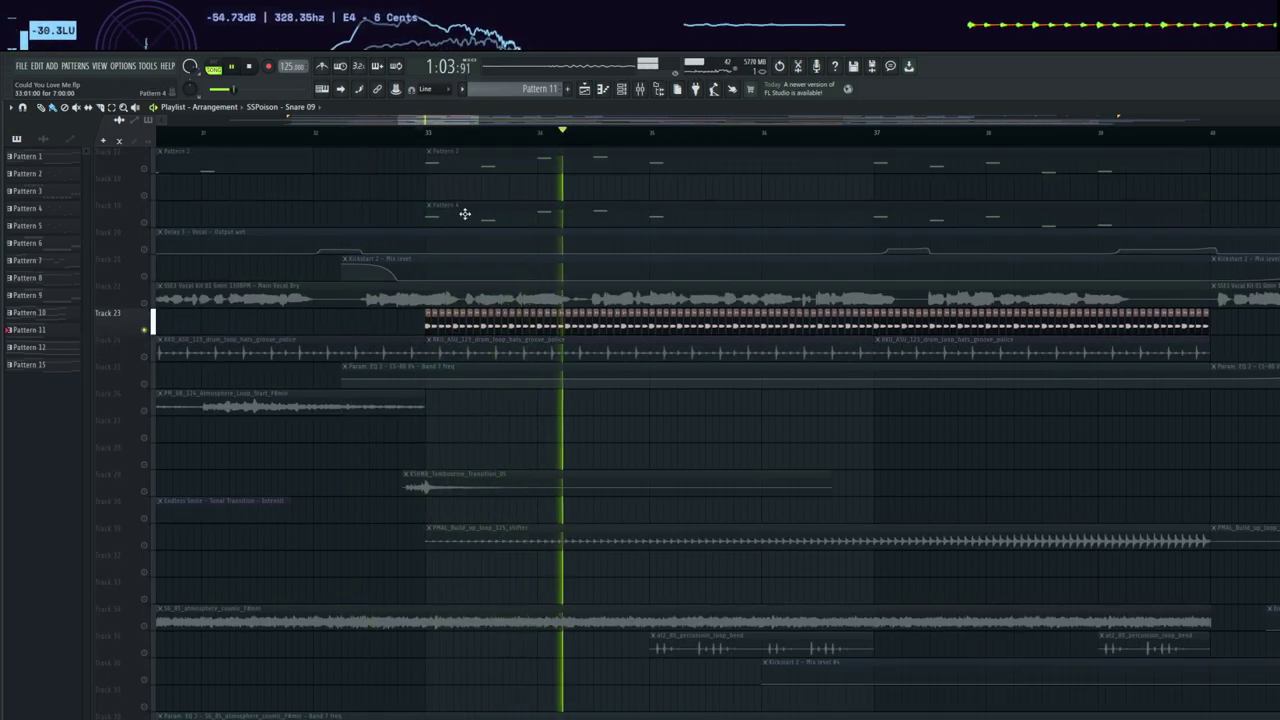
- Stop playback, solo Track 31 and audition the PMAL_Build_up_loop_125_shifter clip from just before bar 38
scroll(465, 213, down, 9)
key(space)
right_click(147, 304)
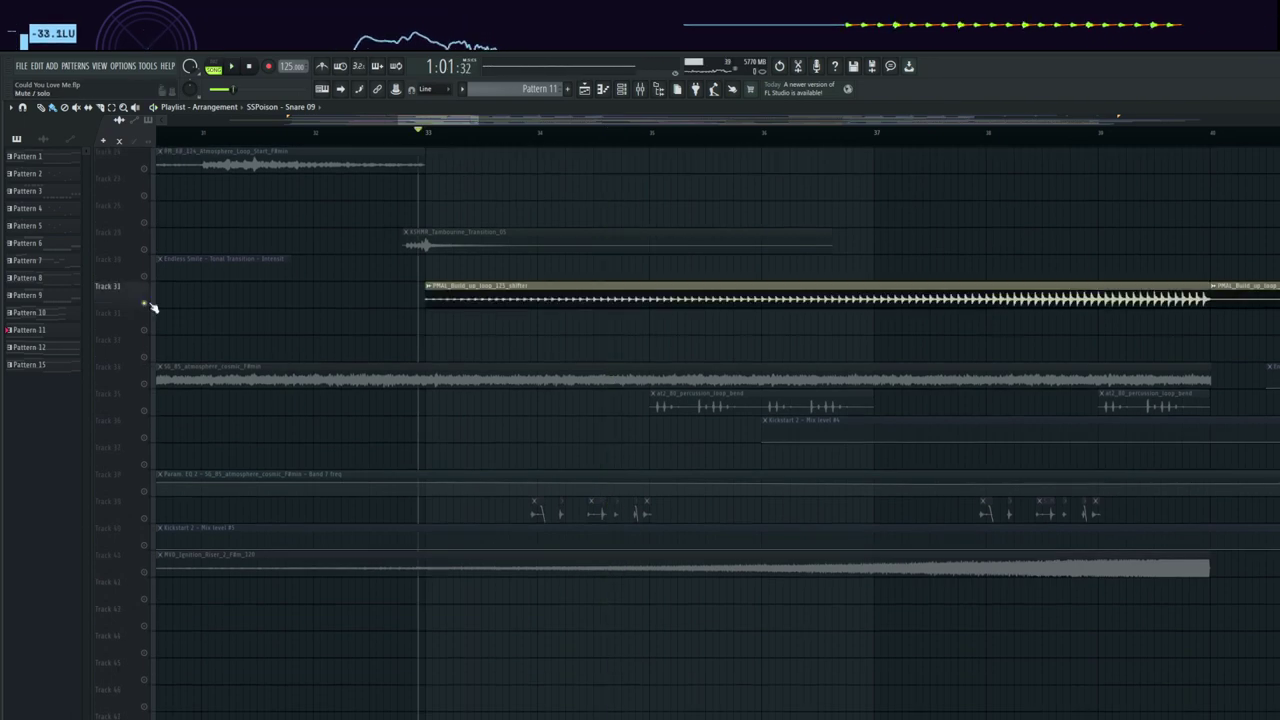
click(966, 291)
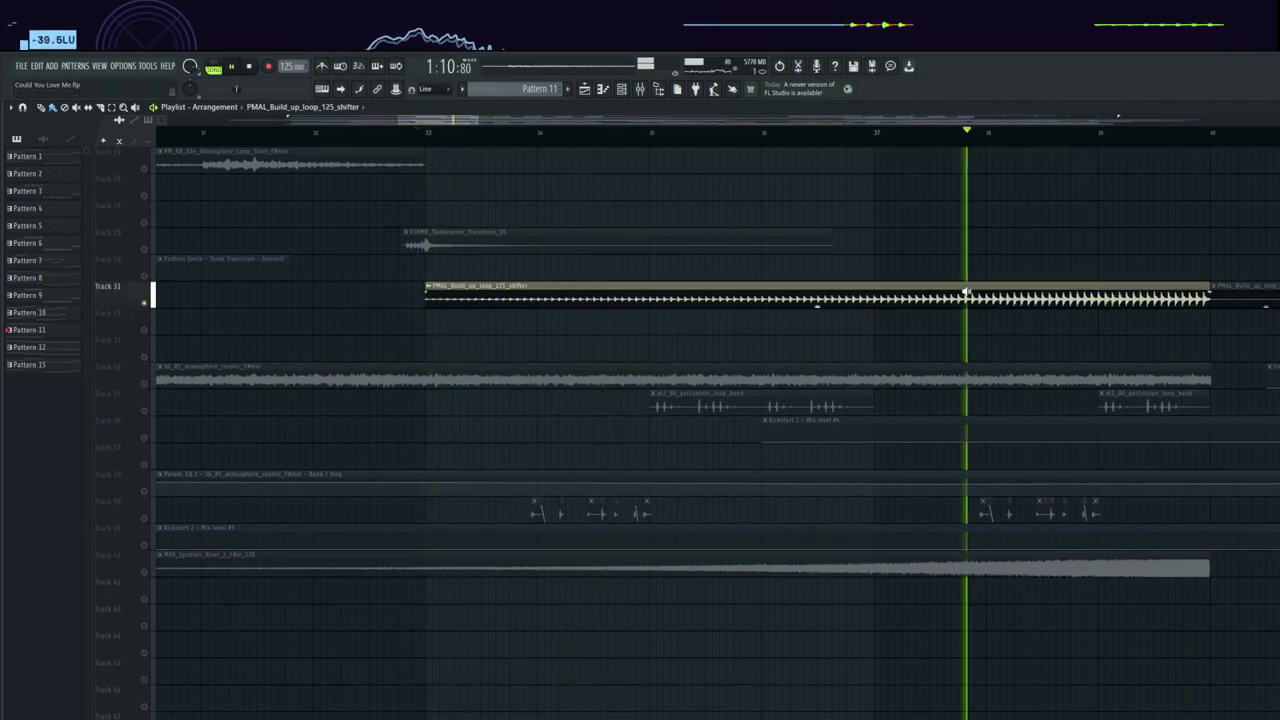
- Solo Track 39 and play its short clips around bar 34, stopping after the first group
right_click(146, 519)
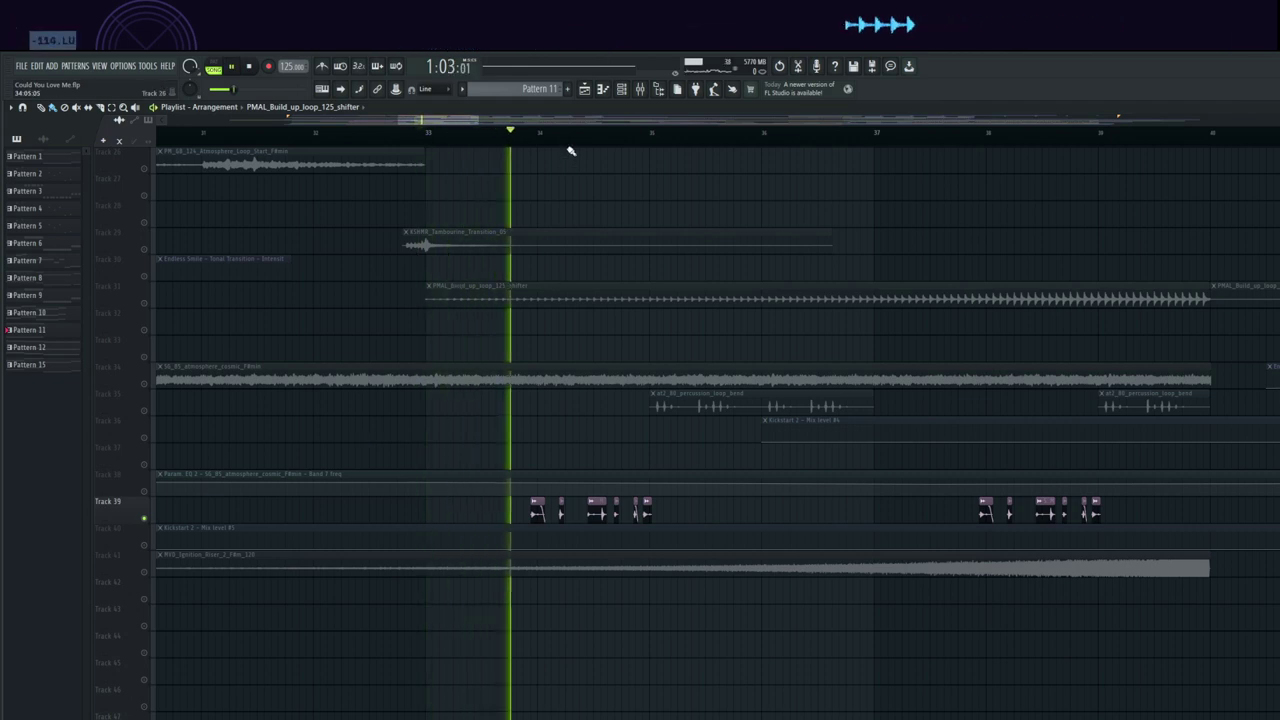
scroll(620, 136, up, 3)
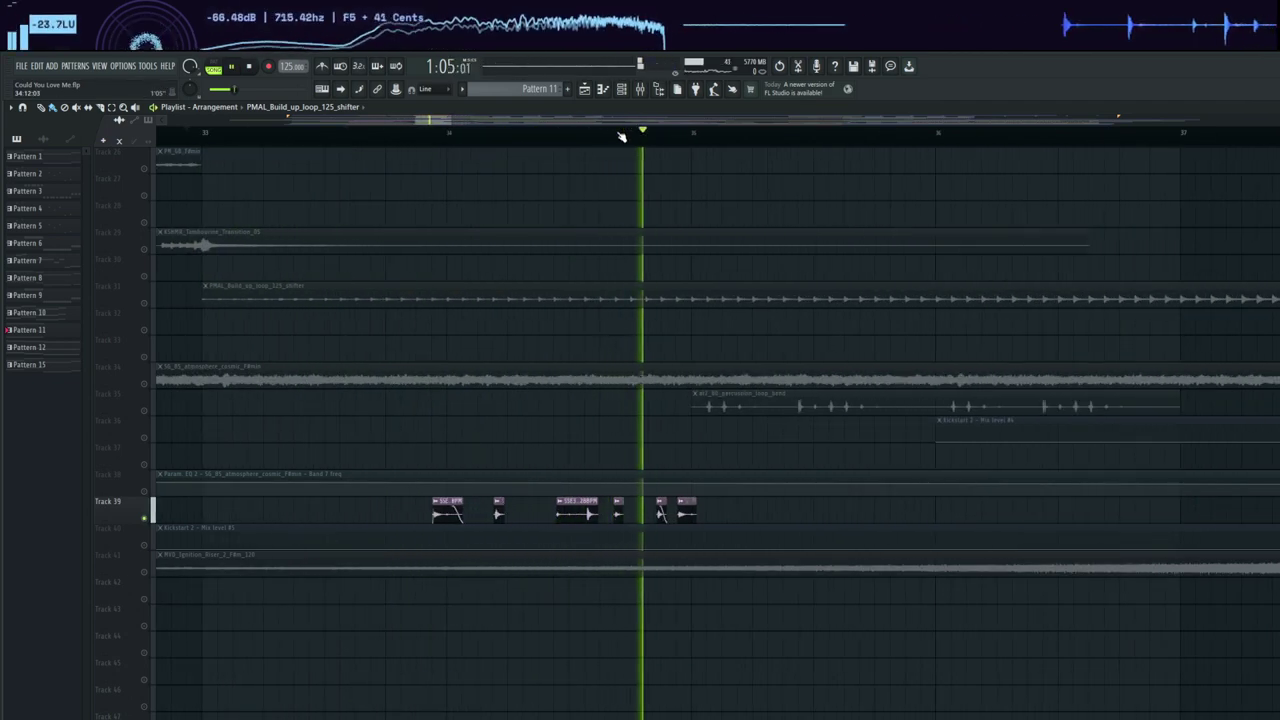
key(space)
- Solo Track 35, play its at2_80_percussion_loop_bend clip from bar 35, and bring all tracks back
click(140, 407)
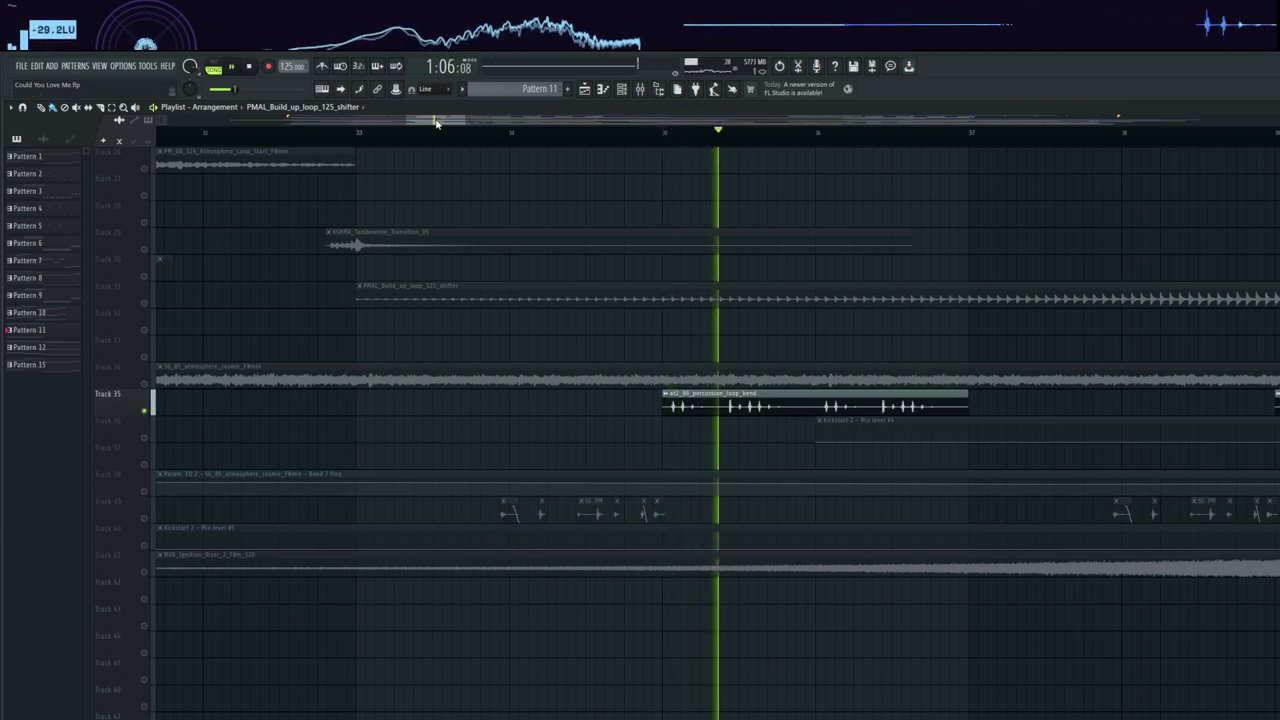
click(459, 130)
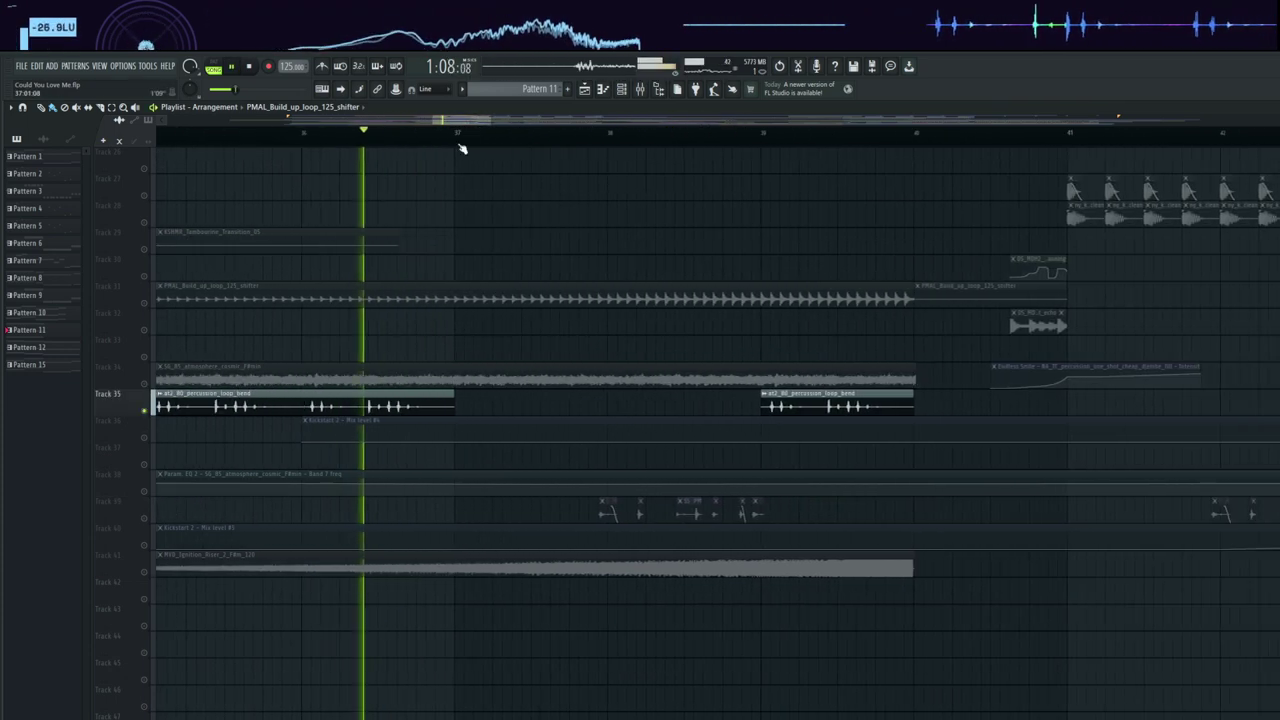
right_click(146, 410)
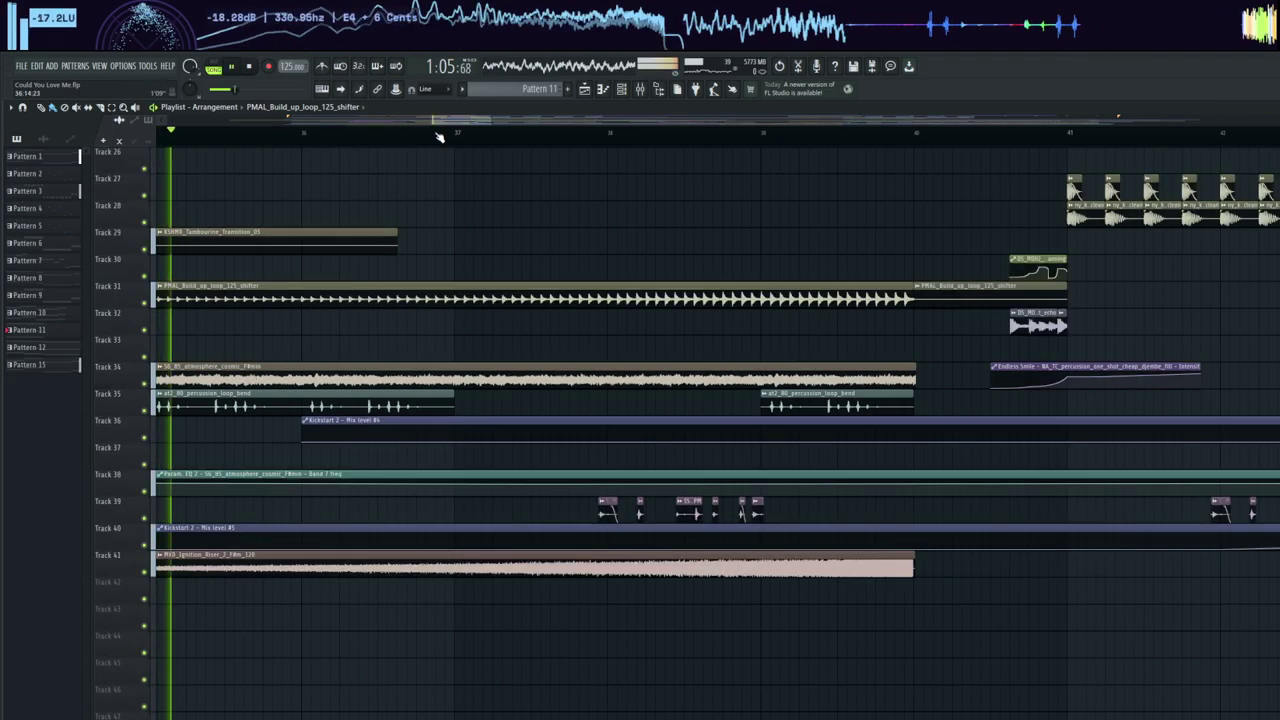
- Play all tracks from just before bar 37 through the end of the build-up
click(440, 130)
scroll(440, 132, down, 5)
scroll(625, 148, up, 5)
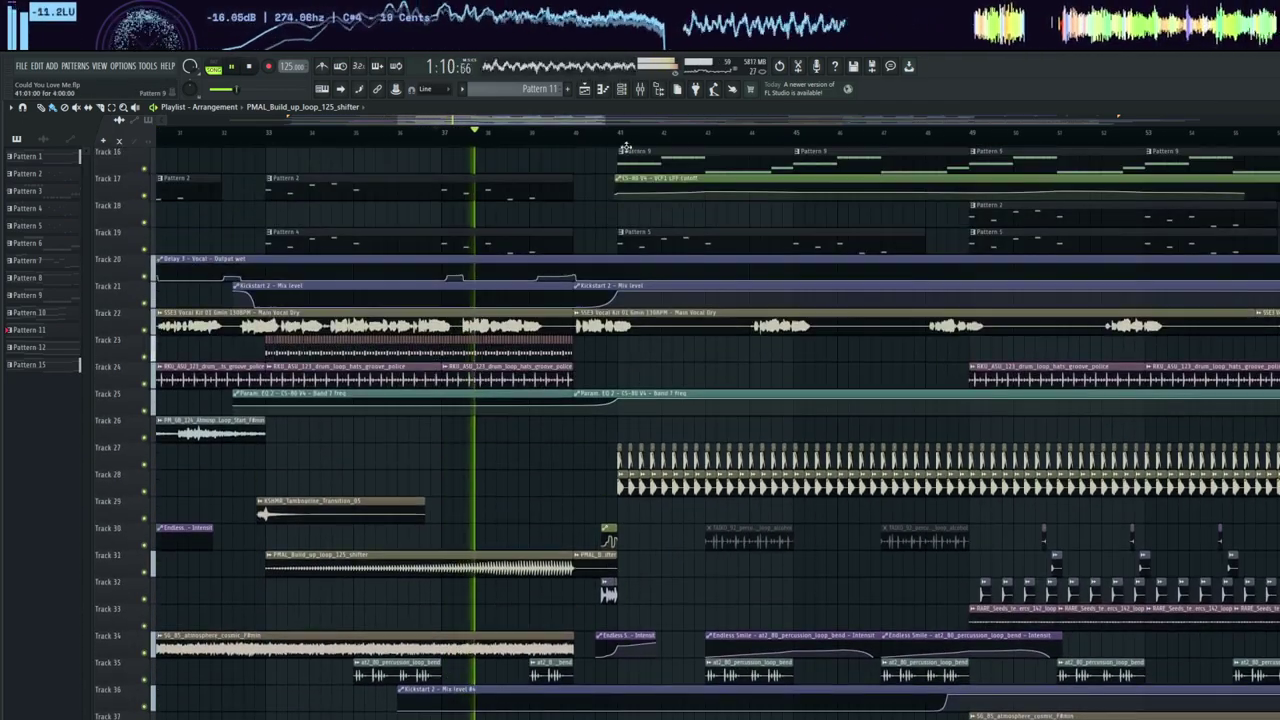
scroll(625, 148, up, 4)
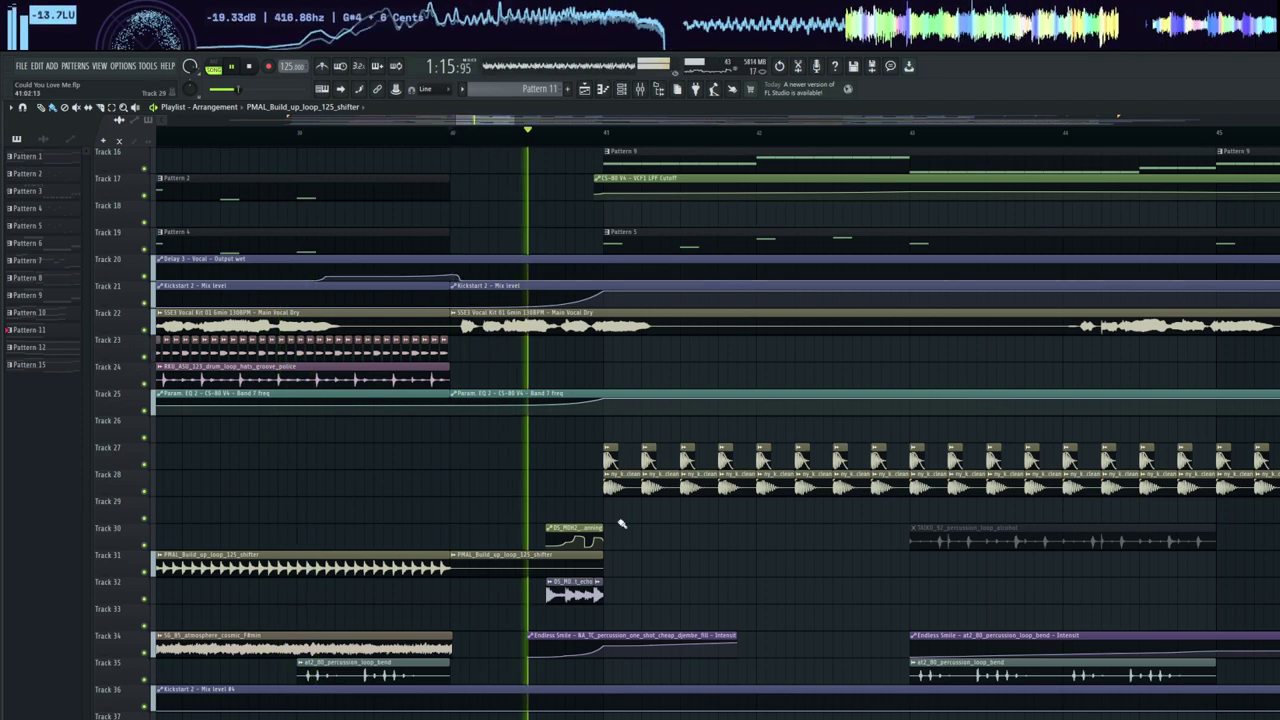
- Solo Track 32 together with Track 34 to hear the fill before bar 41, briefly solo Track 28, and restore all tracks
right_click(148, 600)
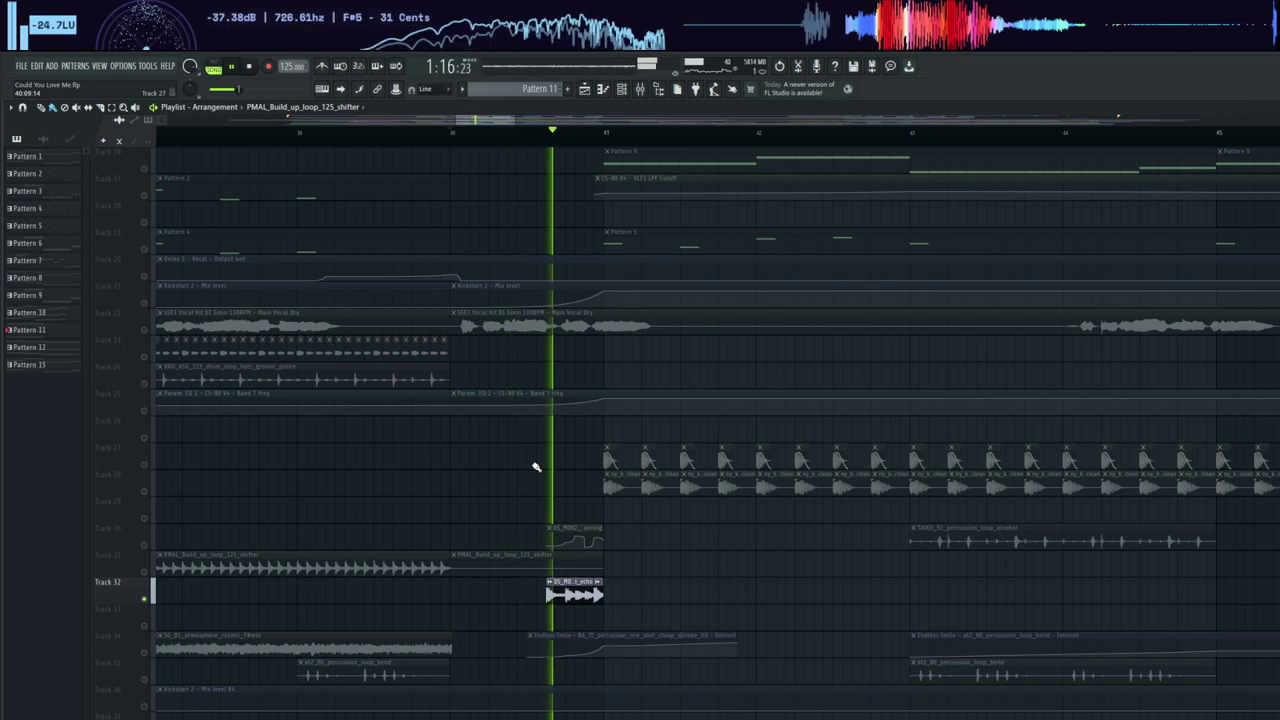
click(147, 652)
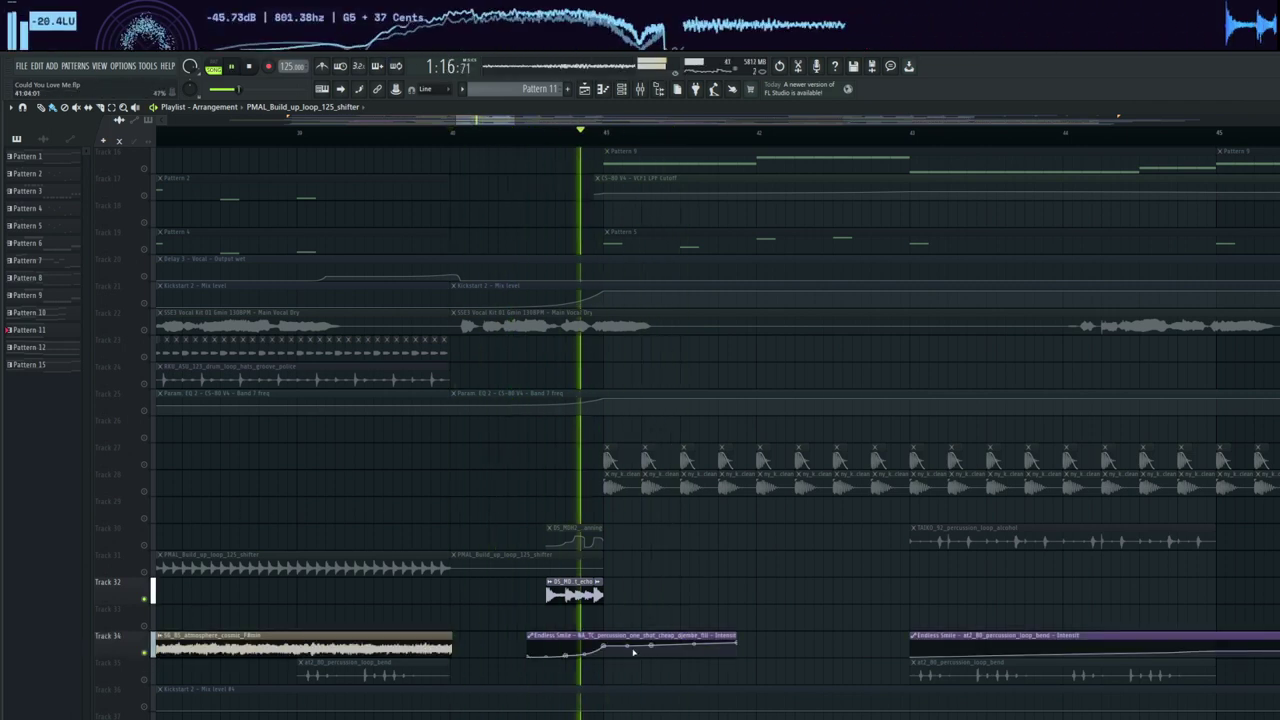
right_click(144, 490)
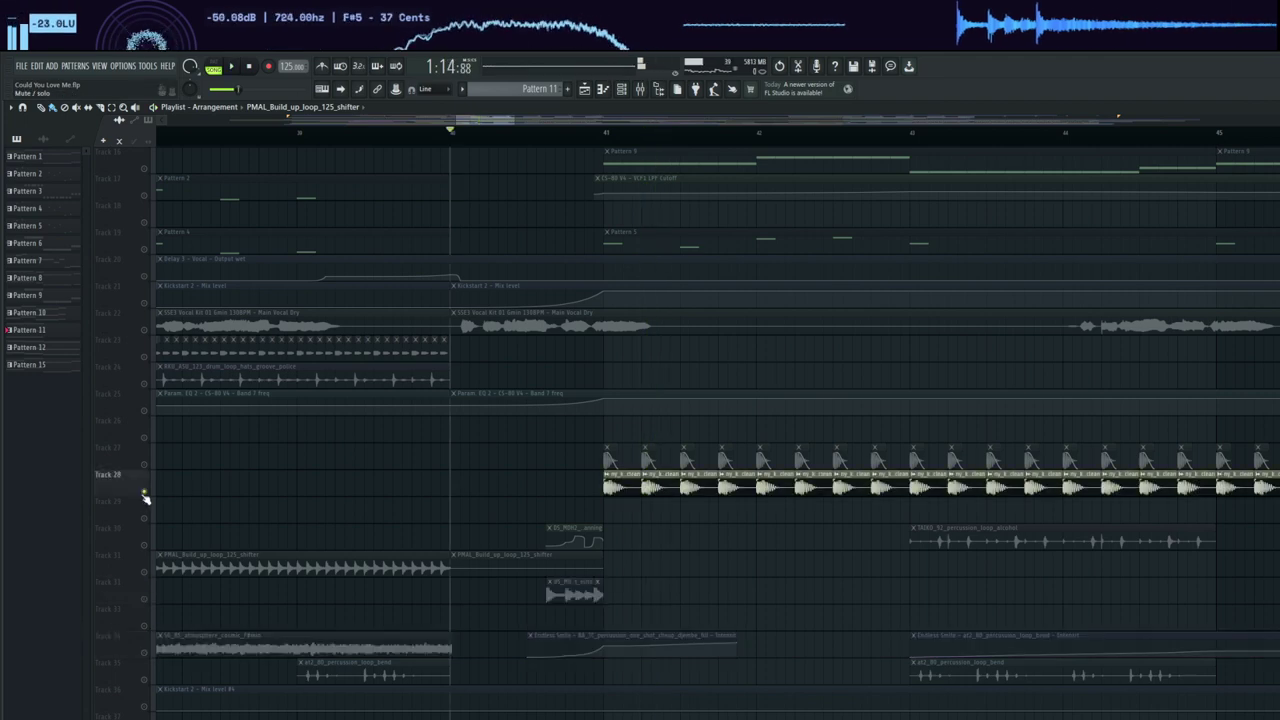
right_click(144, 490)
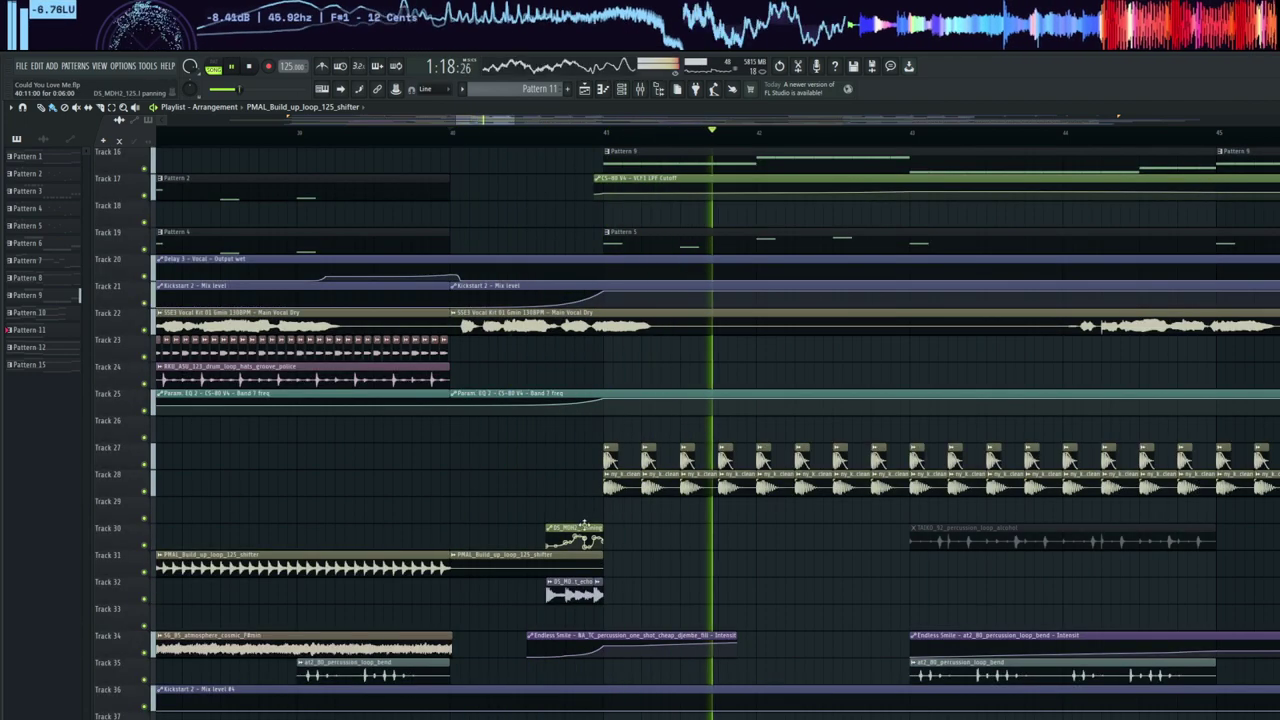
- Audition Pattern 5 on Track 19 from bar 41 and the SS_AXR_shaker_one_shot_zulu clip on Track 15
scroll(778, 127, up, 3)
scroll(378, 380, up, 3)
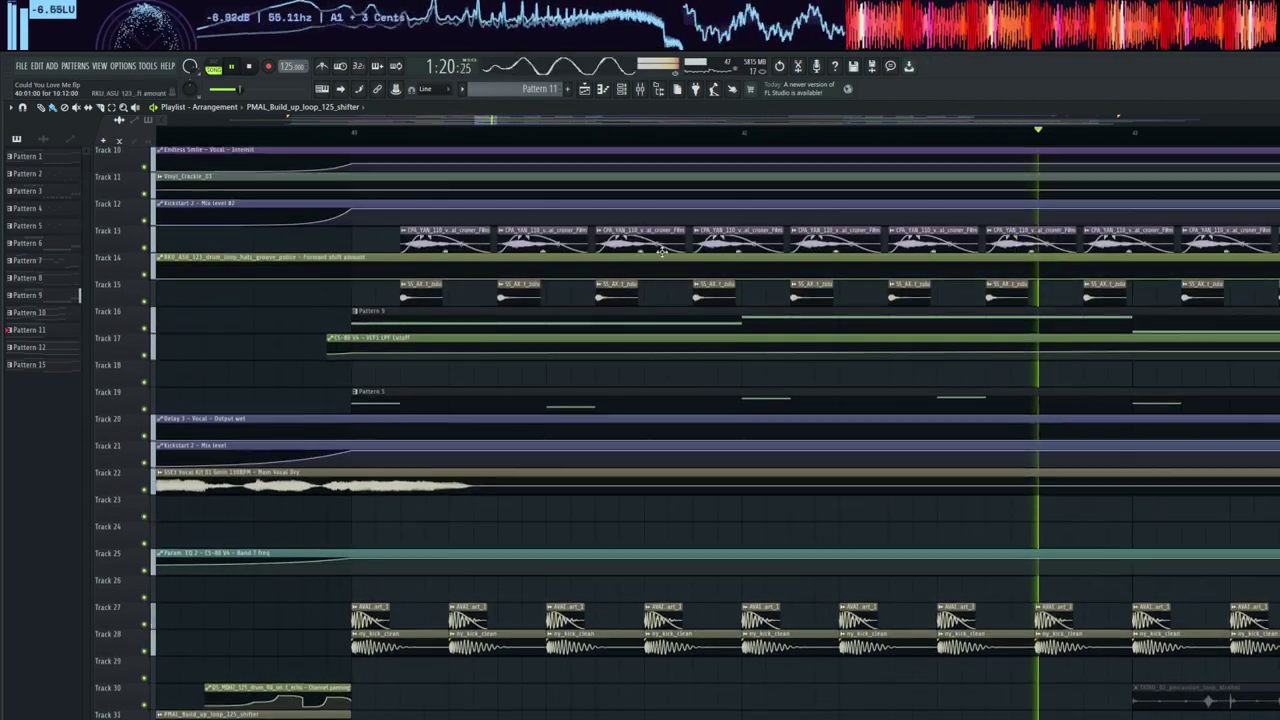
click(352, 404)
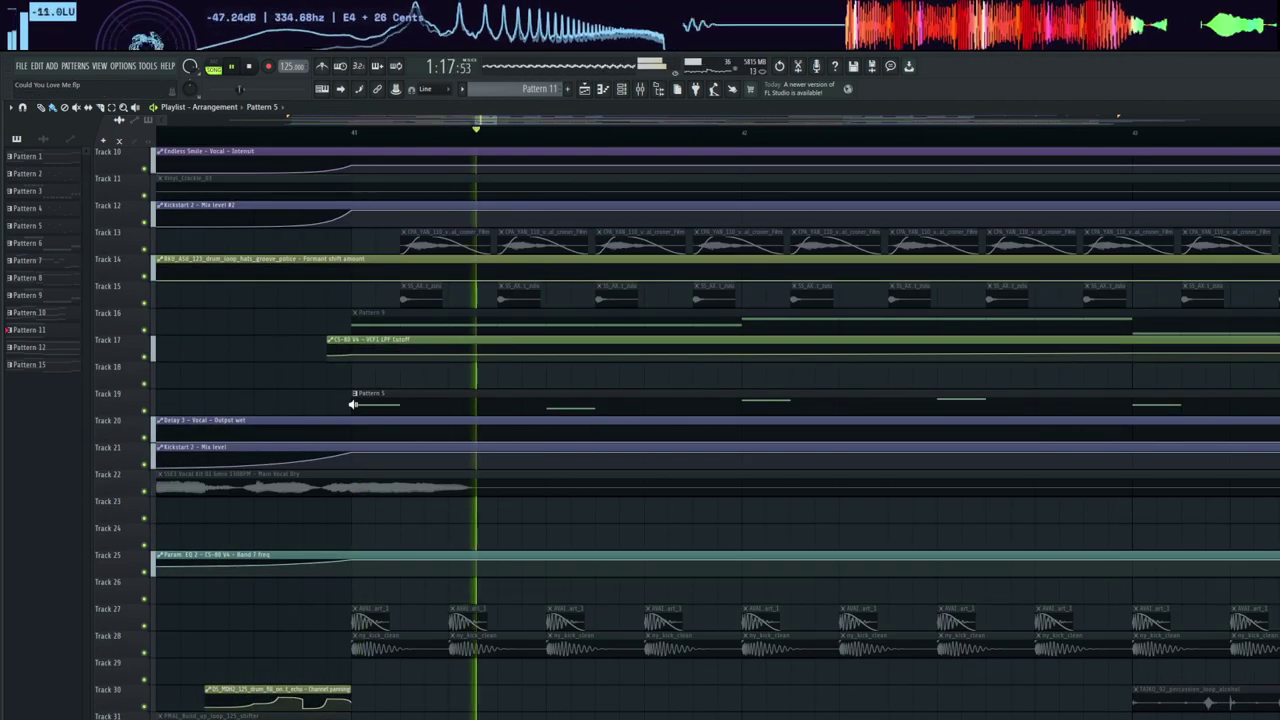
key(space)
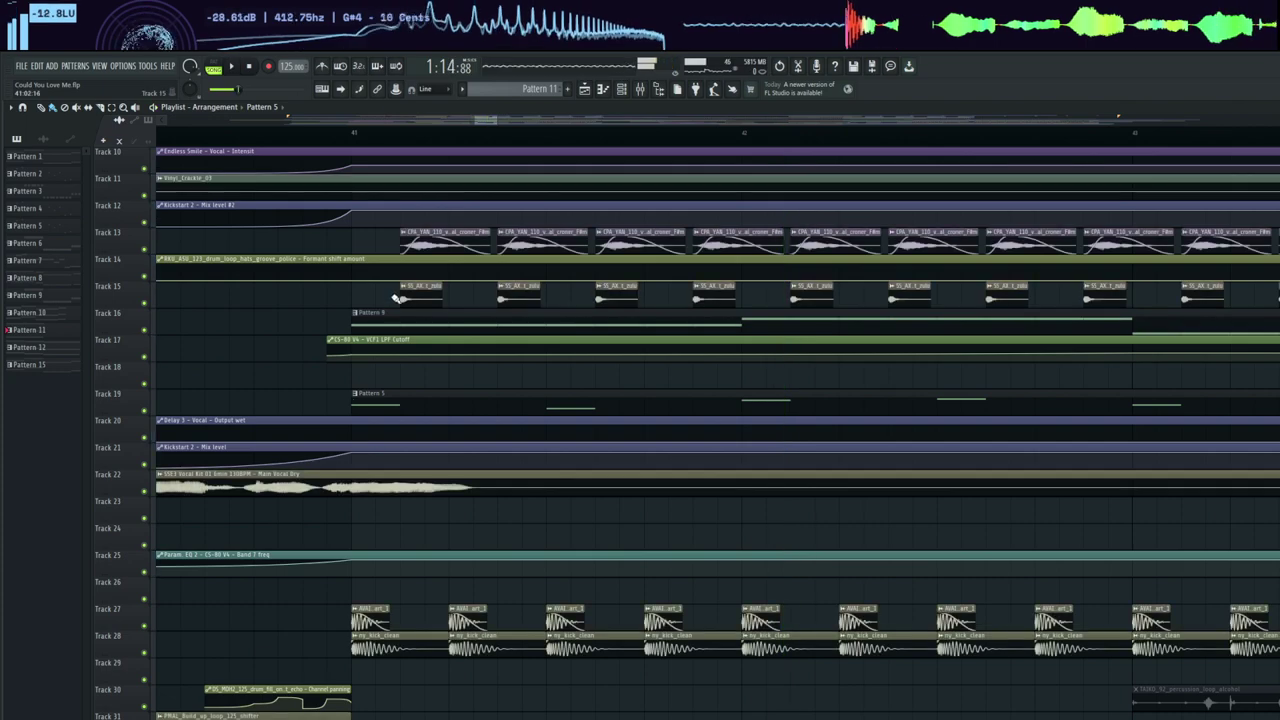
click(406, 292)
- Play all tracks from bar 40 into the drop while reviewing its lower and upper tracks, and stop around bar 44
key(space)
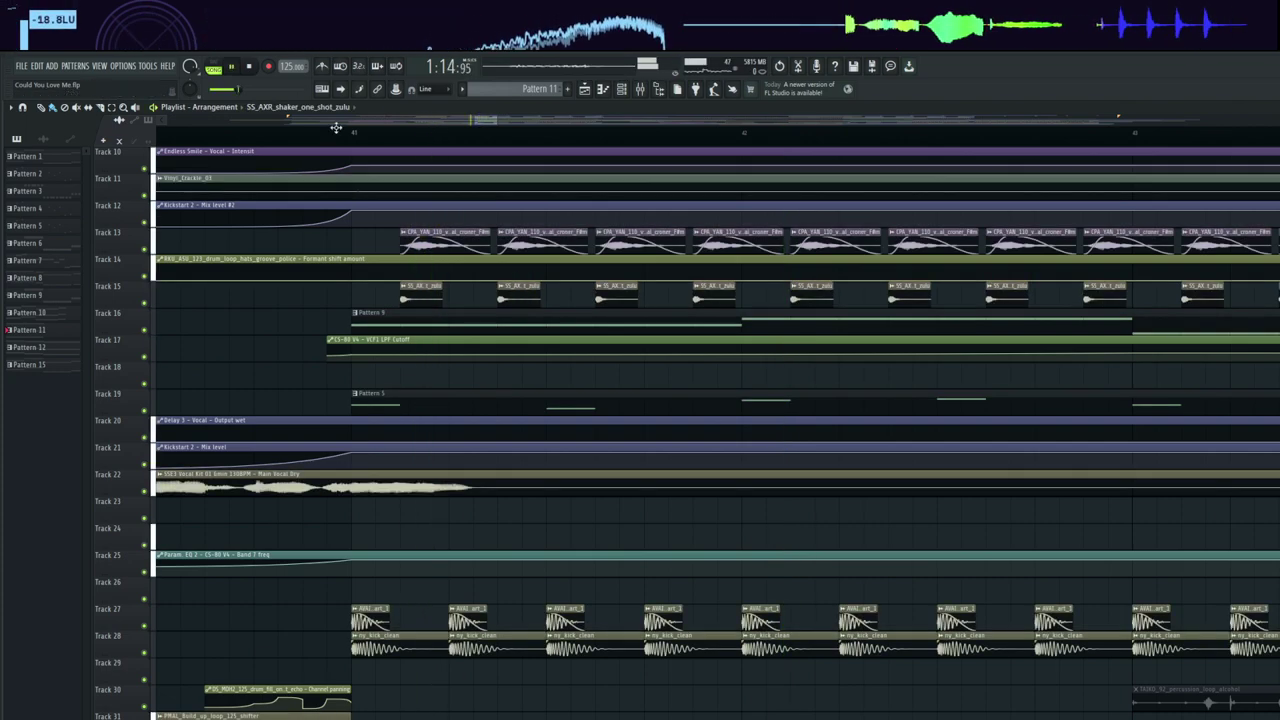
scroll(343, 135, down, 5)
scroll(472, 245, down, 6)
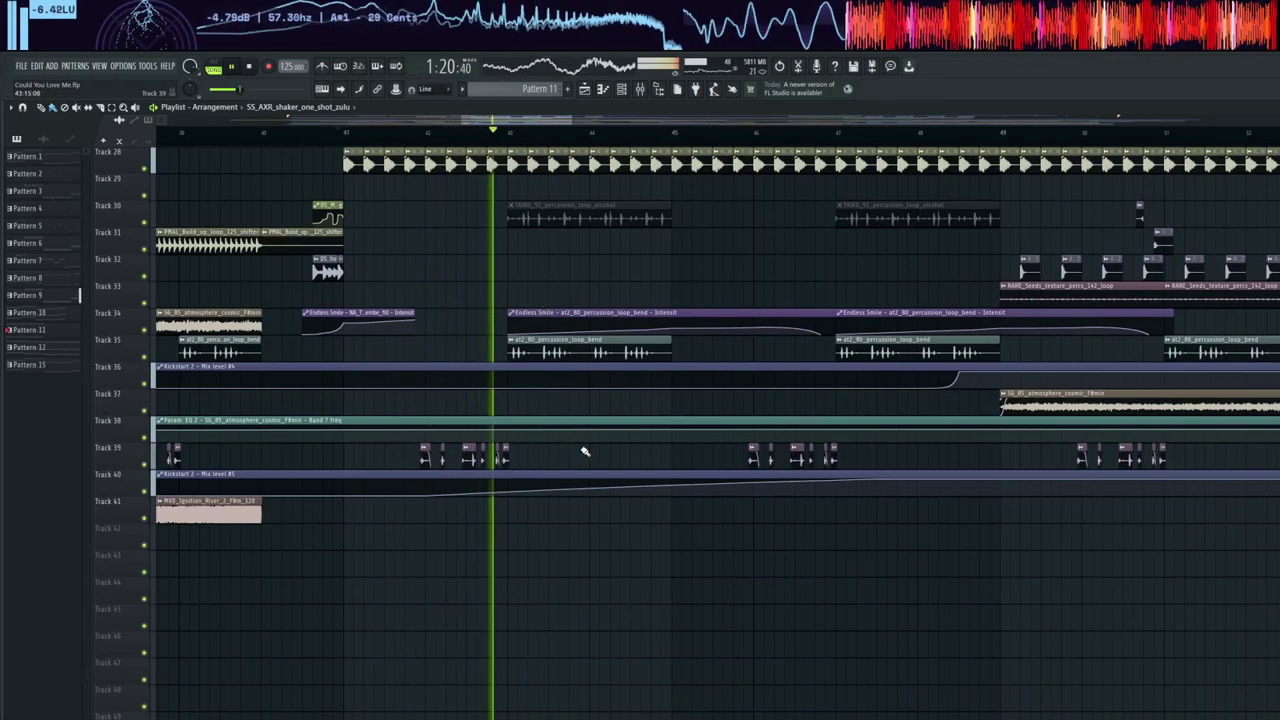
scroll(580, 452, up, 4)
scroll(577, 459, up, 10)
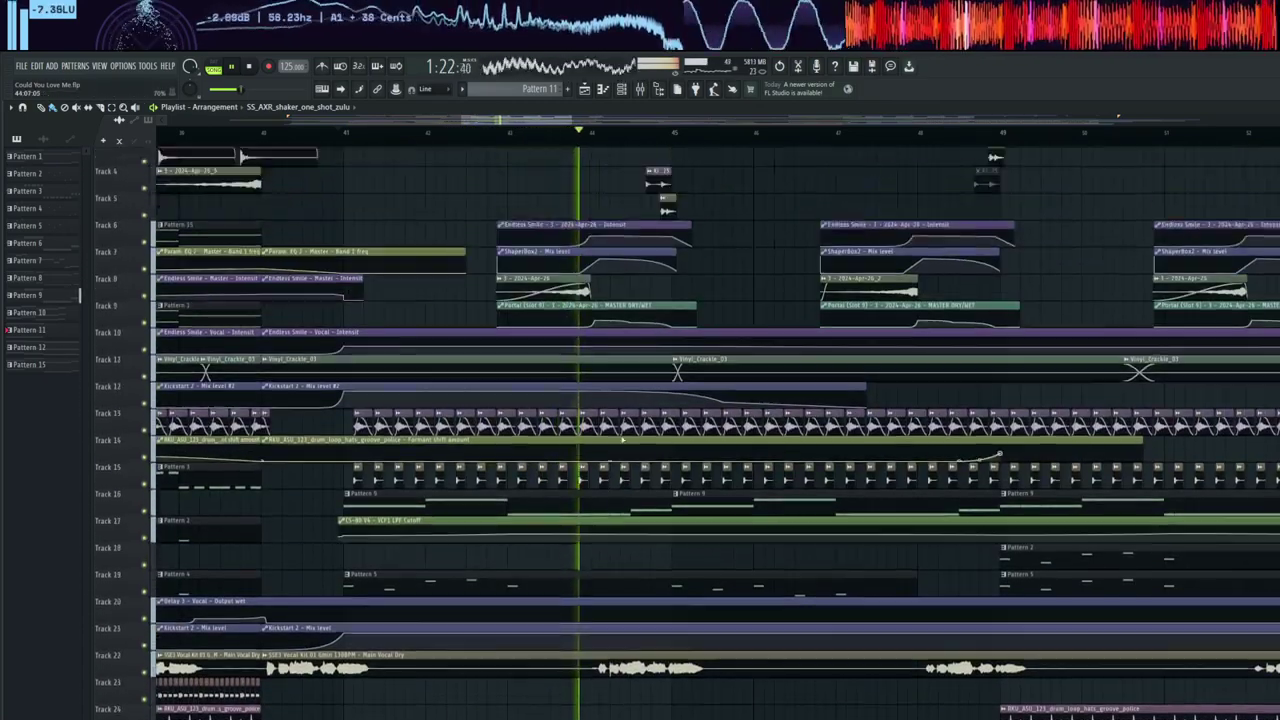
scroll(580, 314, up, 1)
key(space)
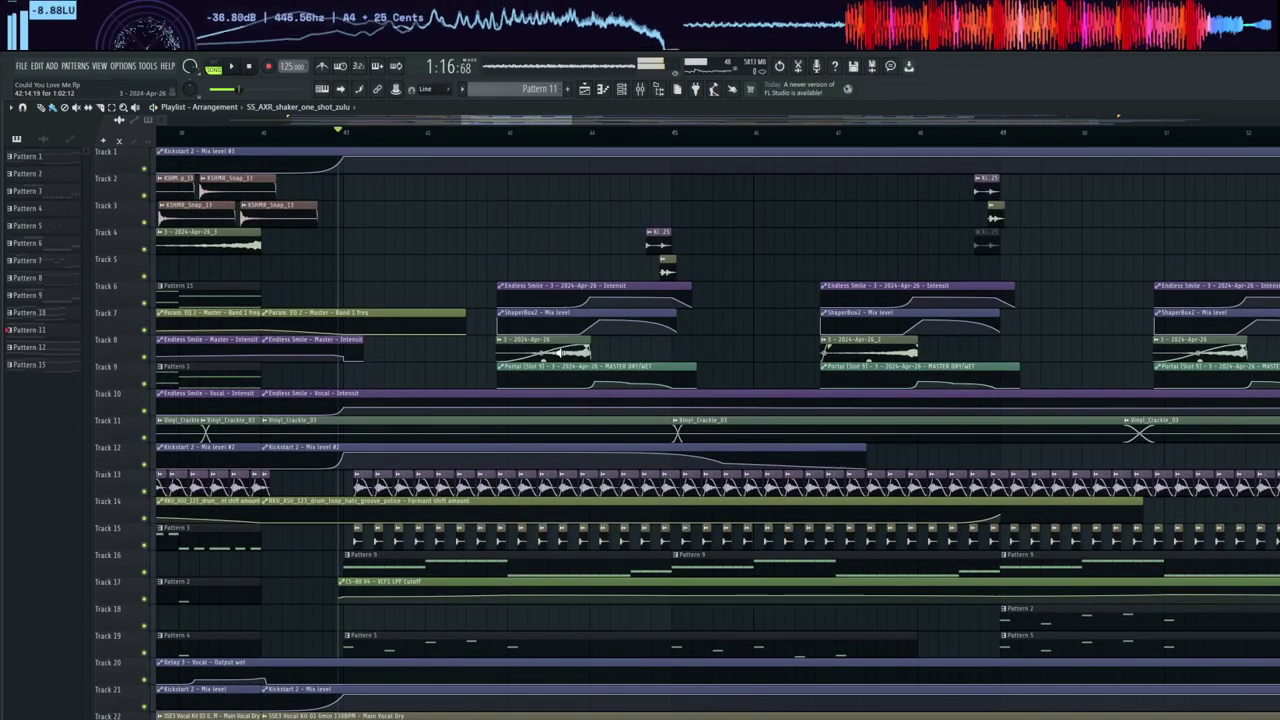
- Audition the 3 - 2024-Apr-26 clip on Track 8 just before bar 44
key(space)
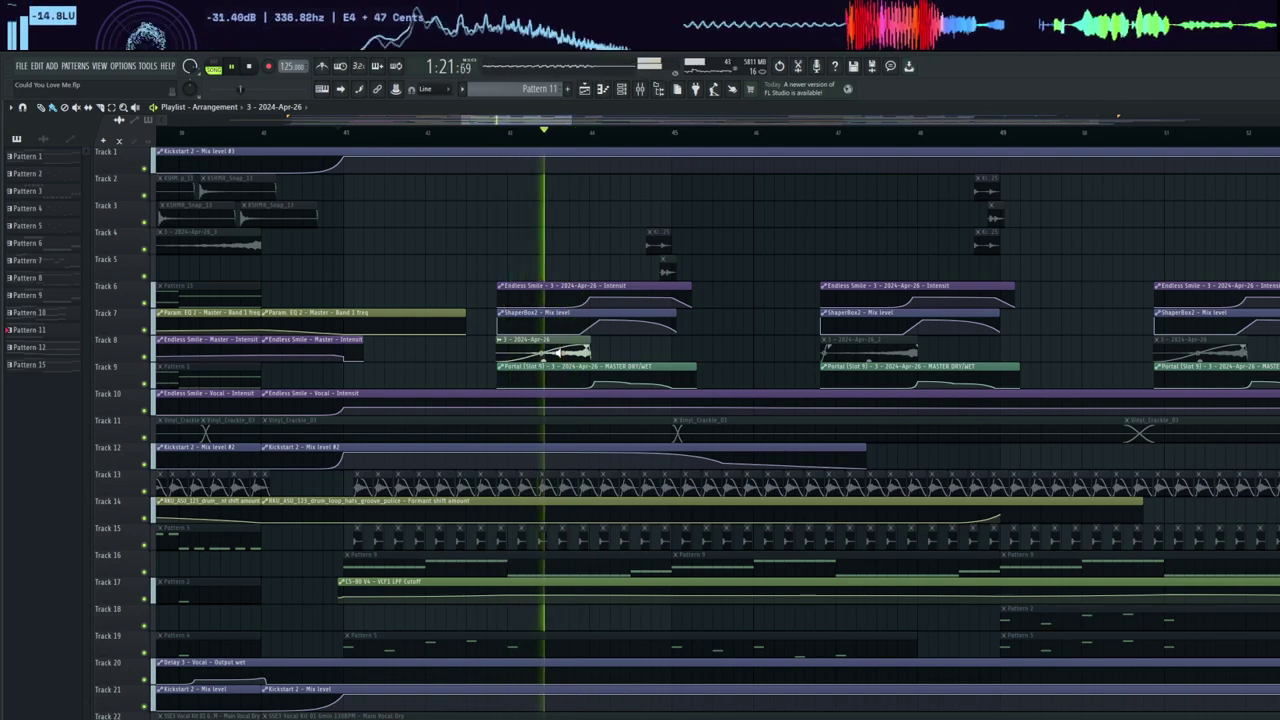
key(space)
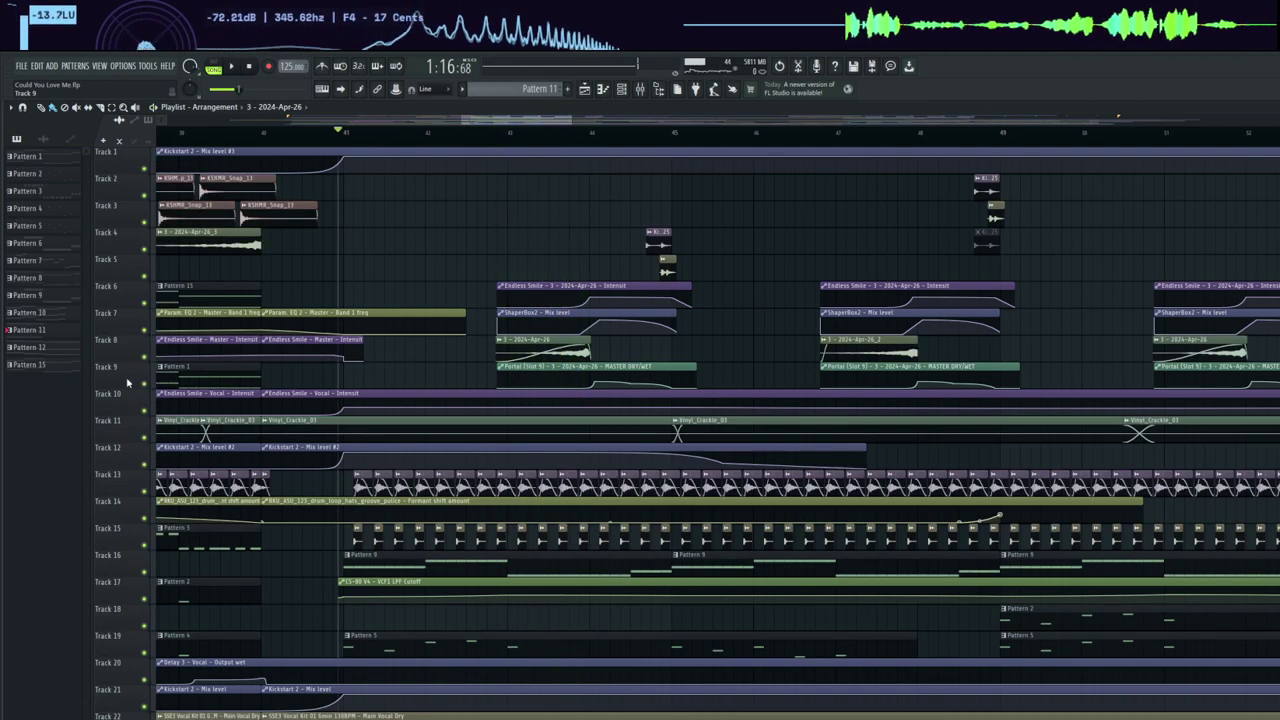
- Solo Tracks 6 to 9, play the 3 - 2024-Apr-26 clip with its automation from around bar 43, and restore all tracks
drag(144, 380, 145, 292)
key(space)
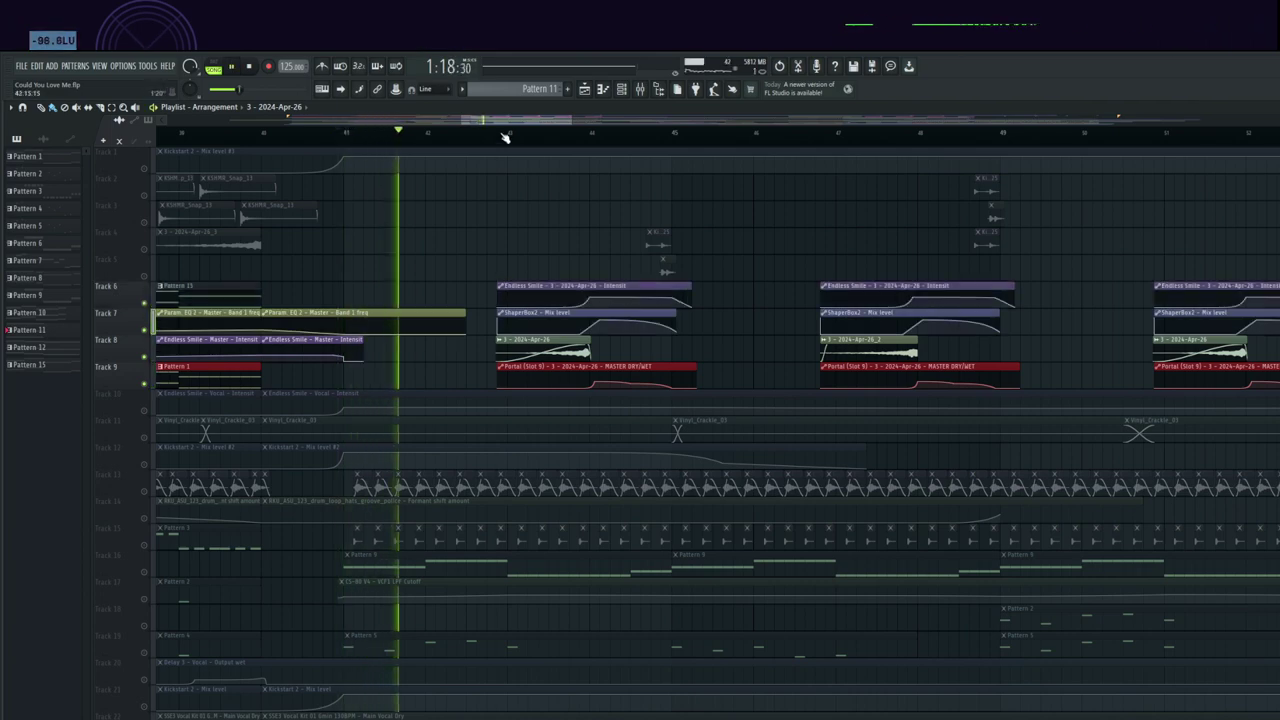
scroll(620, 137, up, 3)
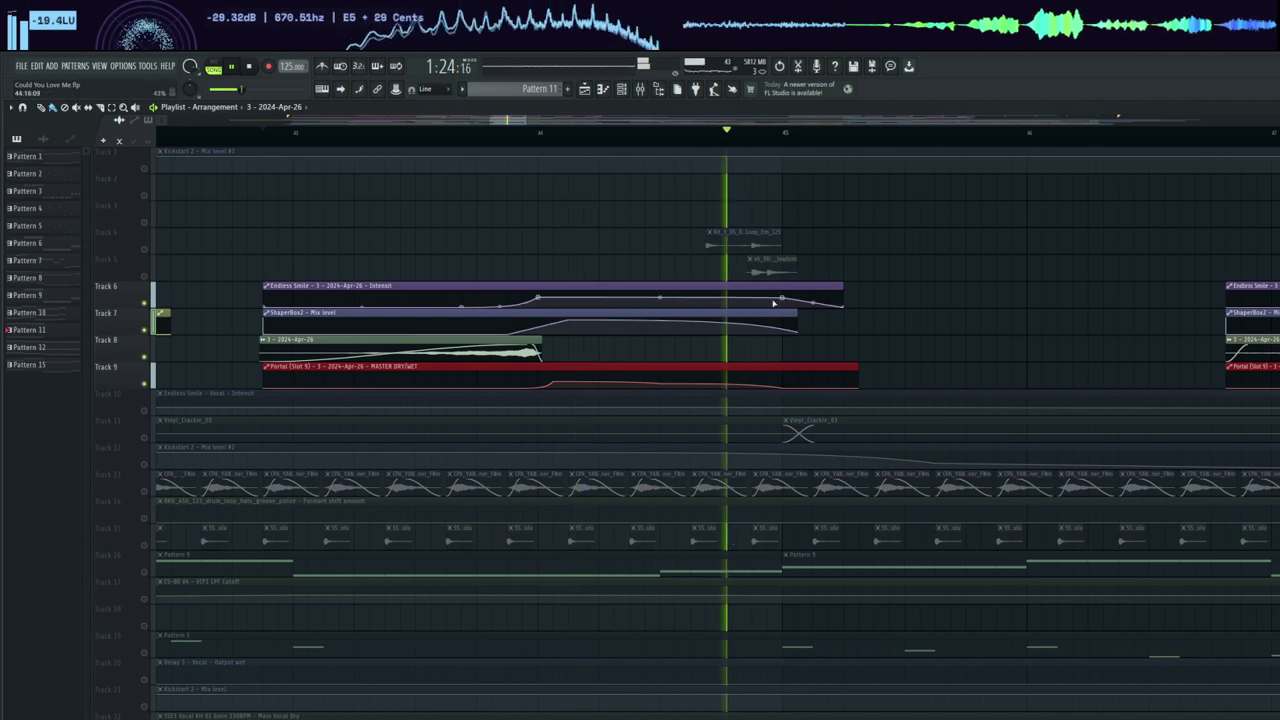
right_click(144, 276)
right_click(144, 274)
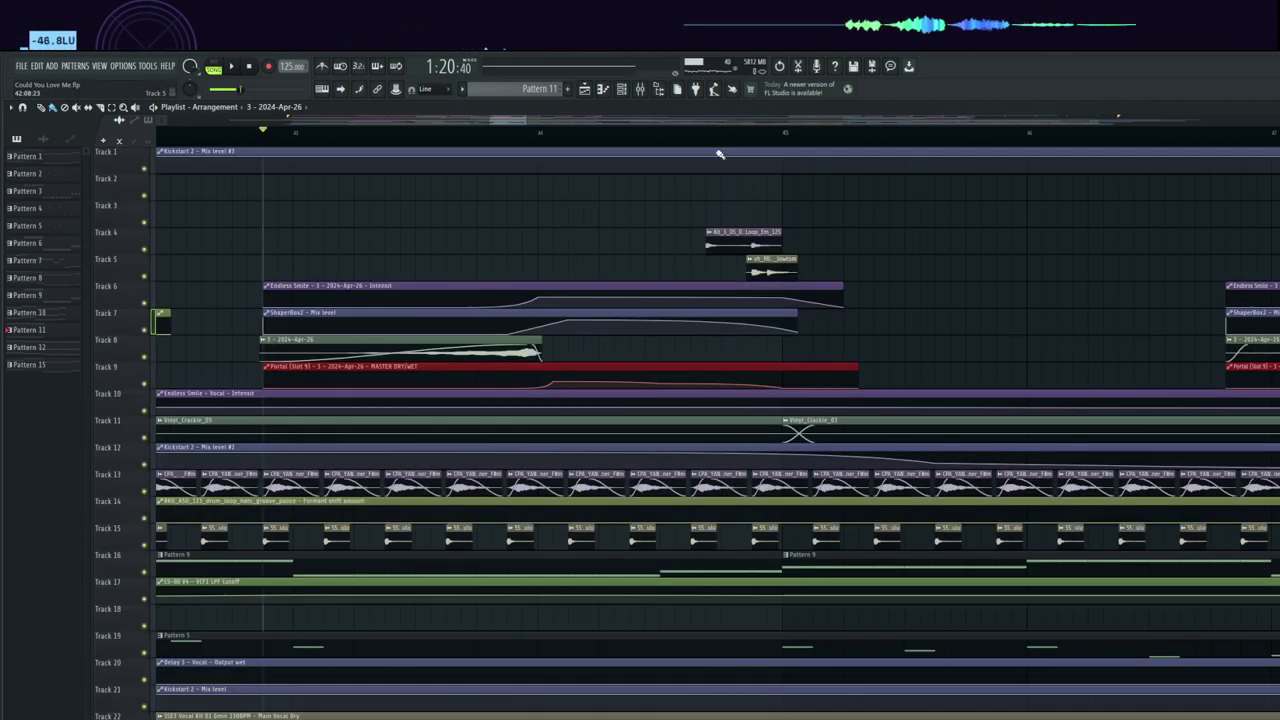
- Audition the fill clips on Tracks 4 and 5 just before bar 45, including vh_fill125_lowtom
key(space)
drag(709, 241, 751, 214)
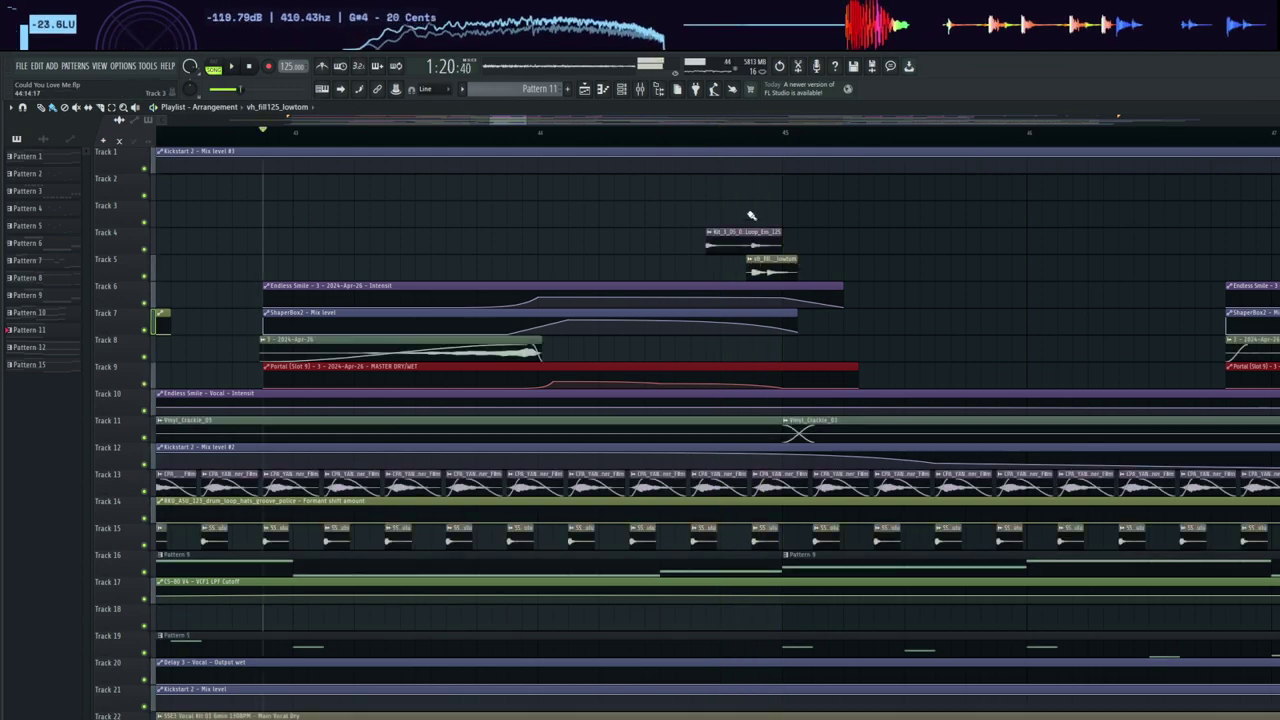
- Play all tracks from just before bar 45 and review the arrangement up to the second half of the drop at bar 49
scroll(698, 132, right, 1)
click(679, 135)
key(space)
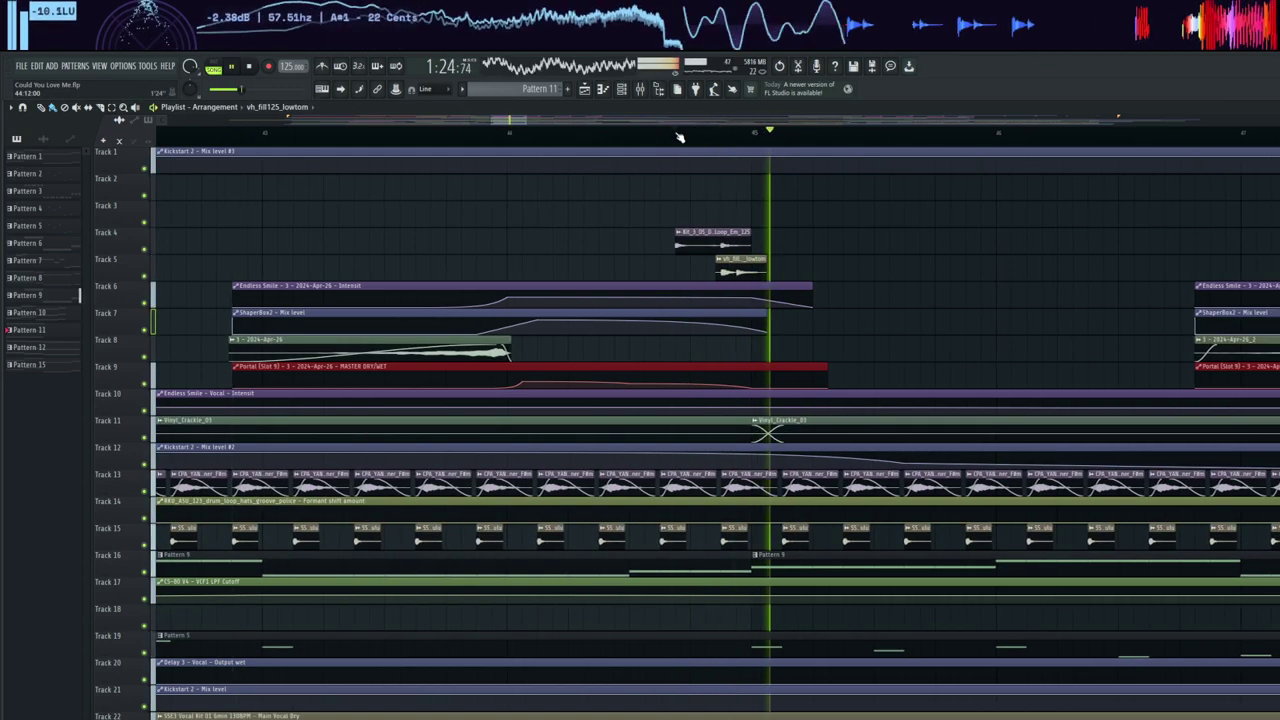
scroll(680, 134, down, 5)
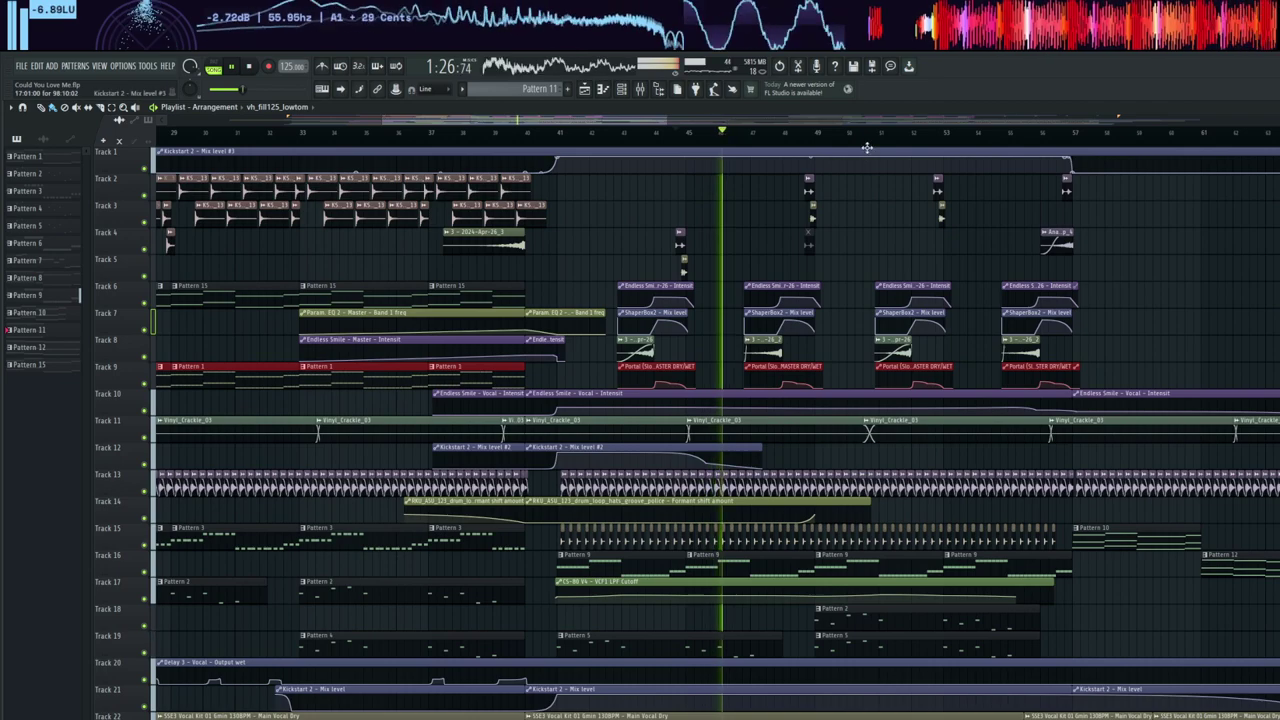
scroll(873, 138, down, 3)
scroll(765, 160, down, 3)
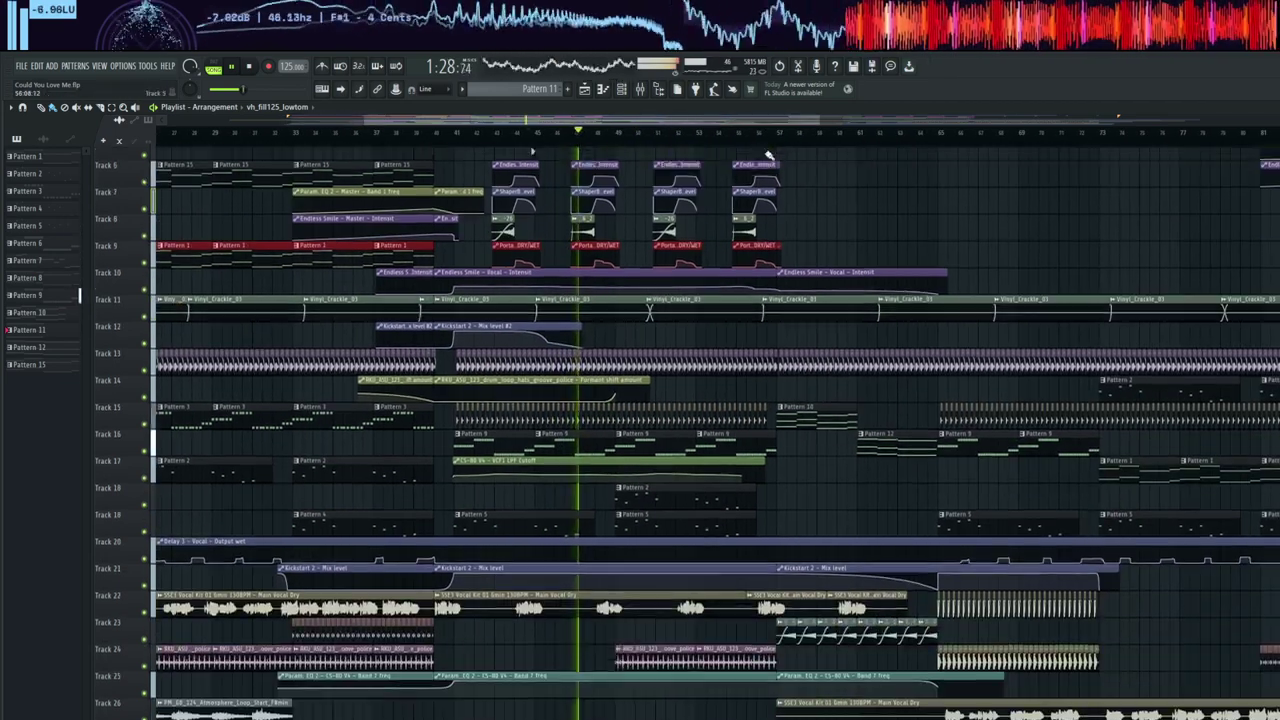
scroll(760, 160, down, 5)
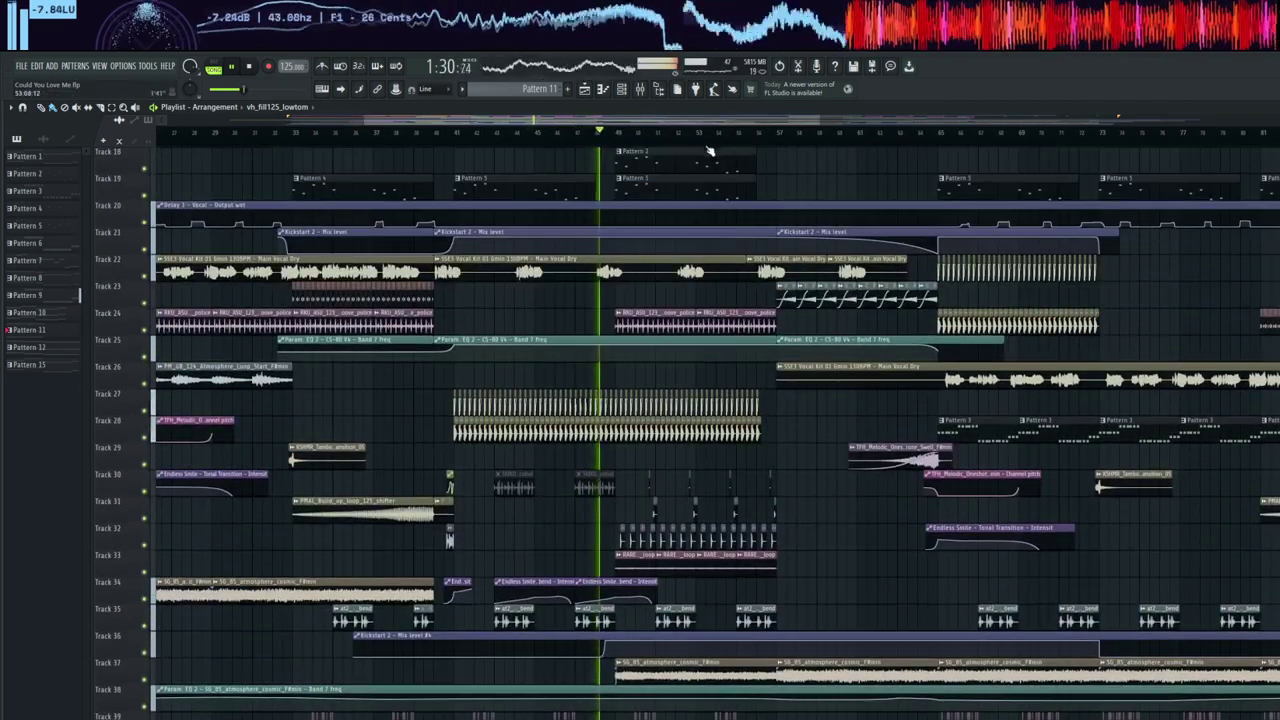
scroll(688, 134, up, 2)
scroll(688, 134, up, 1)
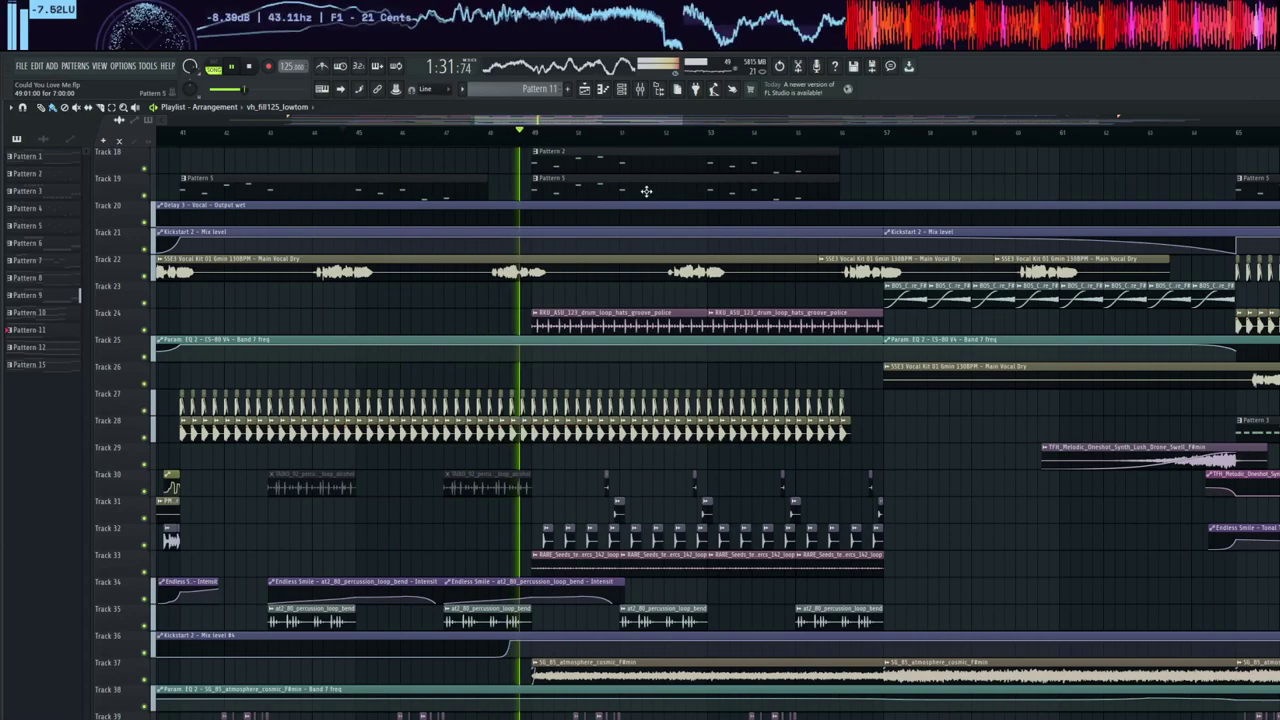
- Audition the RKU_ASU_123_drum_loop_hats_groove_police clip on Track 24, Analog_Clap_02 on Track 31 and Analog_Clap_3 on Track 30
click(565, 321)
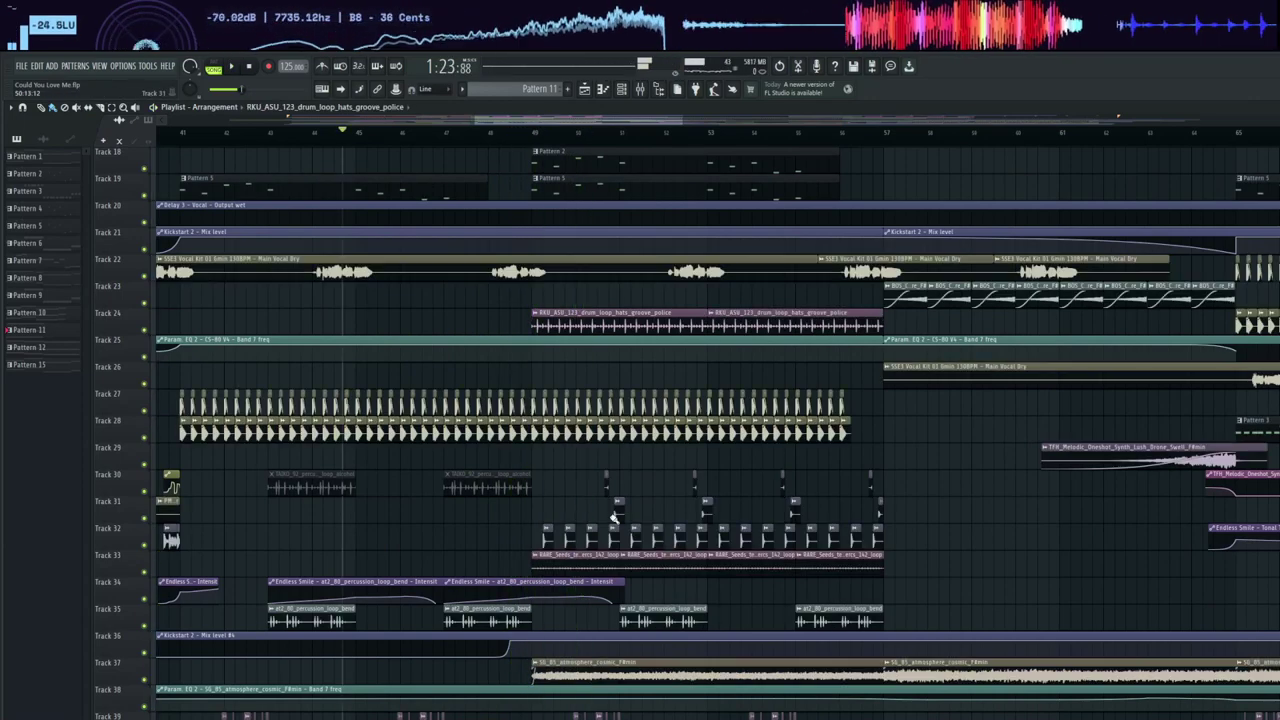
click(617, 511)
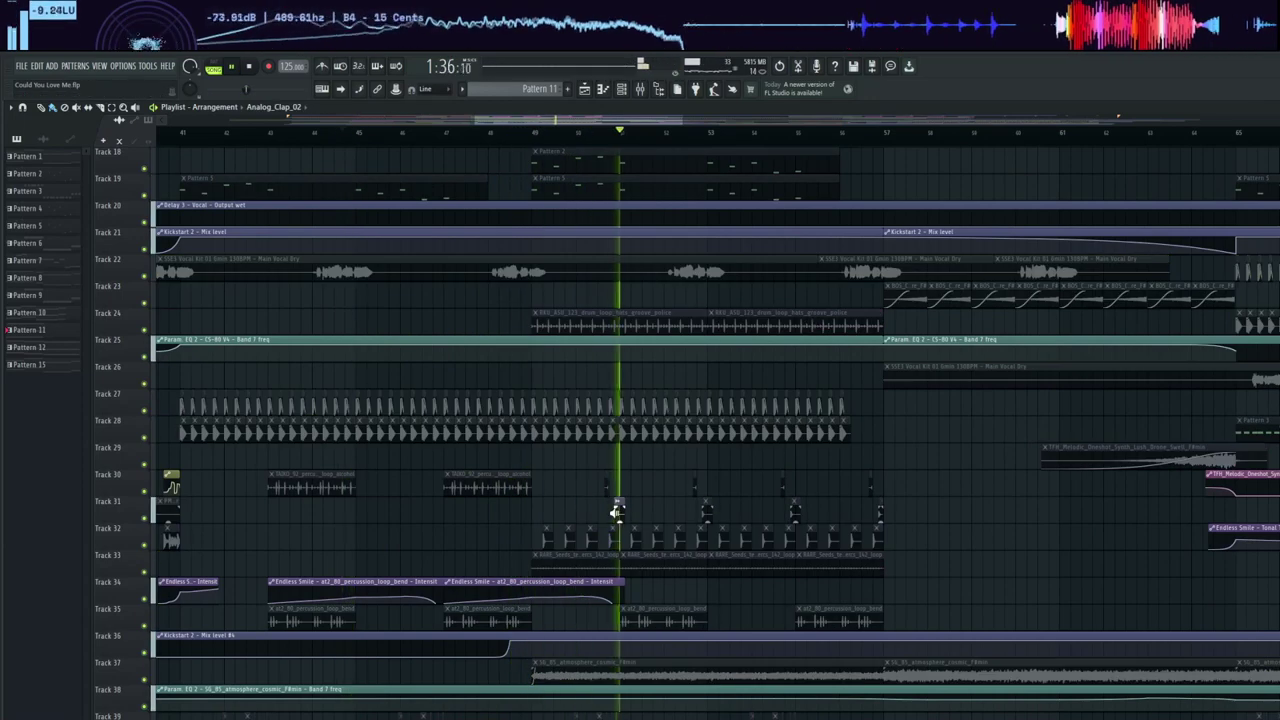
click(604, 485)
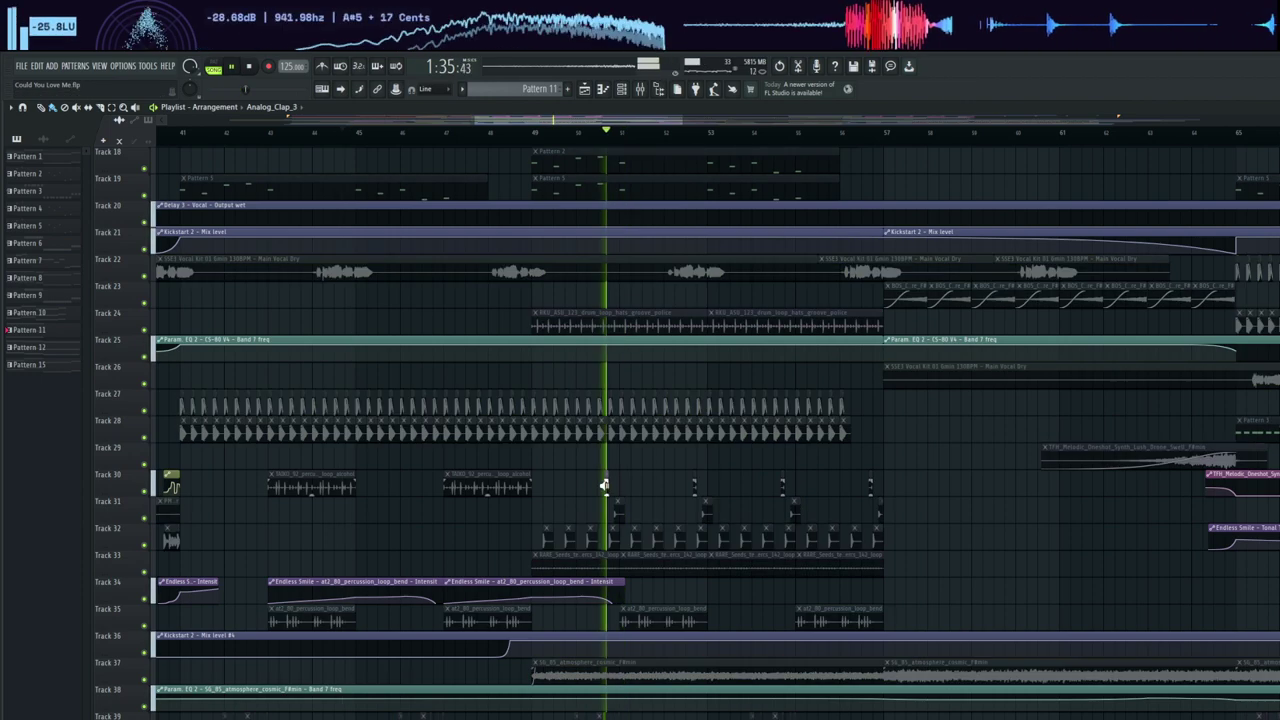
- Play all tracks from just before bar 51 to hear the second half of the drop
click(615, 135)
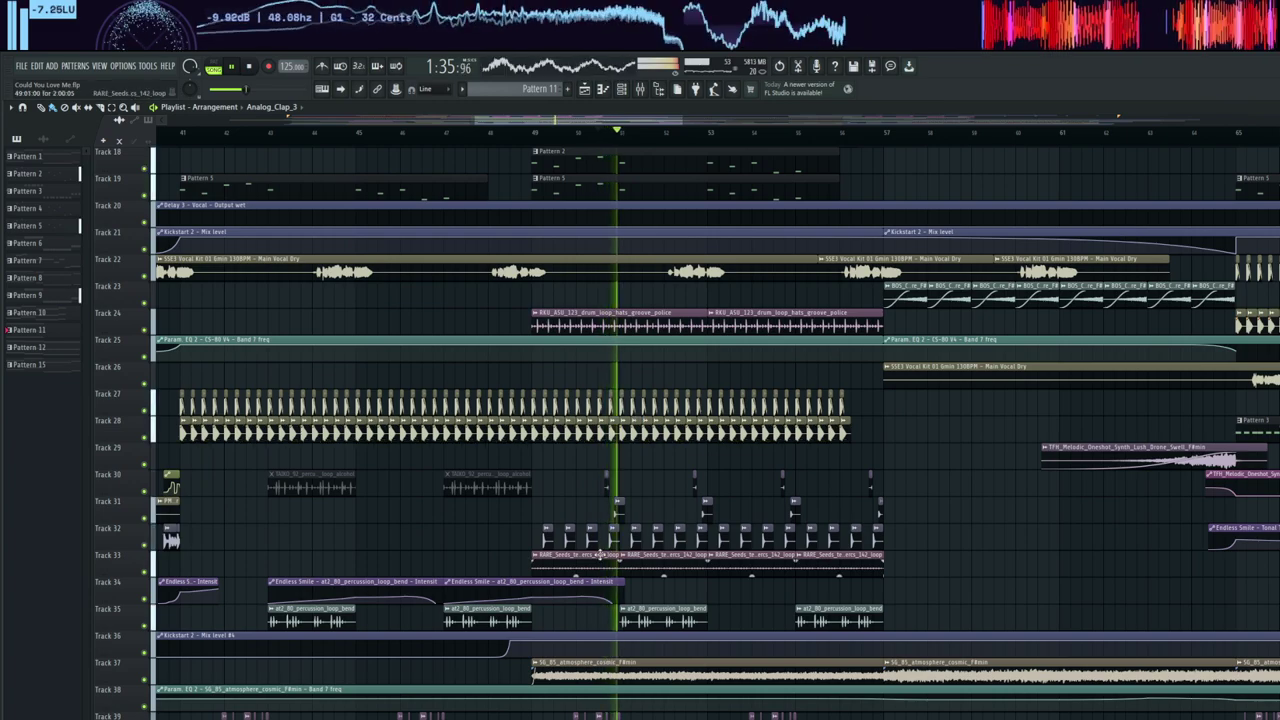
scroll(811, 549, up, 1)
scroll(811, 549, up, 3)
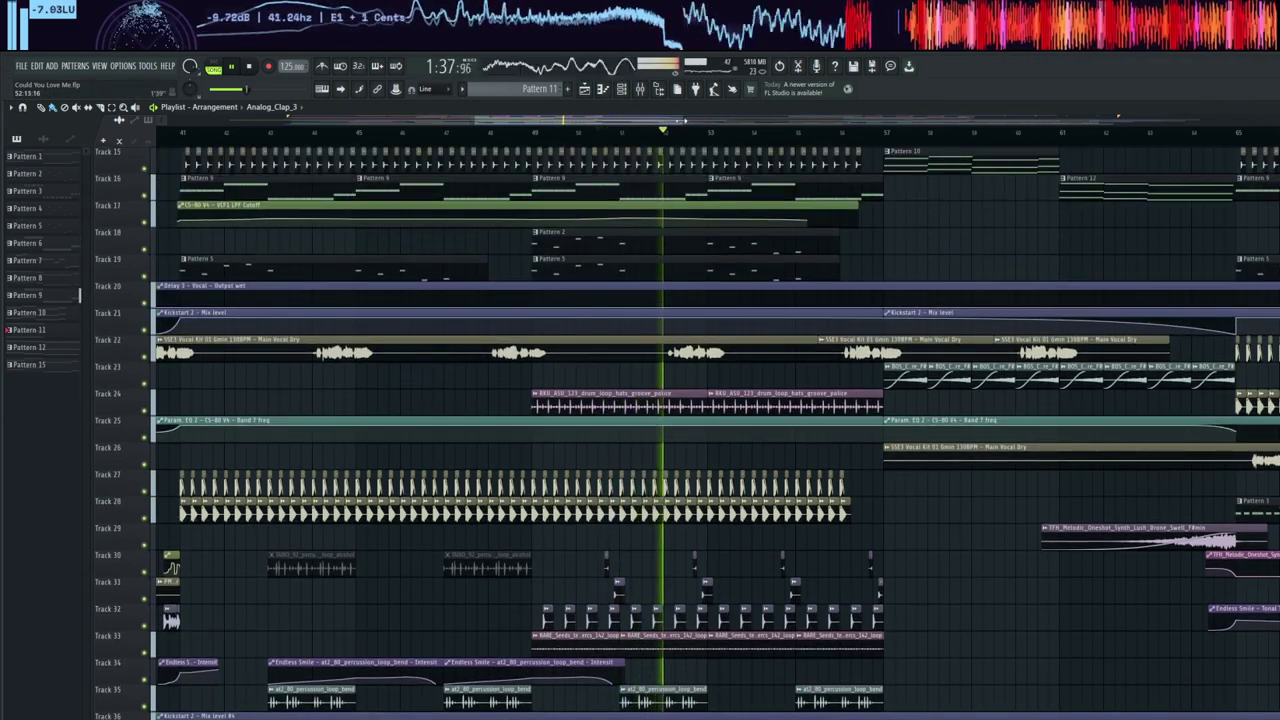
- Play all tracks into the section starting at bar 57 and bring its clips into closer view
click(640, 131)
scroll(814, 135, up, 3)
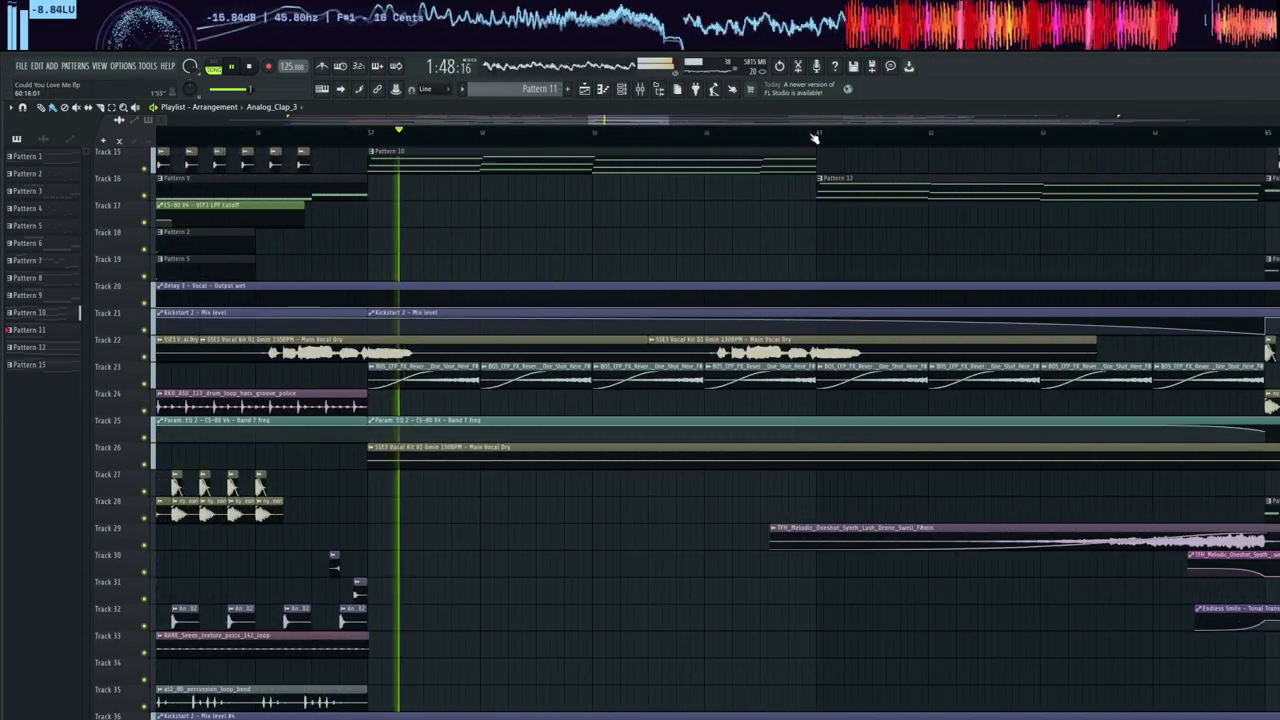
- Audition Pattern 10 on Track 15 and the BOS_CFP_FX_Reverse_One_Shot clips on Track 23 in the section starting at bar 57
click(452, 157)
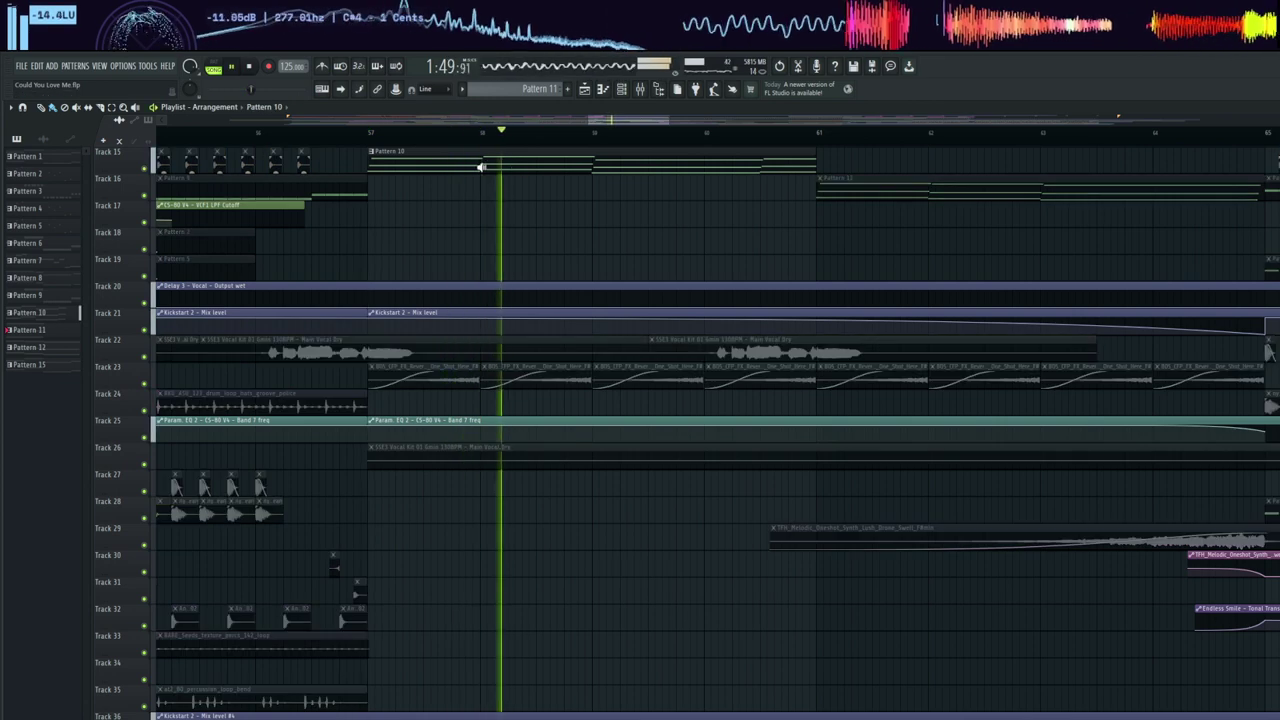
drag(586, 168, 657, 208)
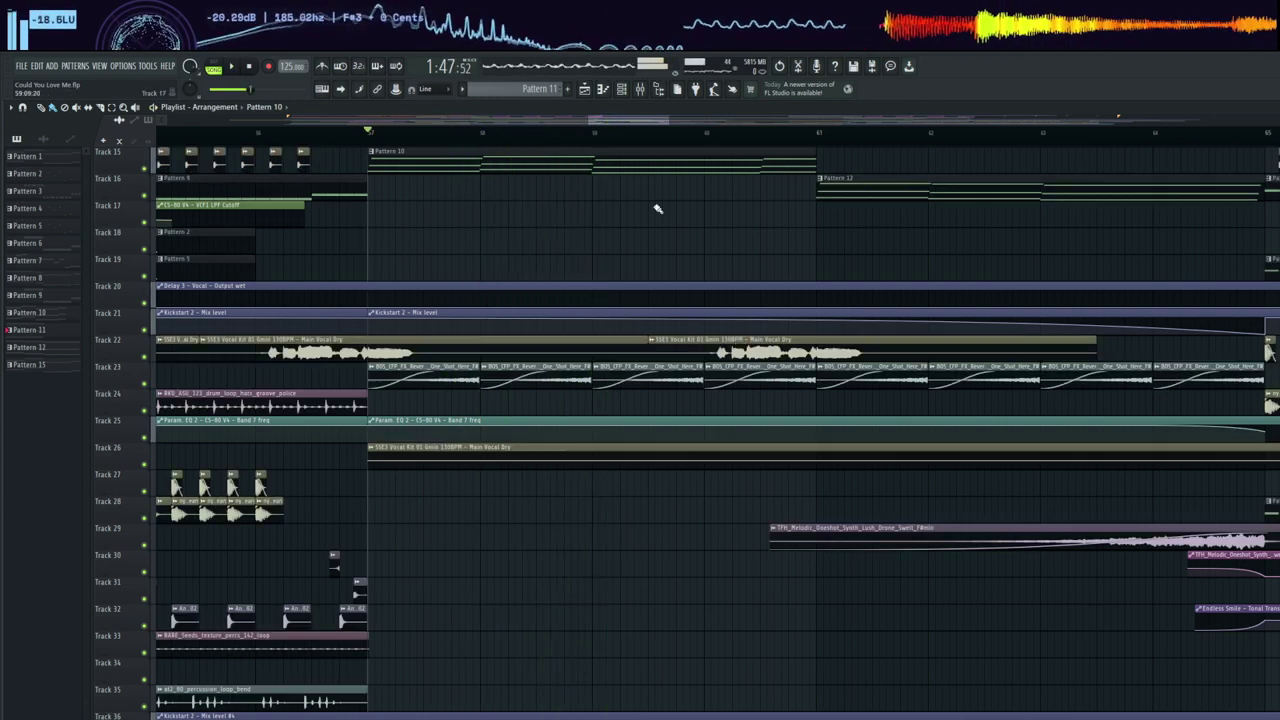
click(712, 352)
click(680, 385)
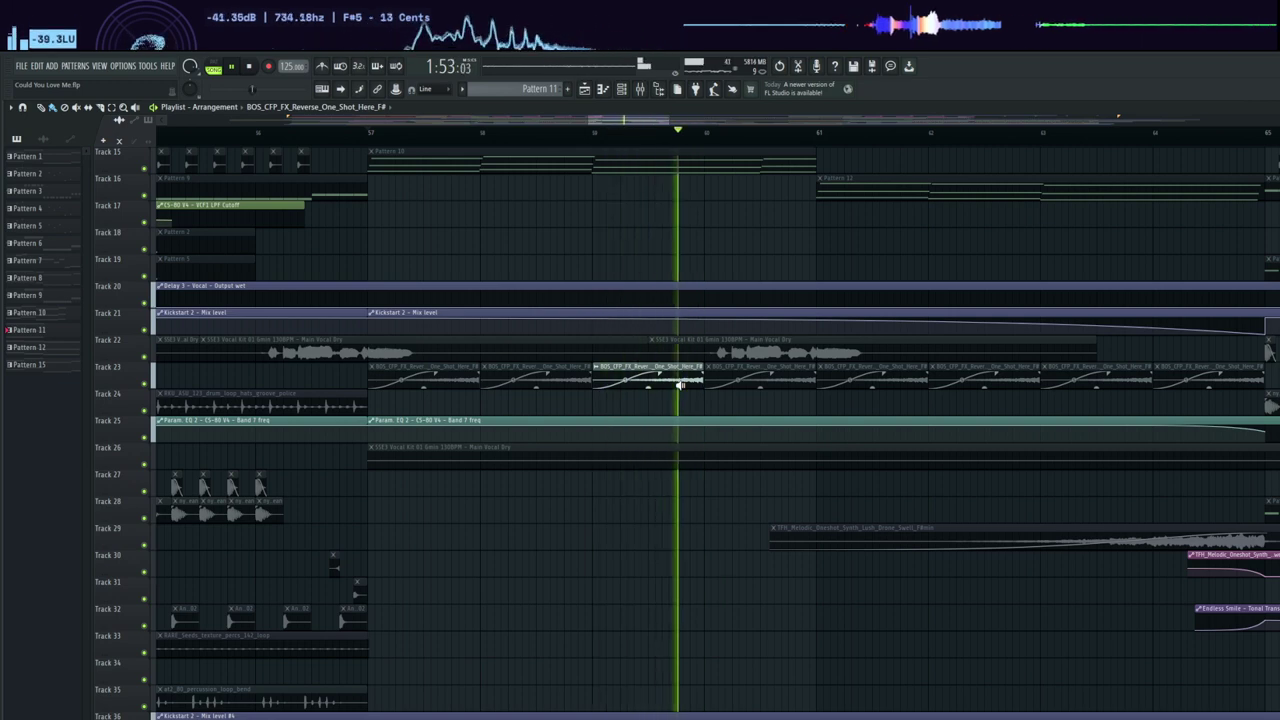
- Audition the SG_BS_atmosphere_cosmic_F#min clip on Track 37 in the section starting at bar 57
scroll(746, 440, down, 4)
scroll(746, 440, up, 6)
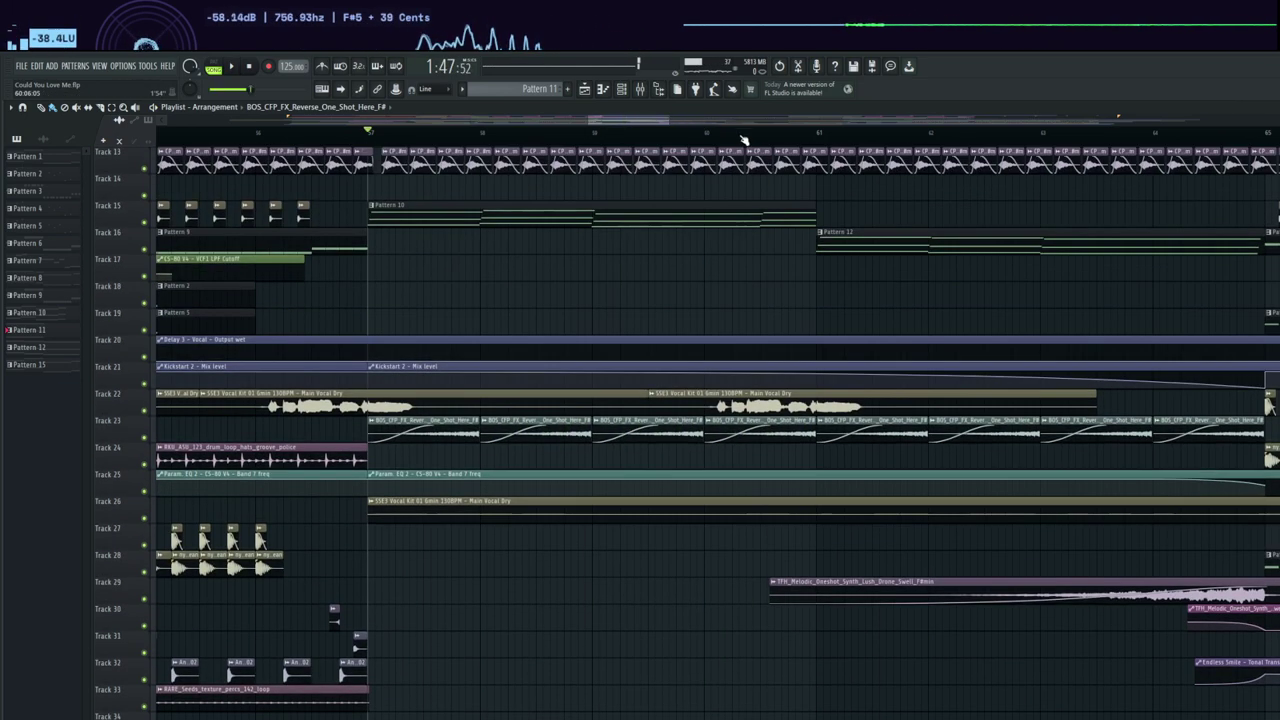
scroll(538, 680, down, 4)
click(560, 695)
key(space)
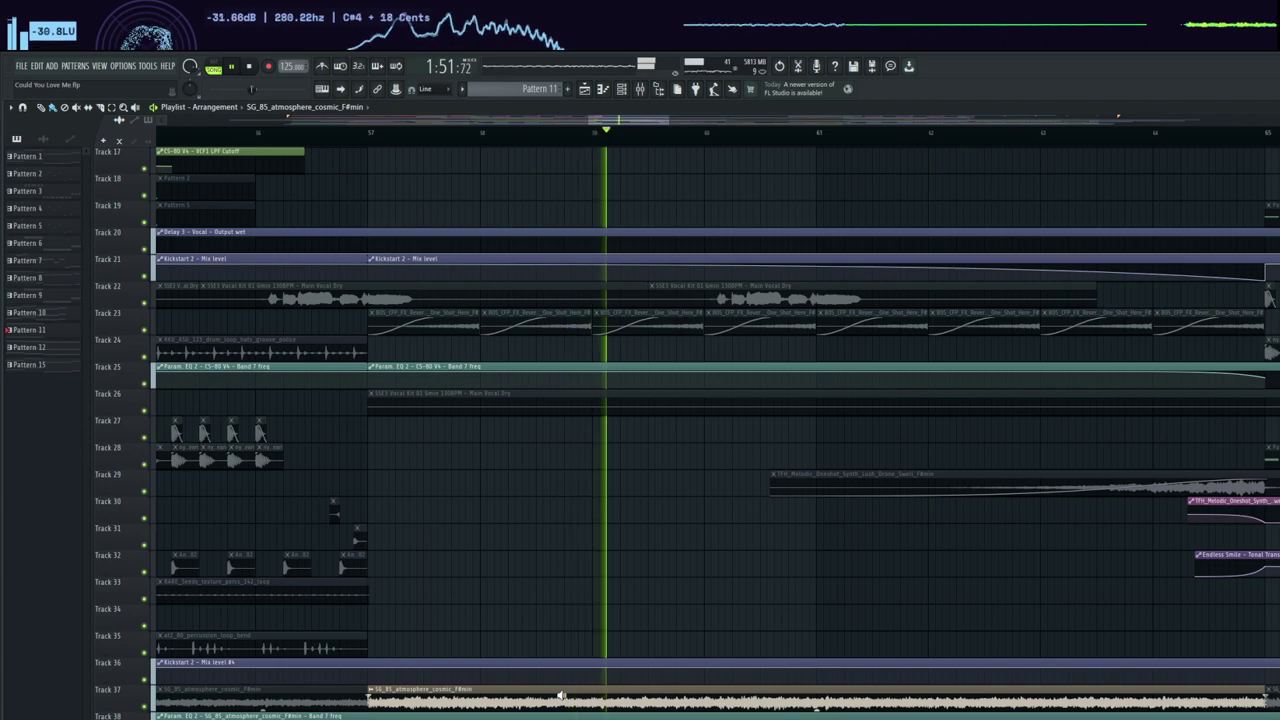
key(space)
- Play all tracks through the transition before bar 65 and review the arrangement's clips around it
key(space)
scroll(662, 128, down, 5)
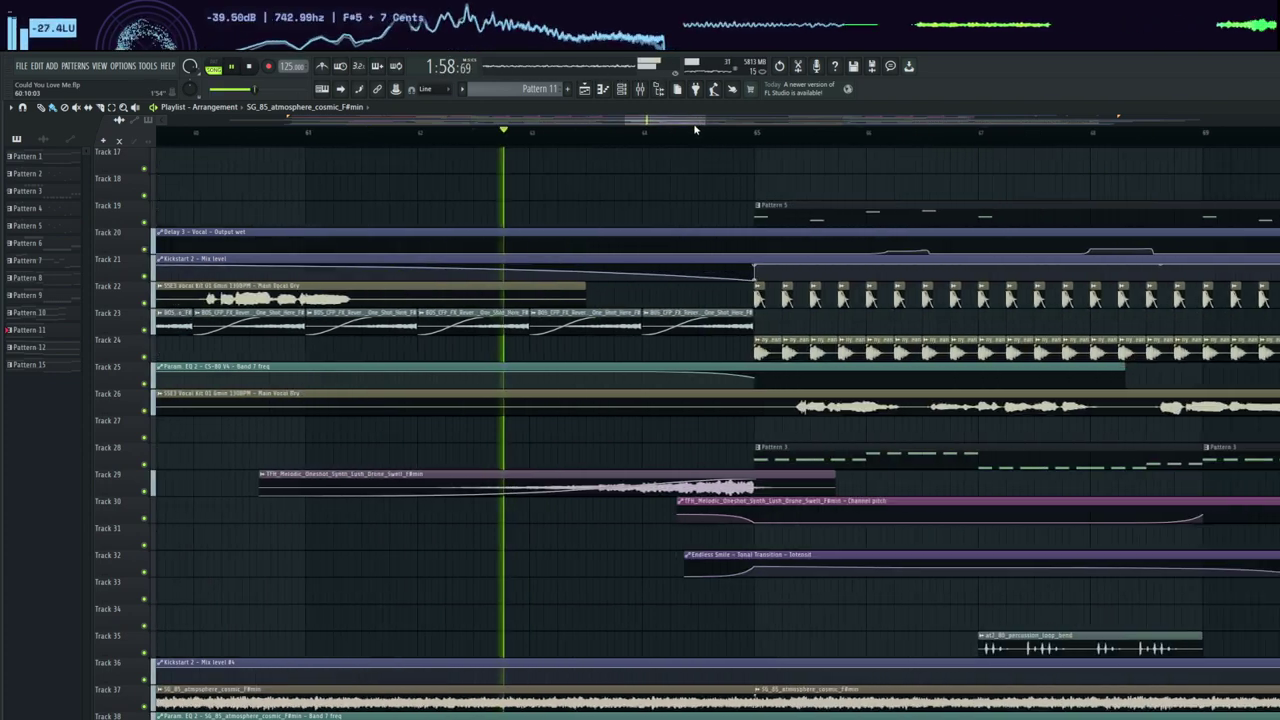
scroll(753, 182, up, 4)
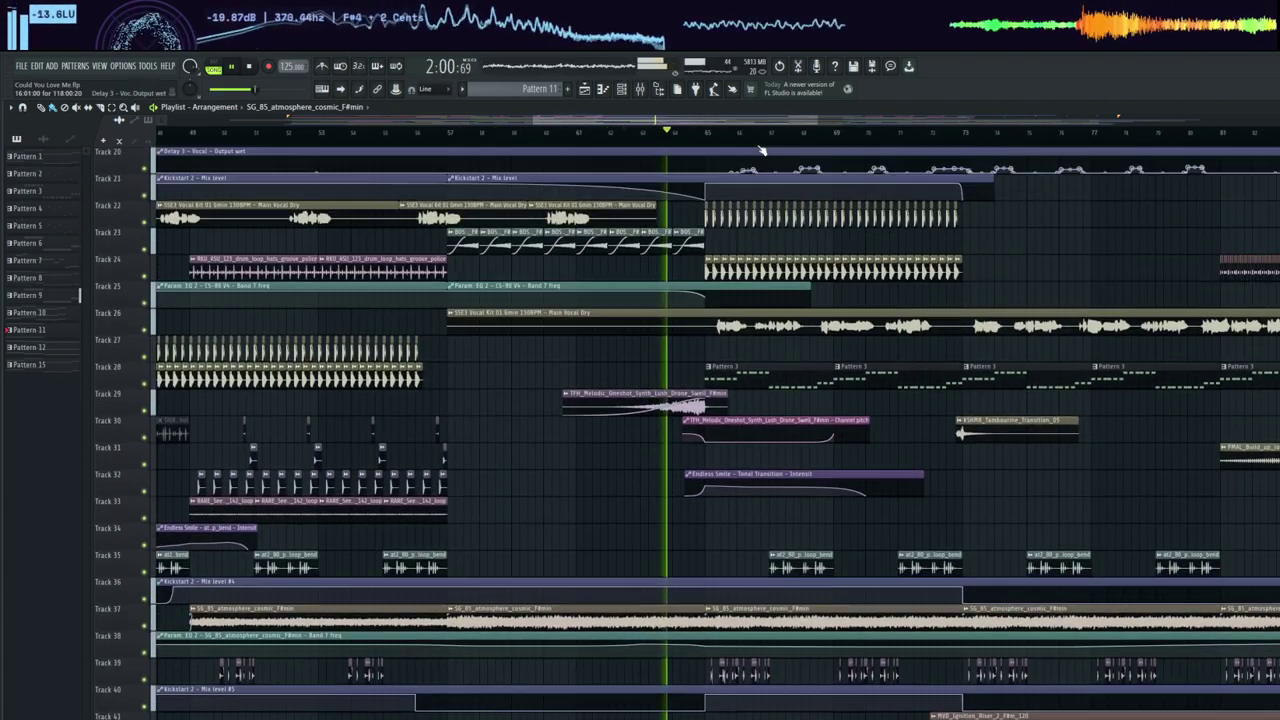
scroll(753, 182, up, 3)
scroll(697, 202, up, 4)
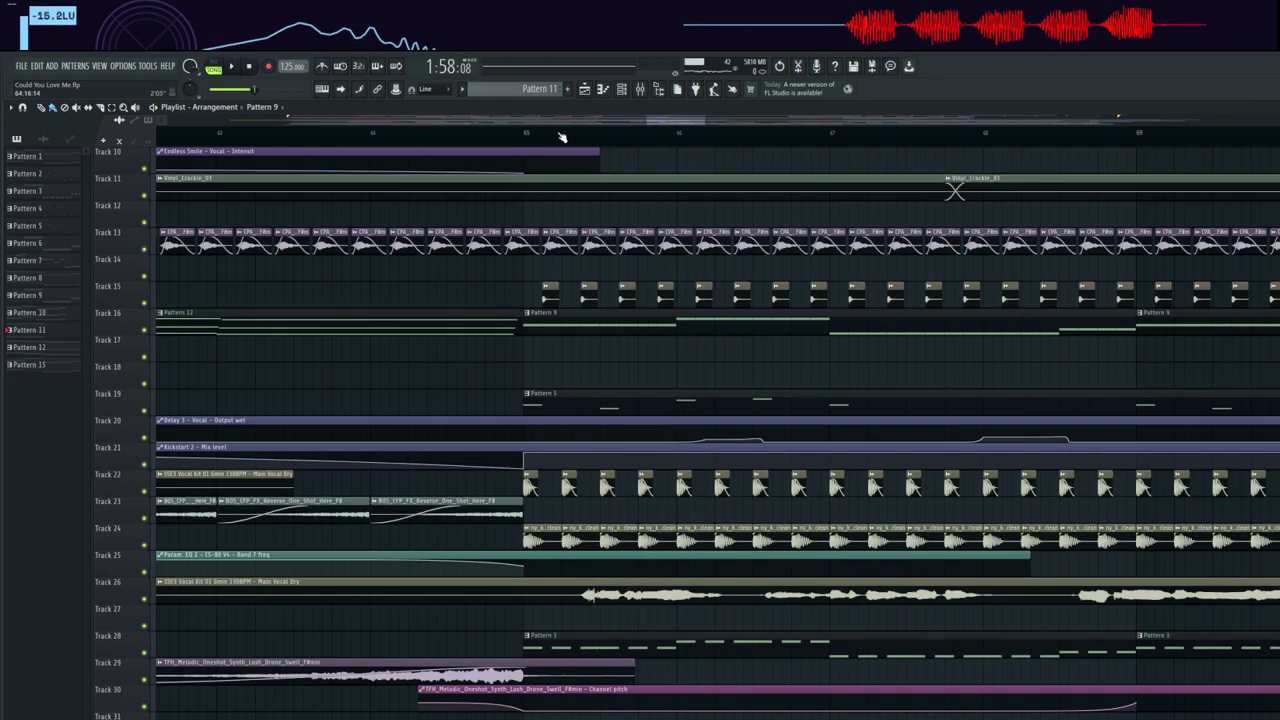
- Play all tracks in the section starting at bar 65 and review the arrangement from bar 73 through the following build-up
scroll(684, 127, down, 3)
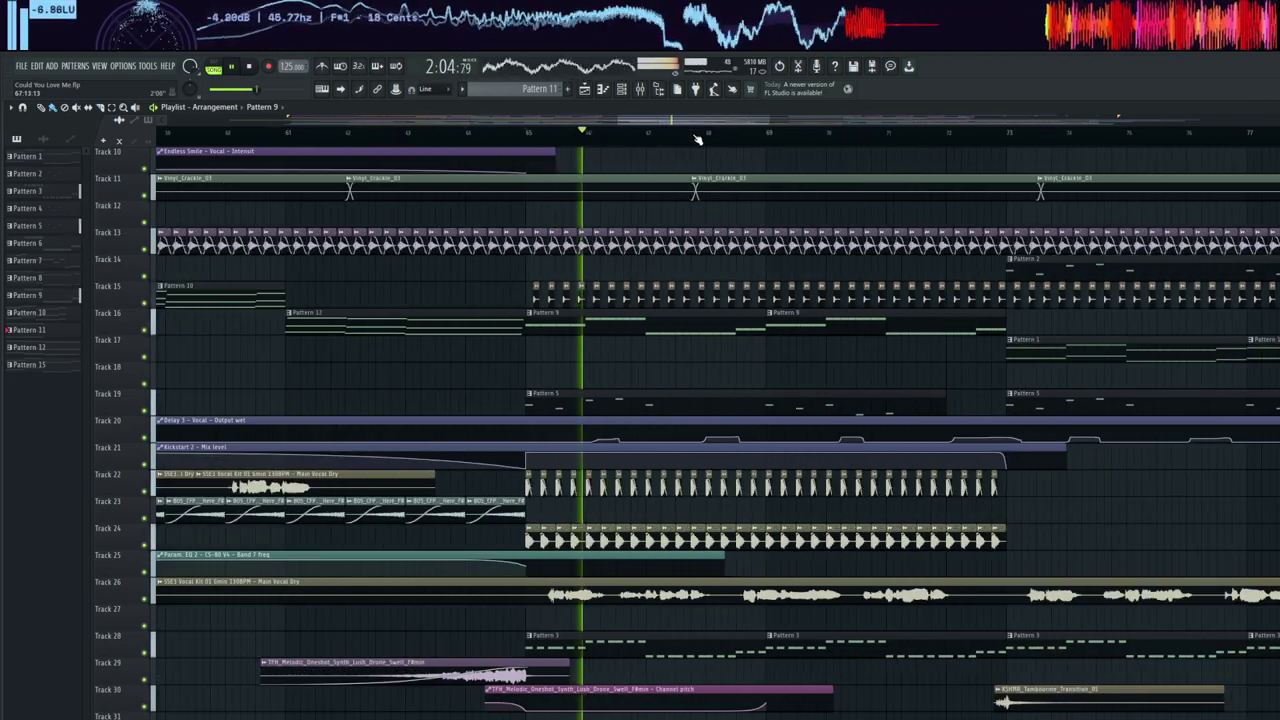
scroll(791, 228, down, 2)
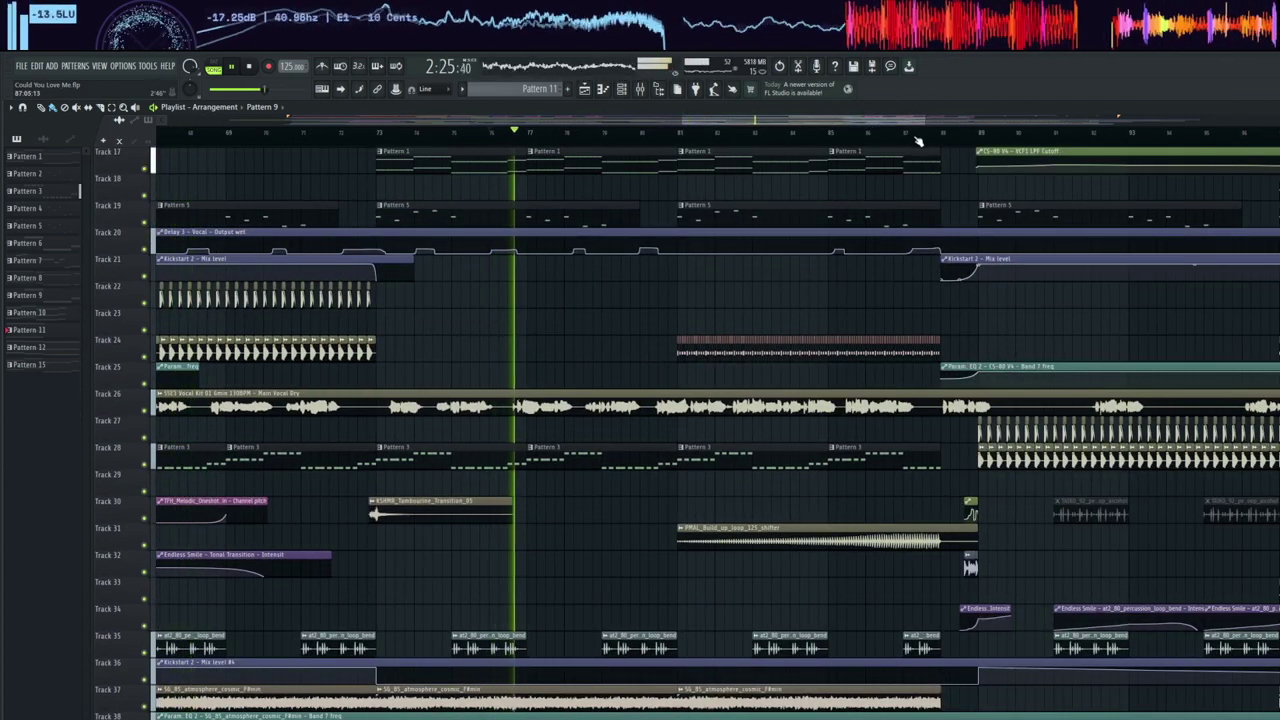
scroll(868, 127, down, 3)
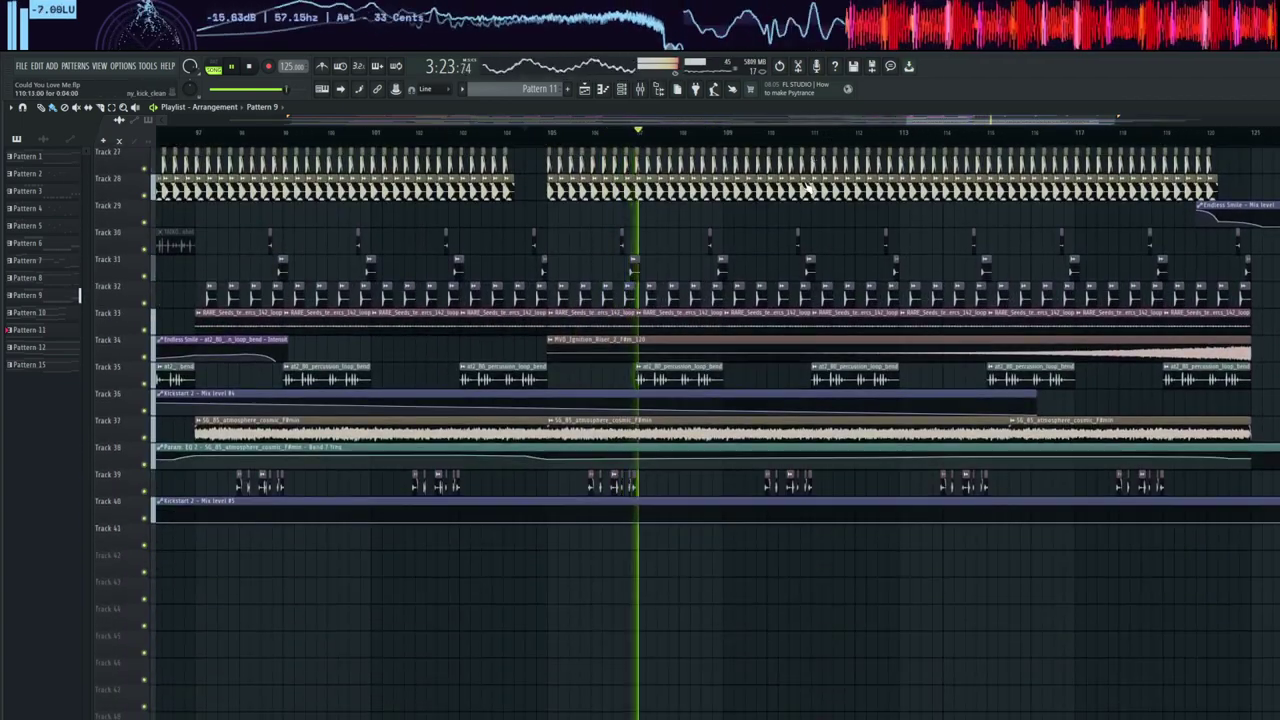
- Review the outro's clips from bar 105 onward and play the song's ending around bar 121
scroll(797, 133, down, 2)
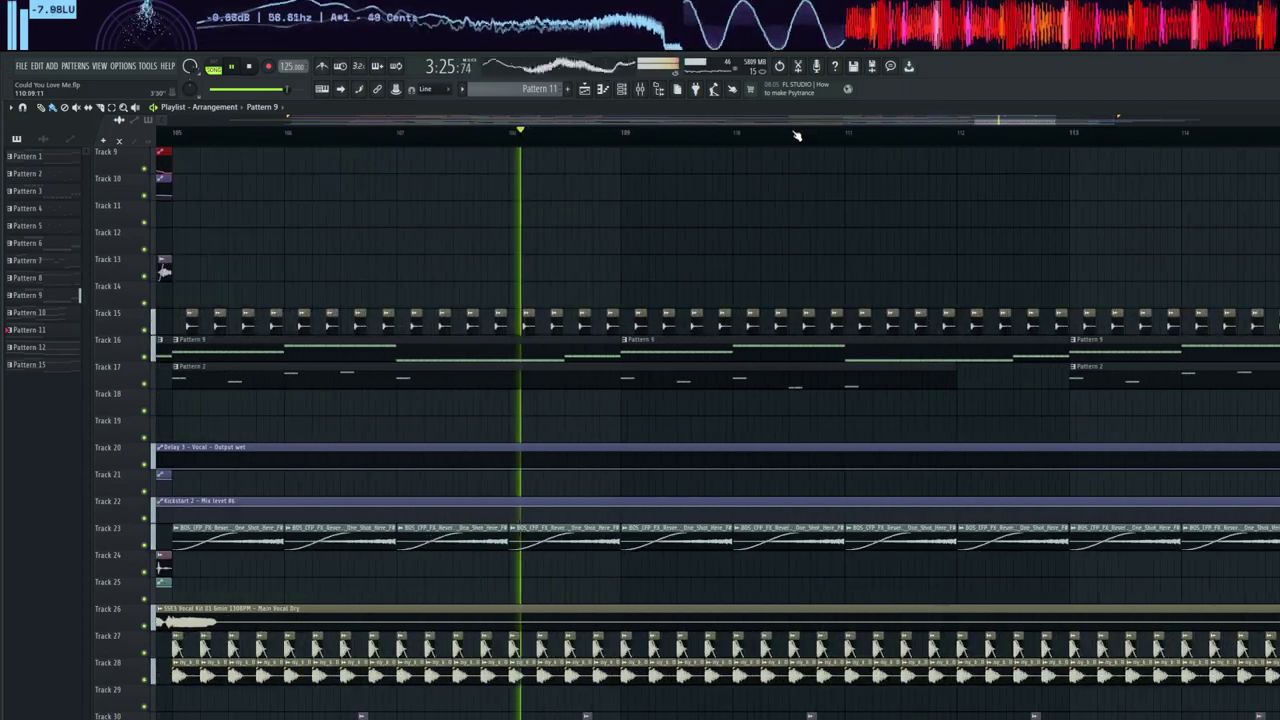
scroll(870, 257, up, 4)
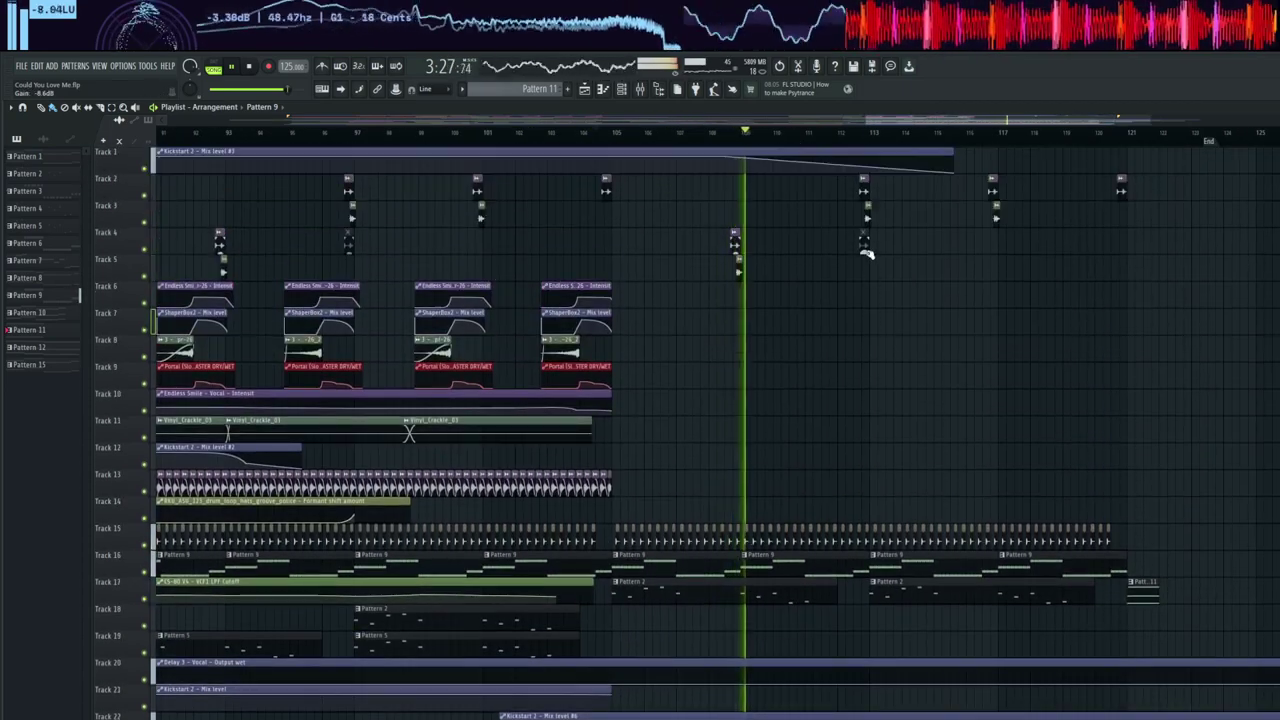
scroll(950, 250, down, 3)
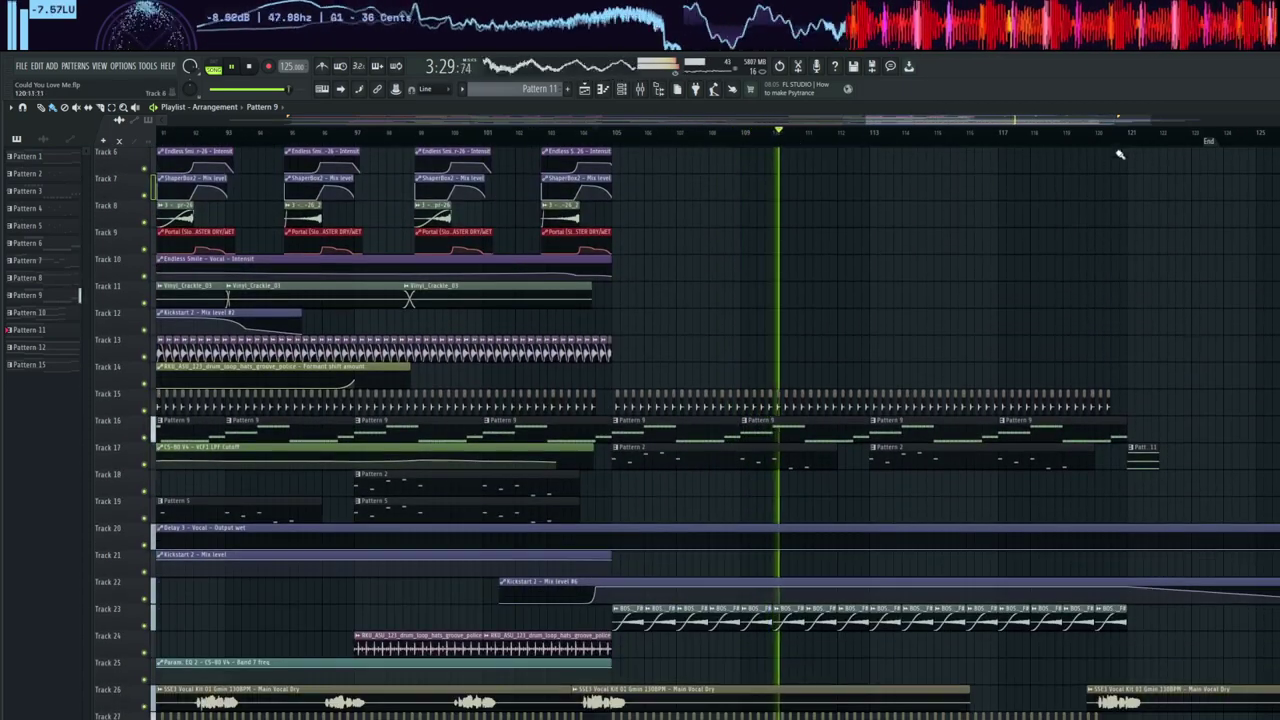
click(1098, 135)
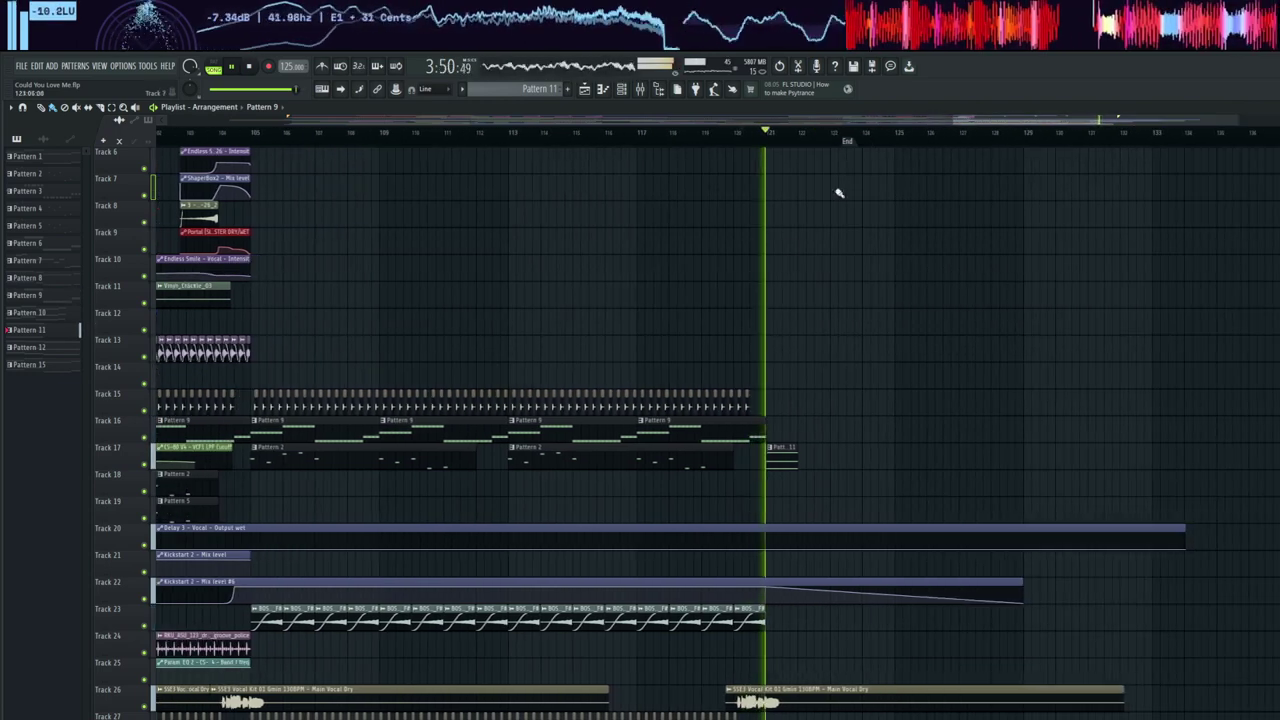